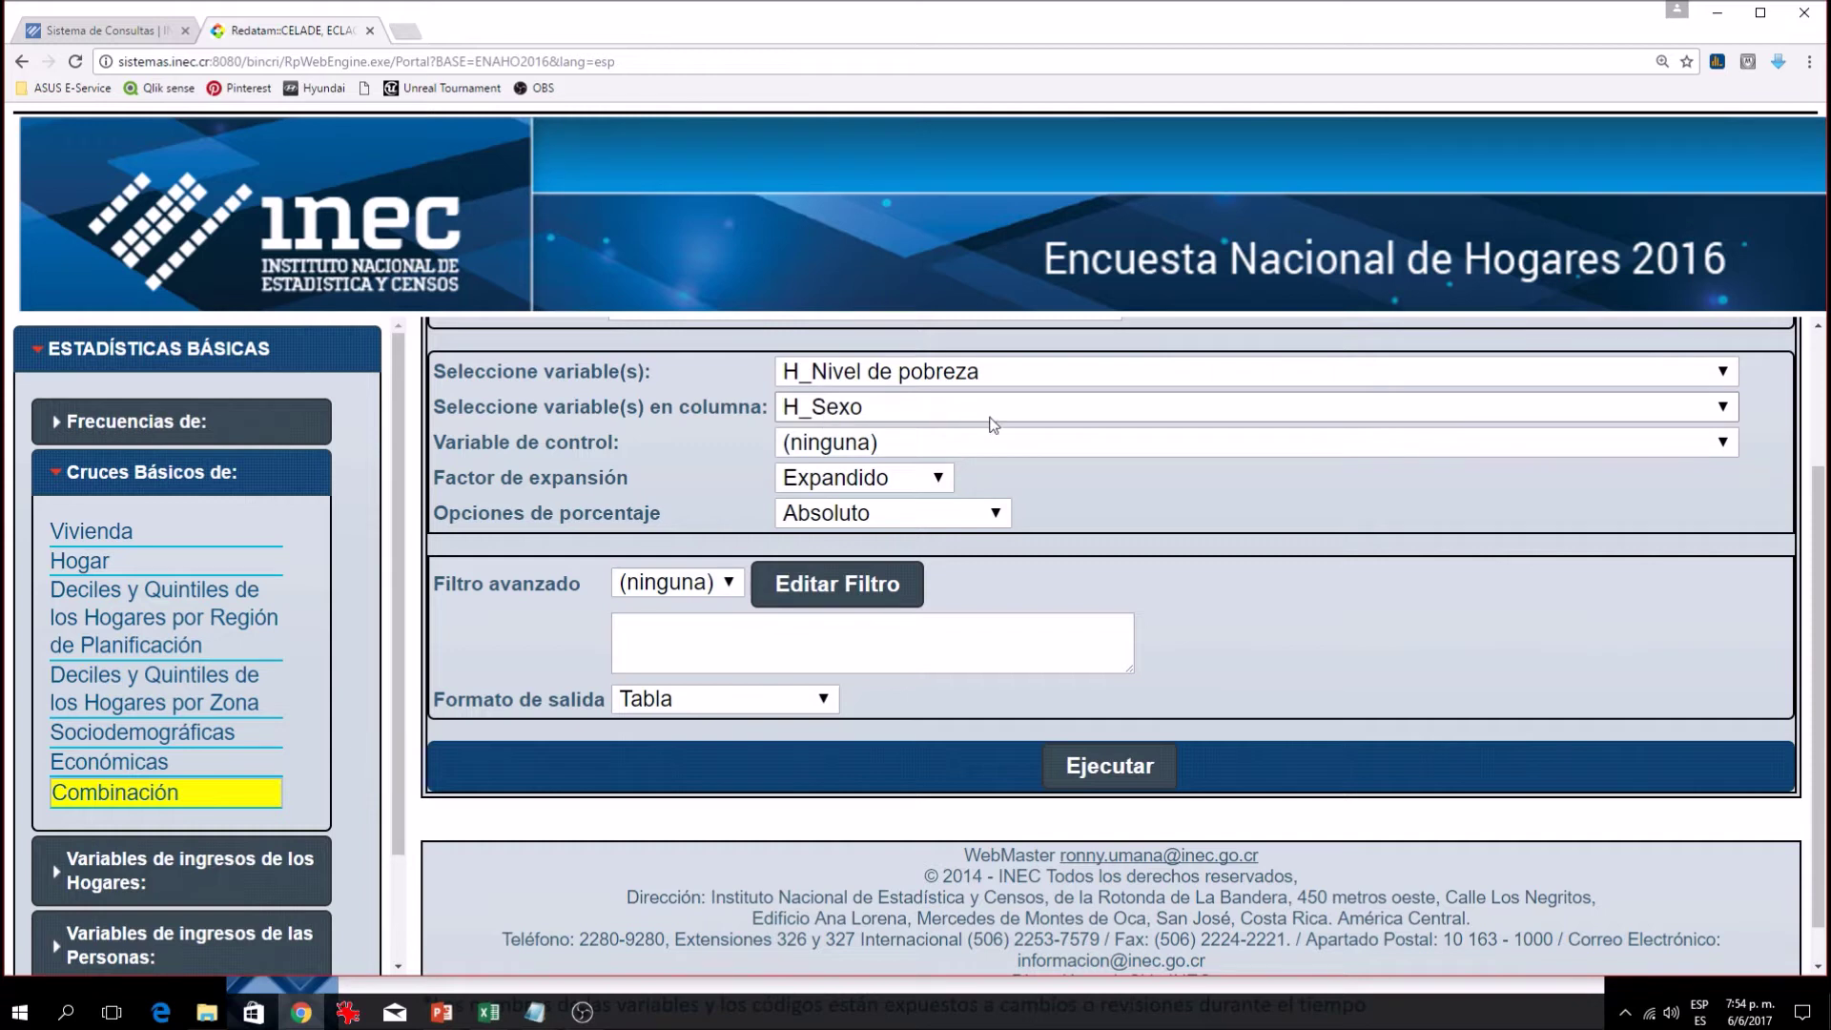
# Open the advanced filter editor in an enlarged, repositioned window and list the variables of the HOGAR entity
pyautogui.click(808, 595)
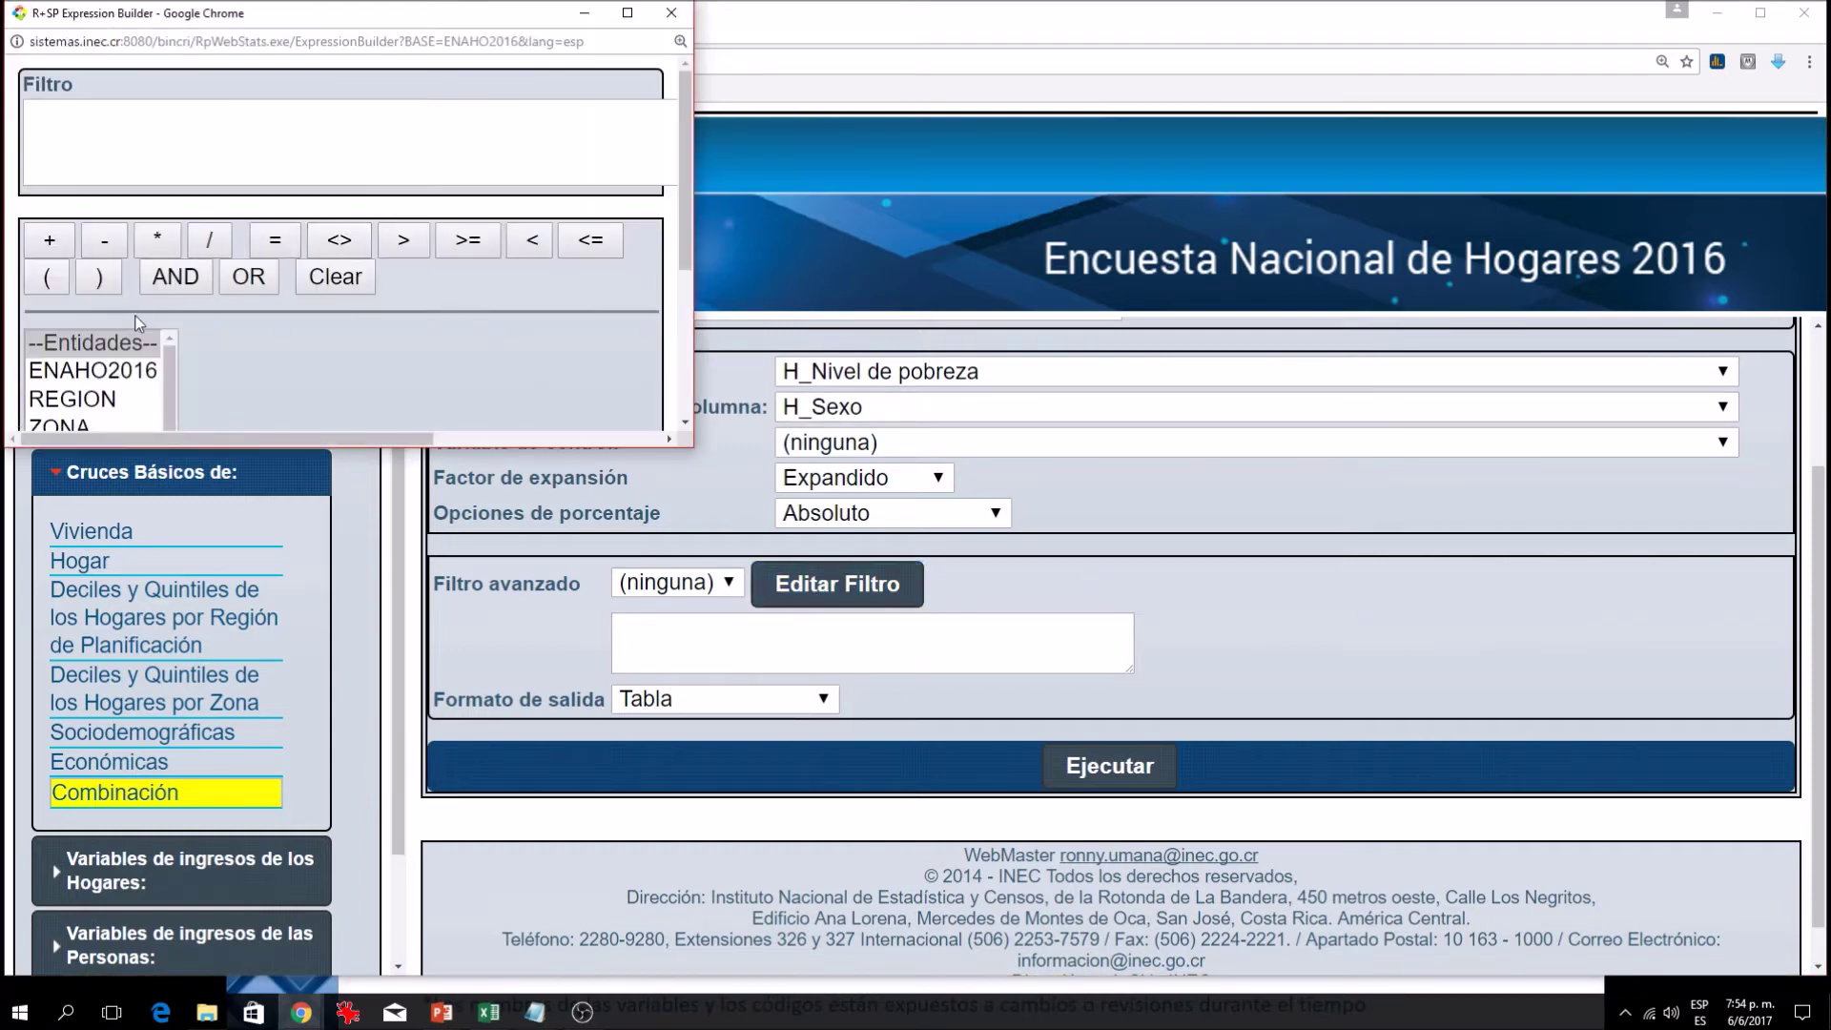
pyautogui.moveTo(687, 447); pyautogui.dragTo(1158, 700)
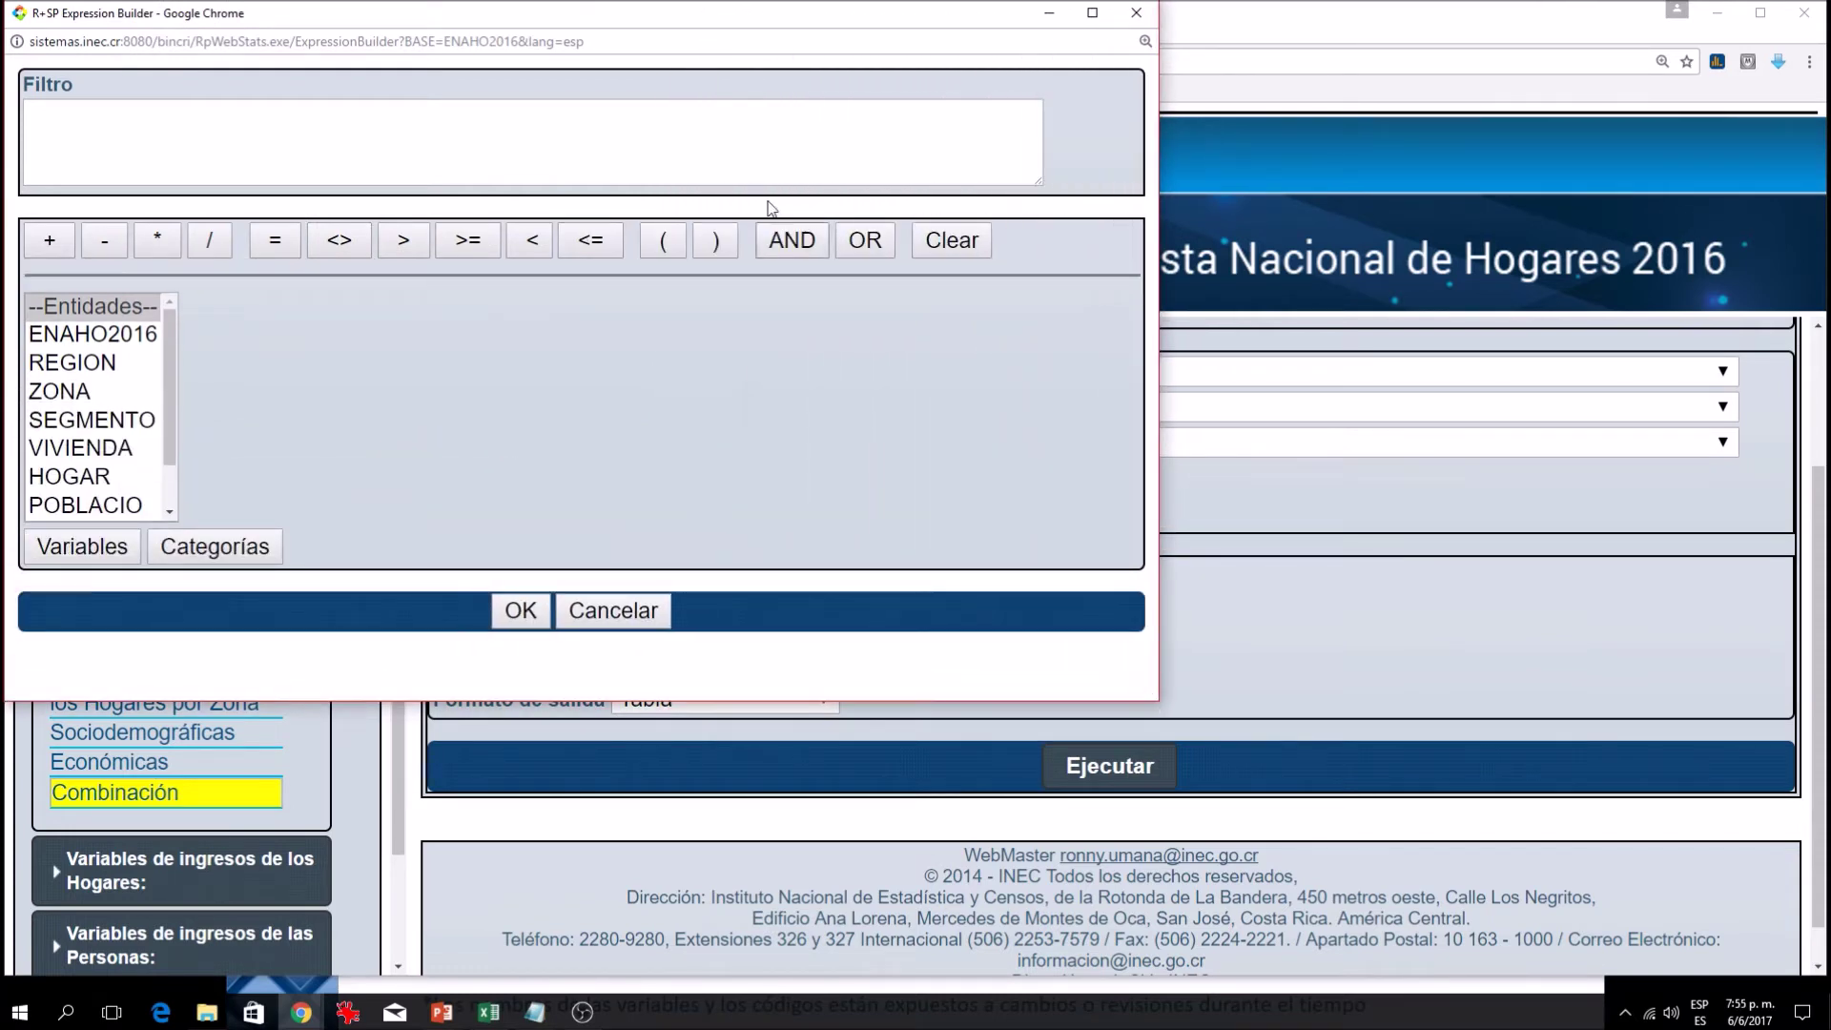
pyautogui.moveTo(636, 31); pyautogui.dragTo(919, 175)
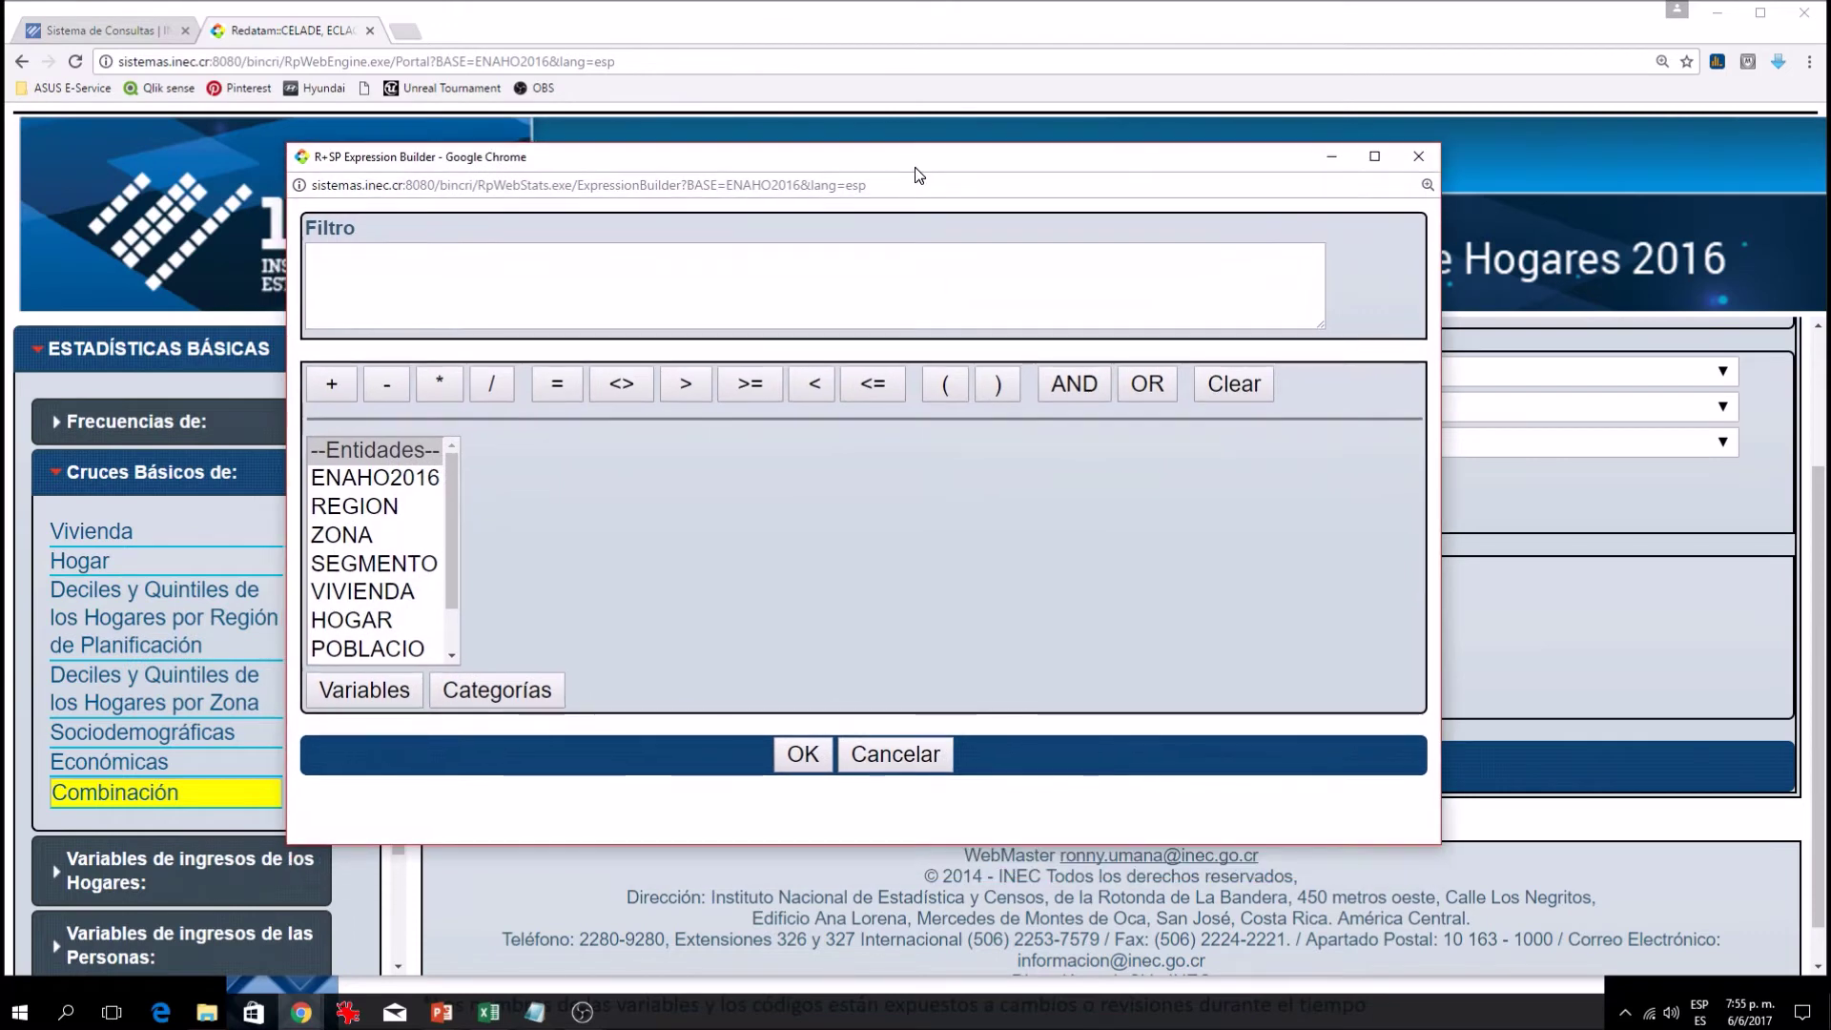
pyautogui.moveTo(454, 574); pyautogui.dragTo(453, 601)
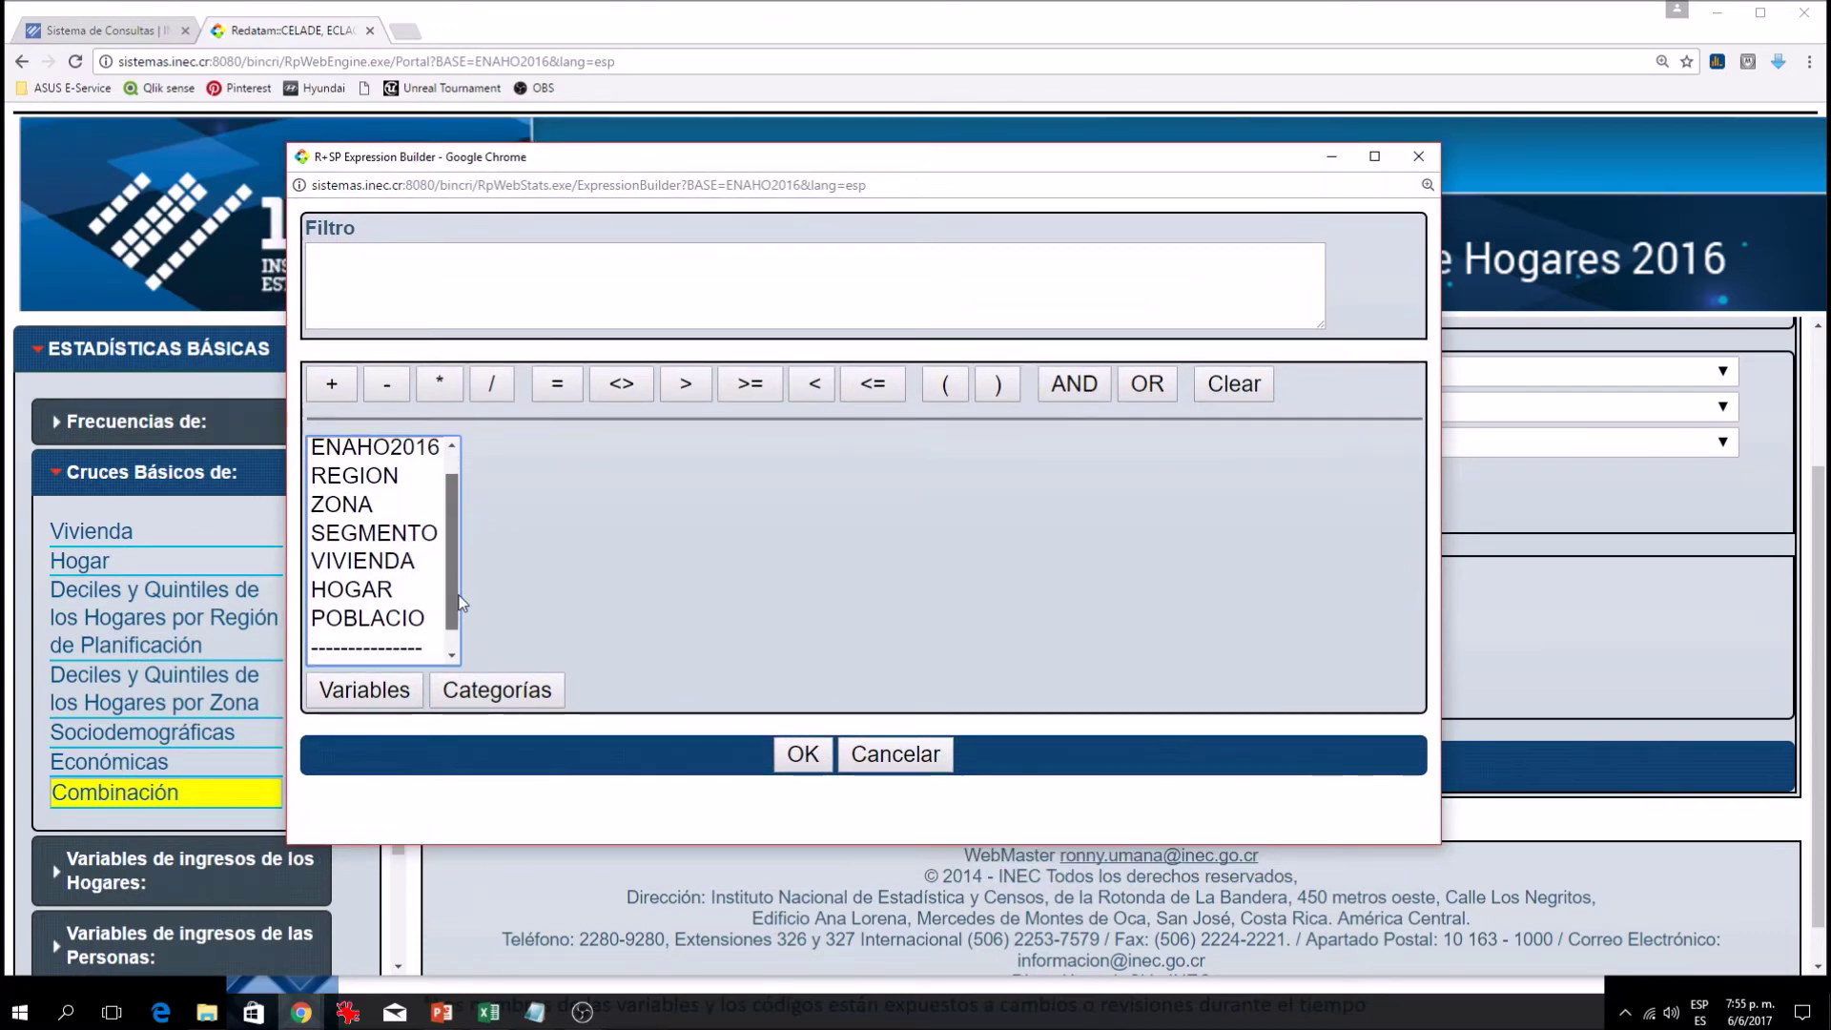
pyautogui.click(388, 592)
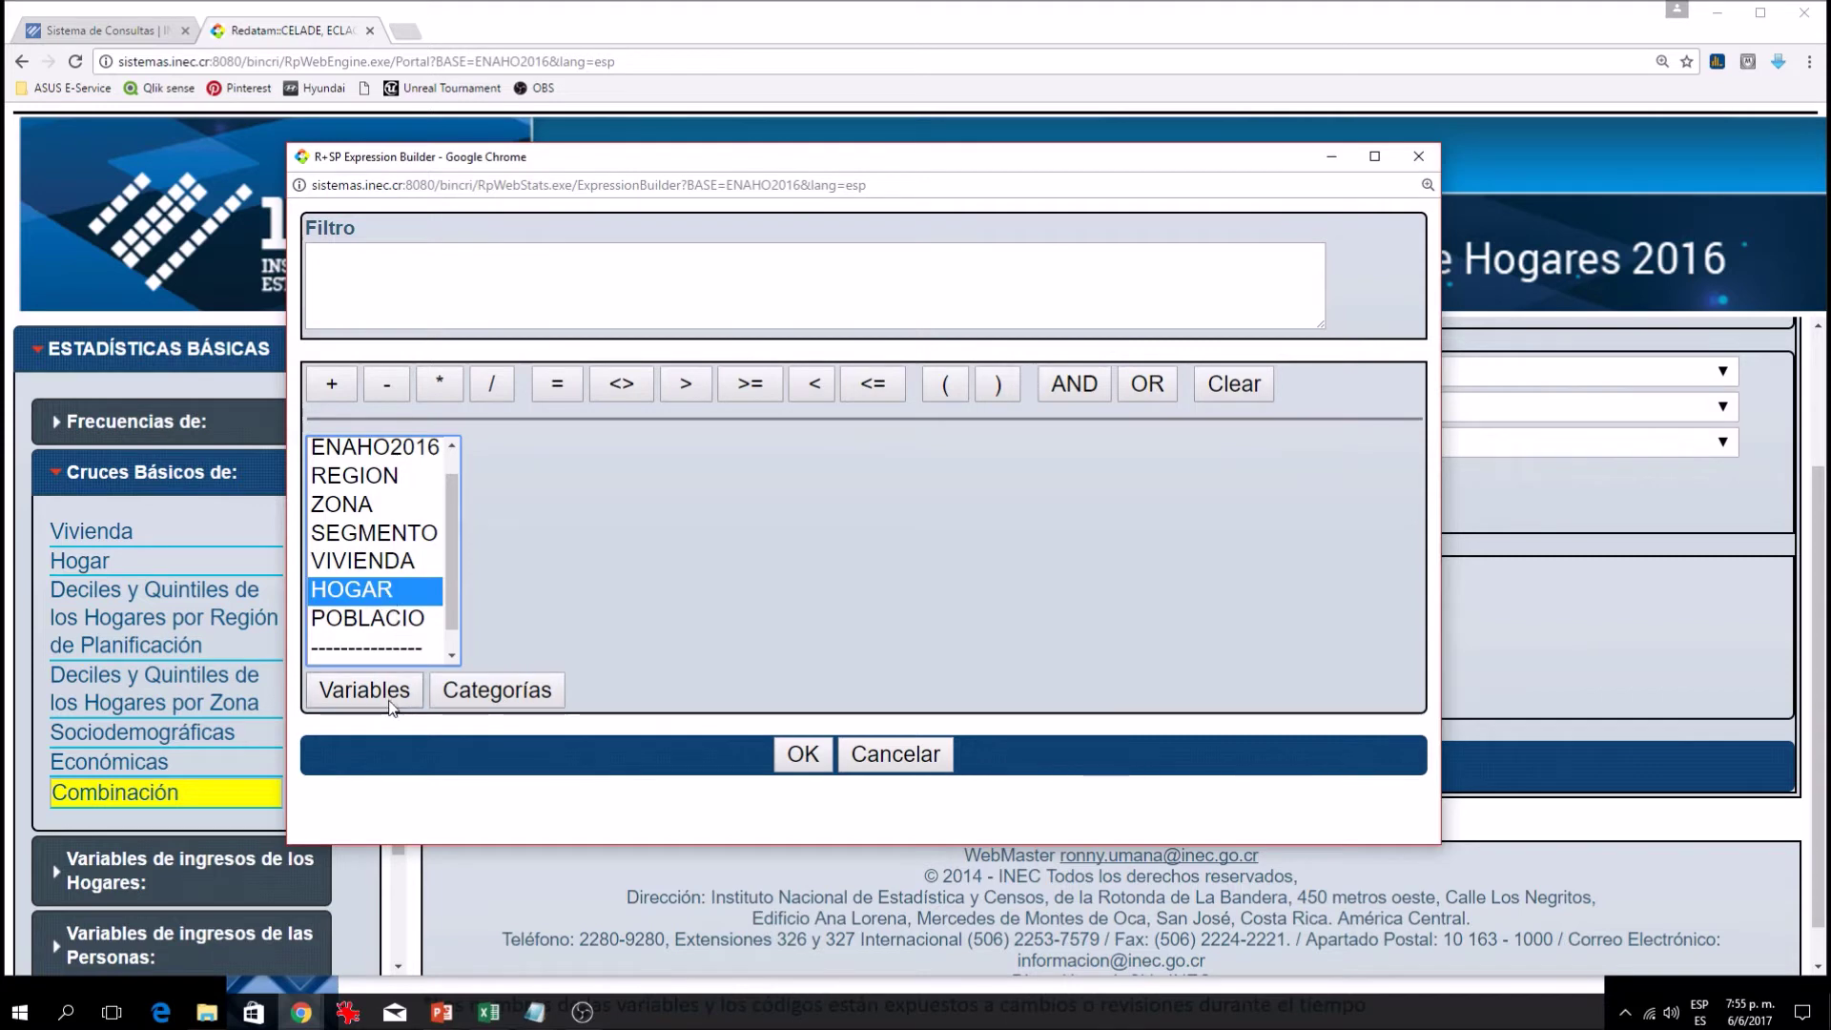
pyautogui.click(341, 701)
# Start the filter expression with the household variable H_Nivel de pobreza followed by the >= operator
pyautogui.scroll(-1, 674, 622)
pyautogui.scroll(-5, 674, 622)
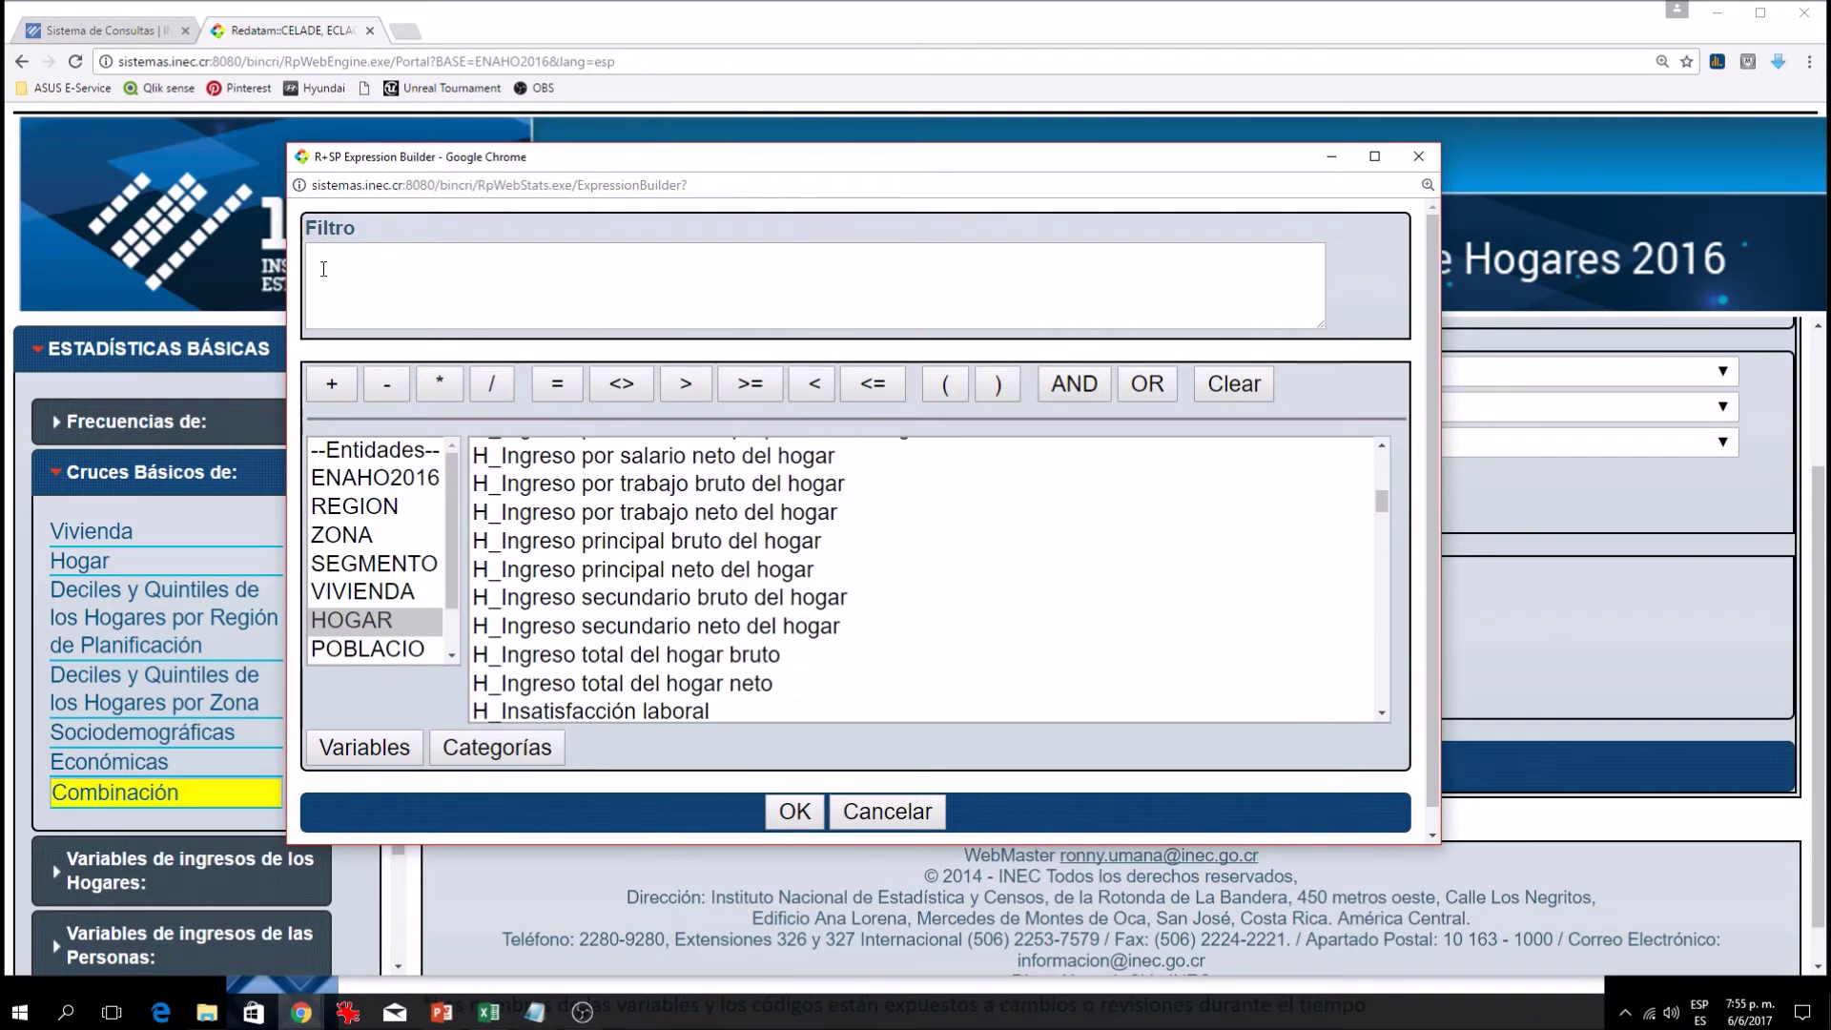
pyautogui.scroll(-1, 699, 656)
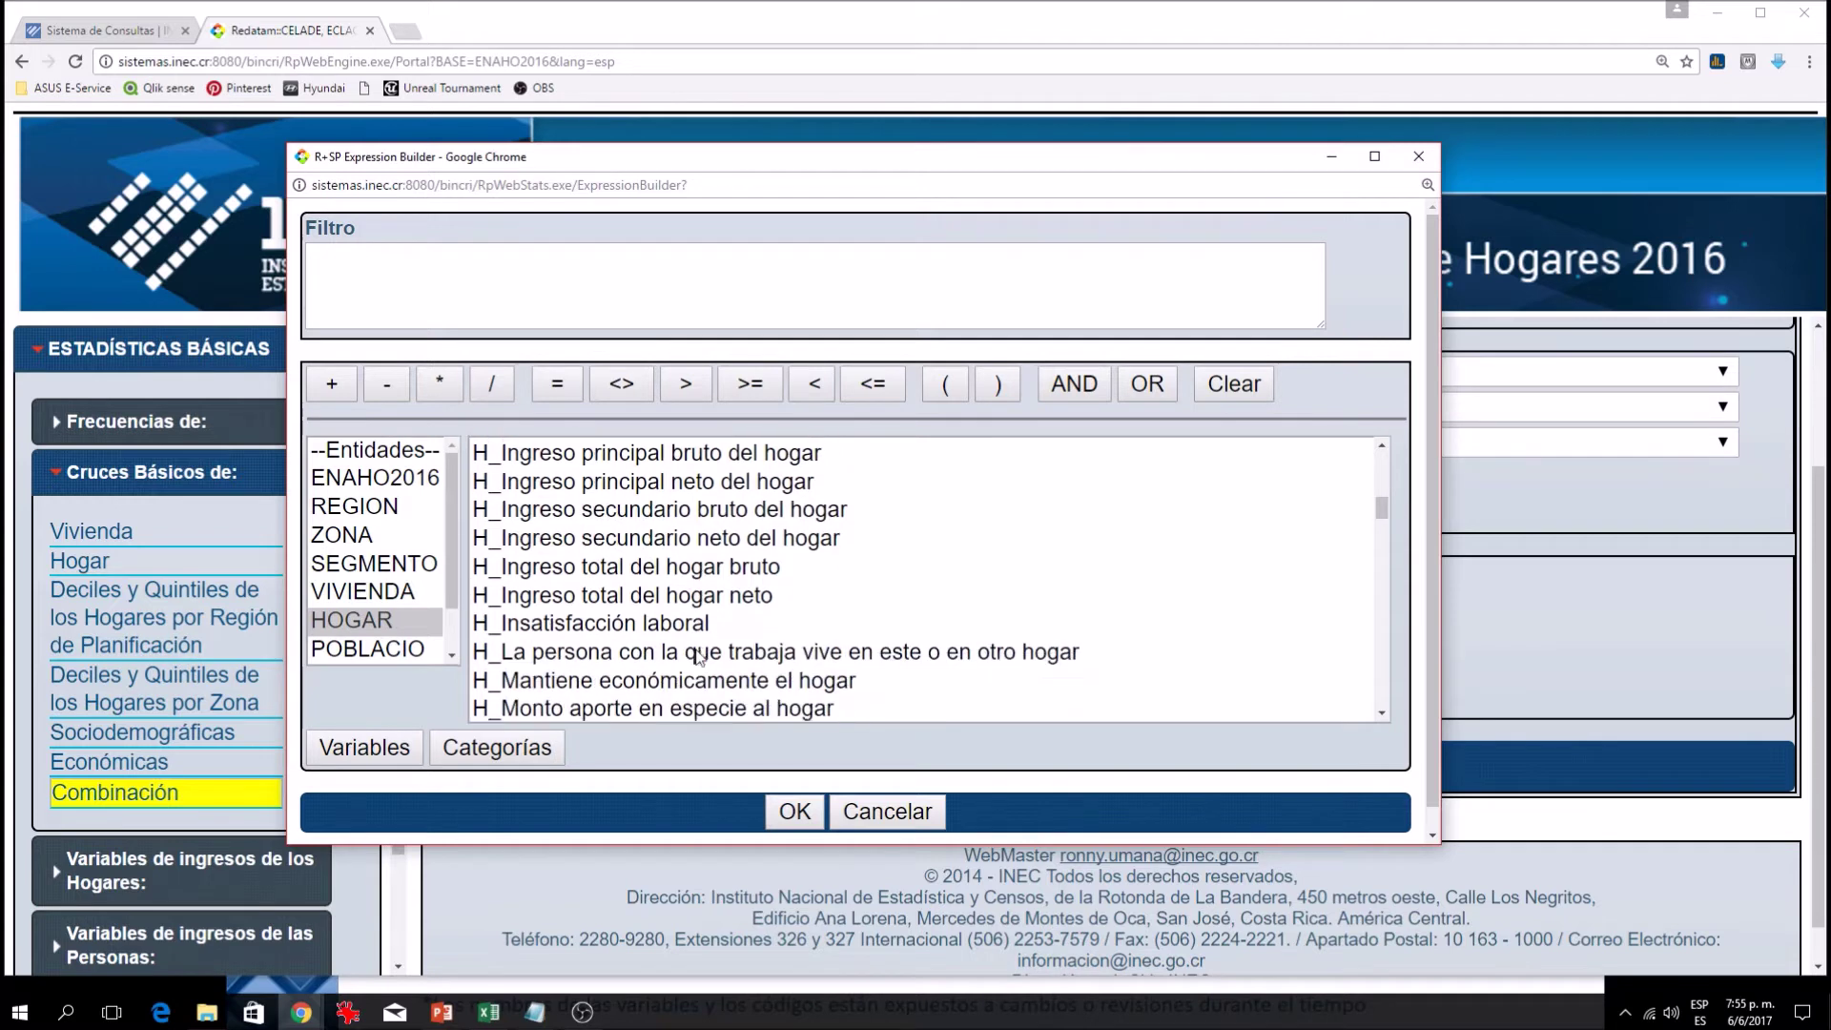
pyautogui.scroll(-3, 699, 656)
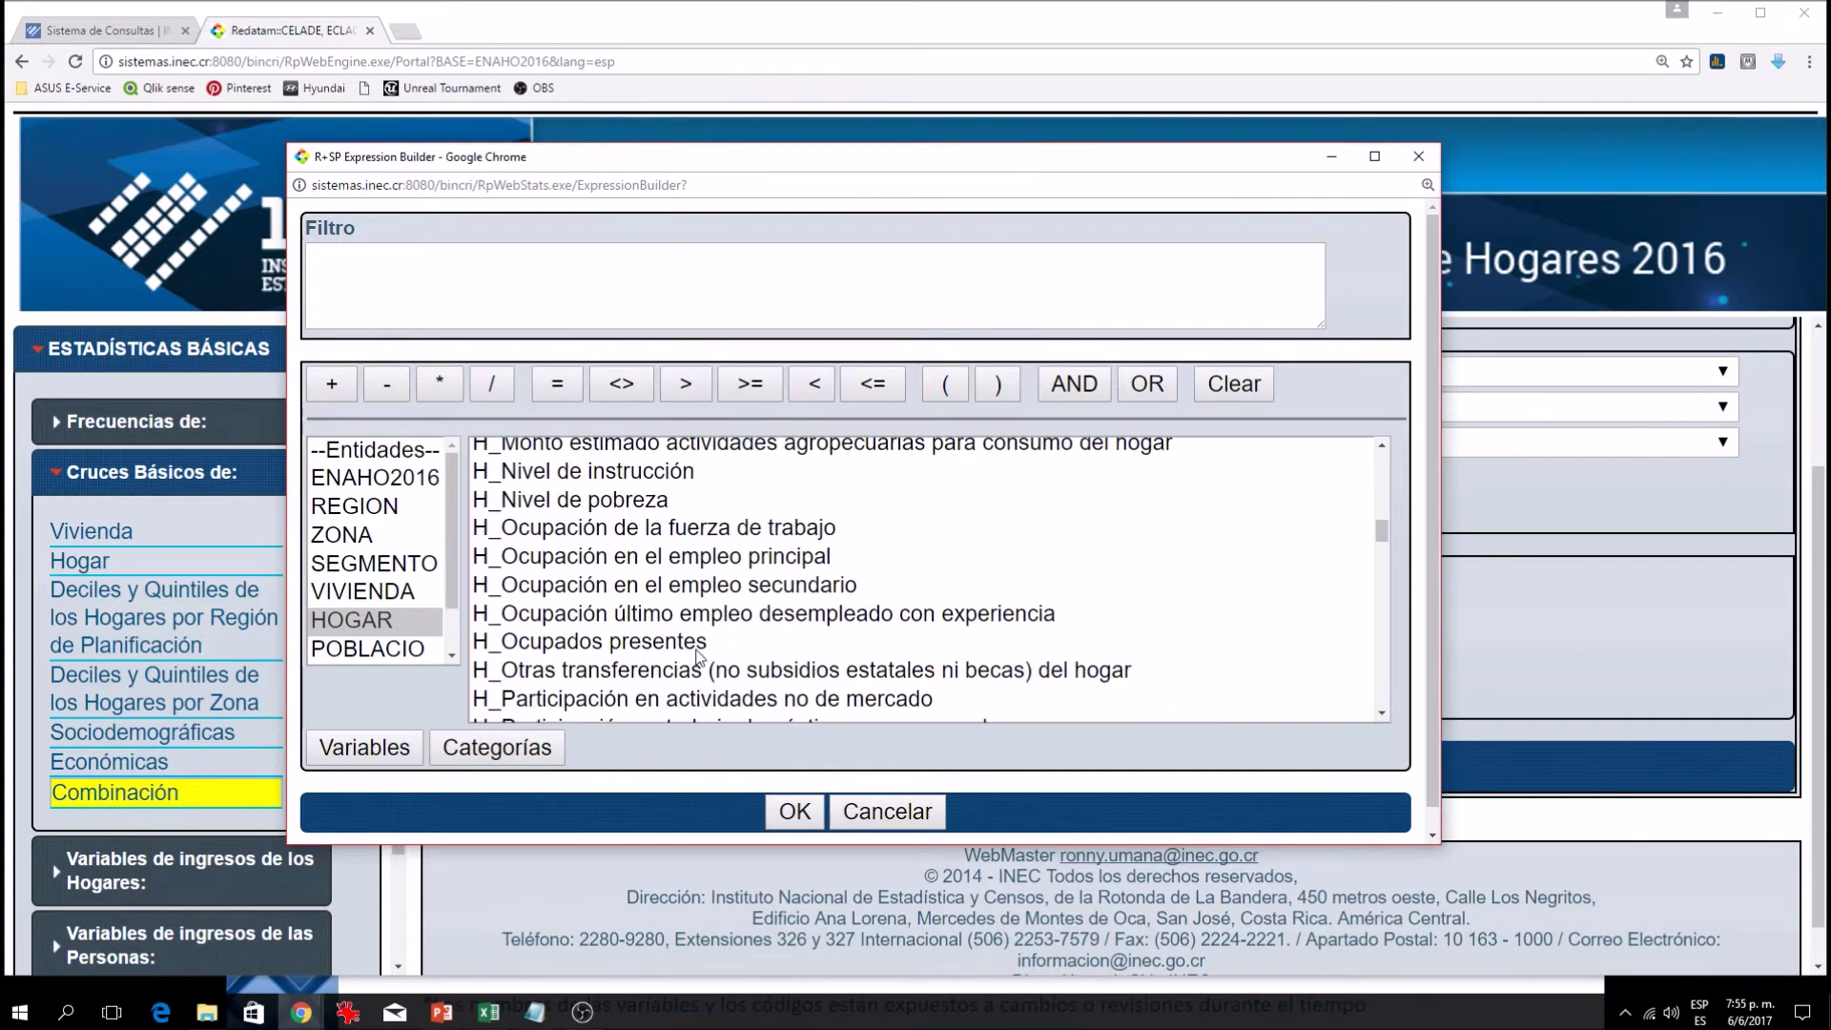
pyautogui.click(593, 505)
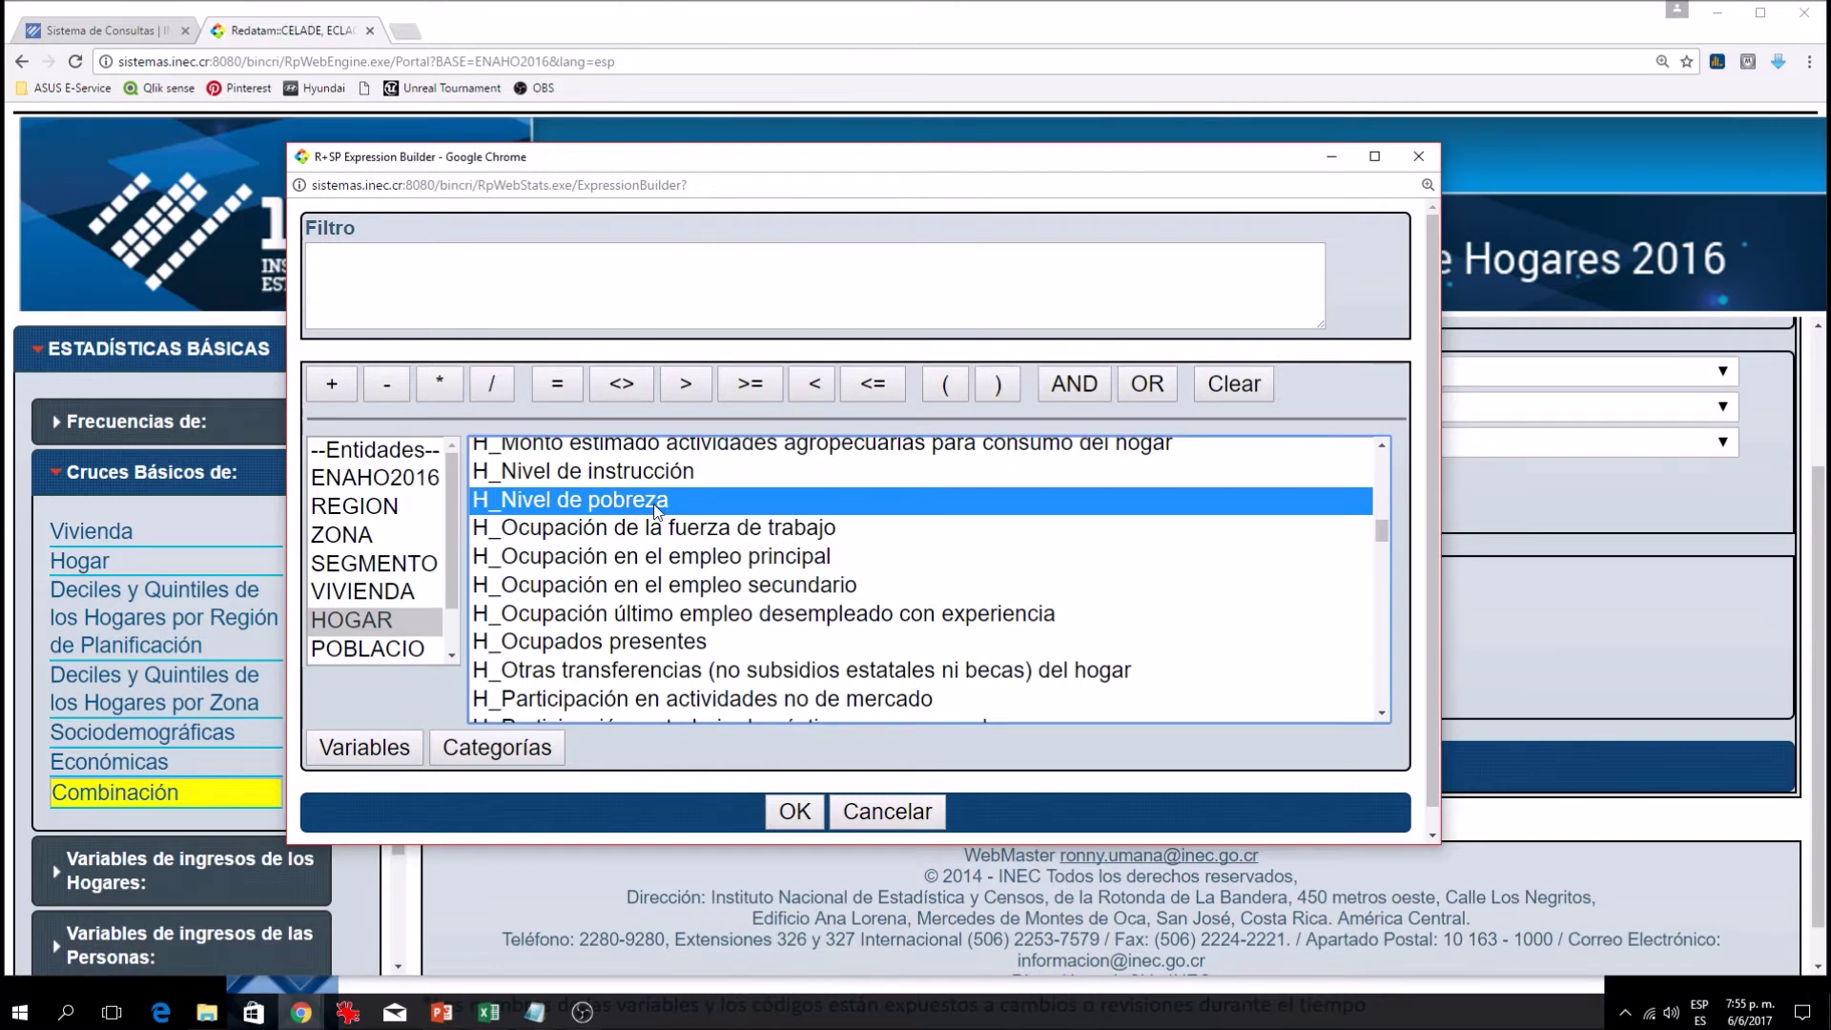
pyautogui.doubleClick(550, 504)
pyautogui.click(751, 386)
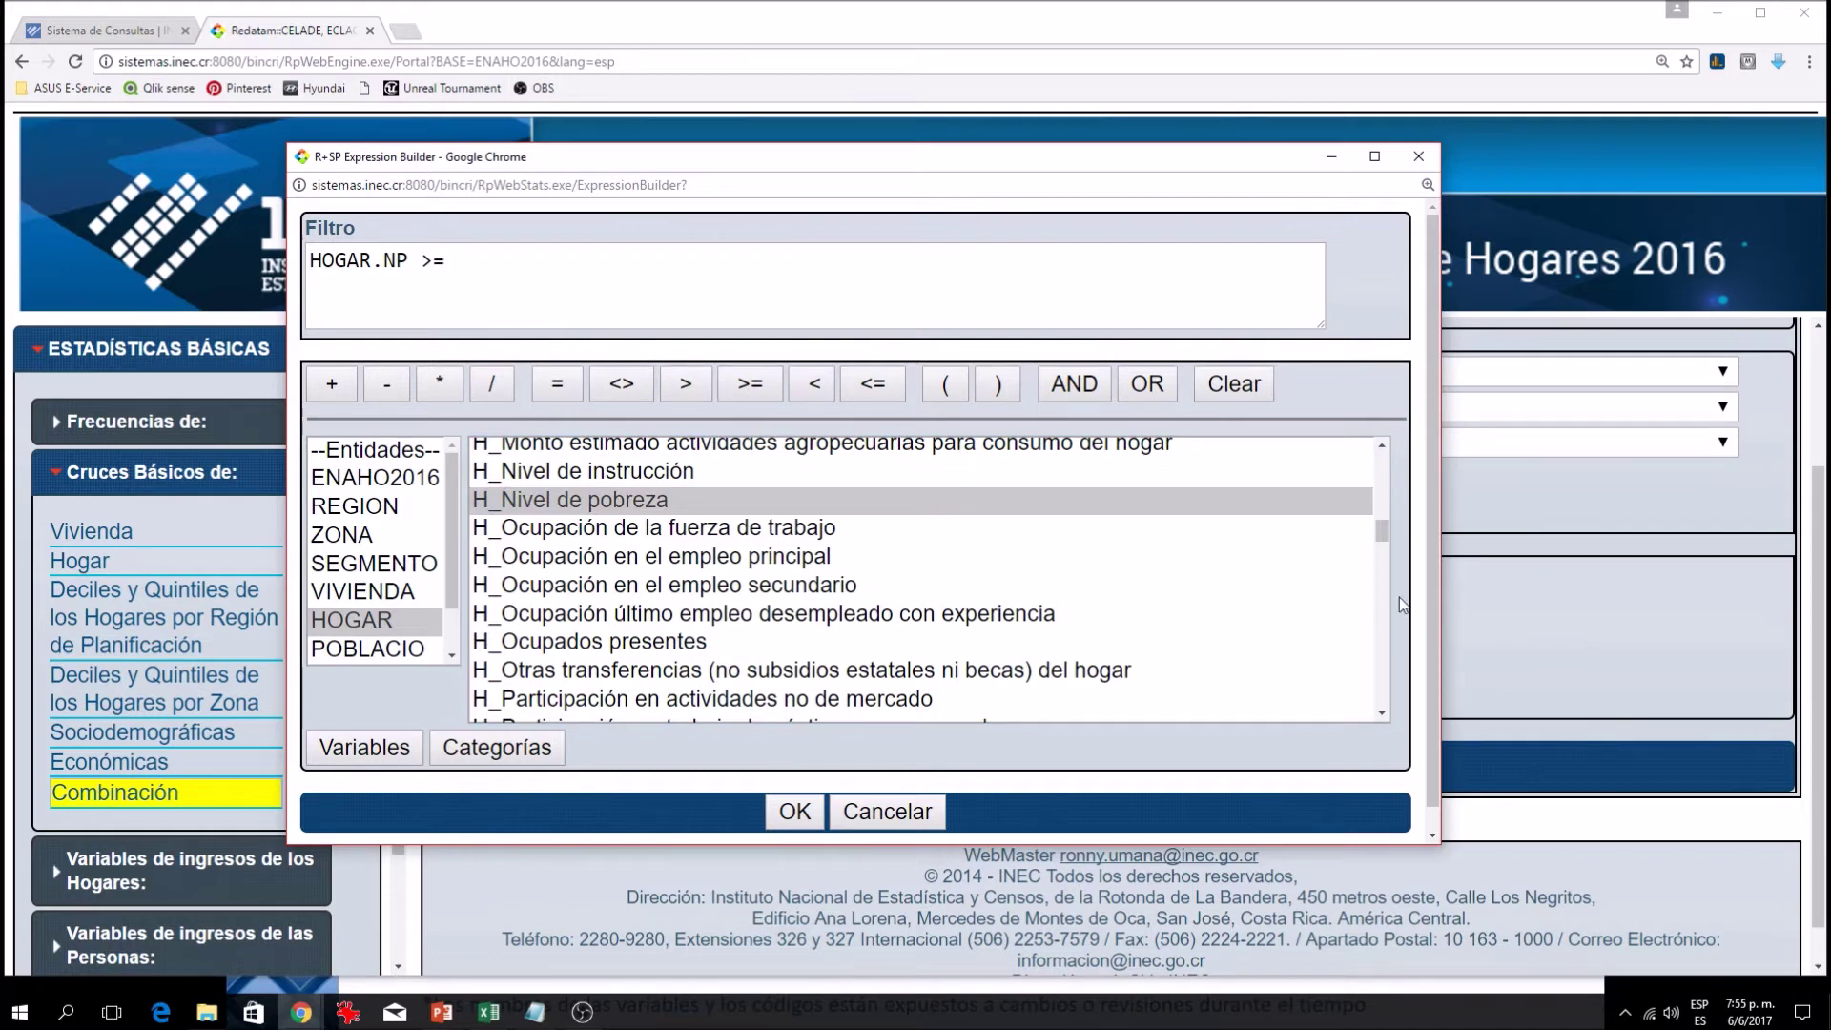
# Widen the filter editor, list the categories of H_Nivel de pobreza and add Pobreza extrema as the lower limit
pyautogui.moveTo(1444, 627); pyautogui.dragTo(1722, 629)
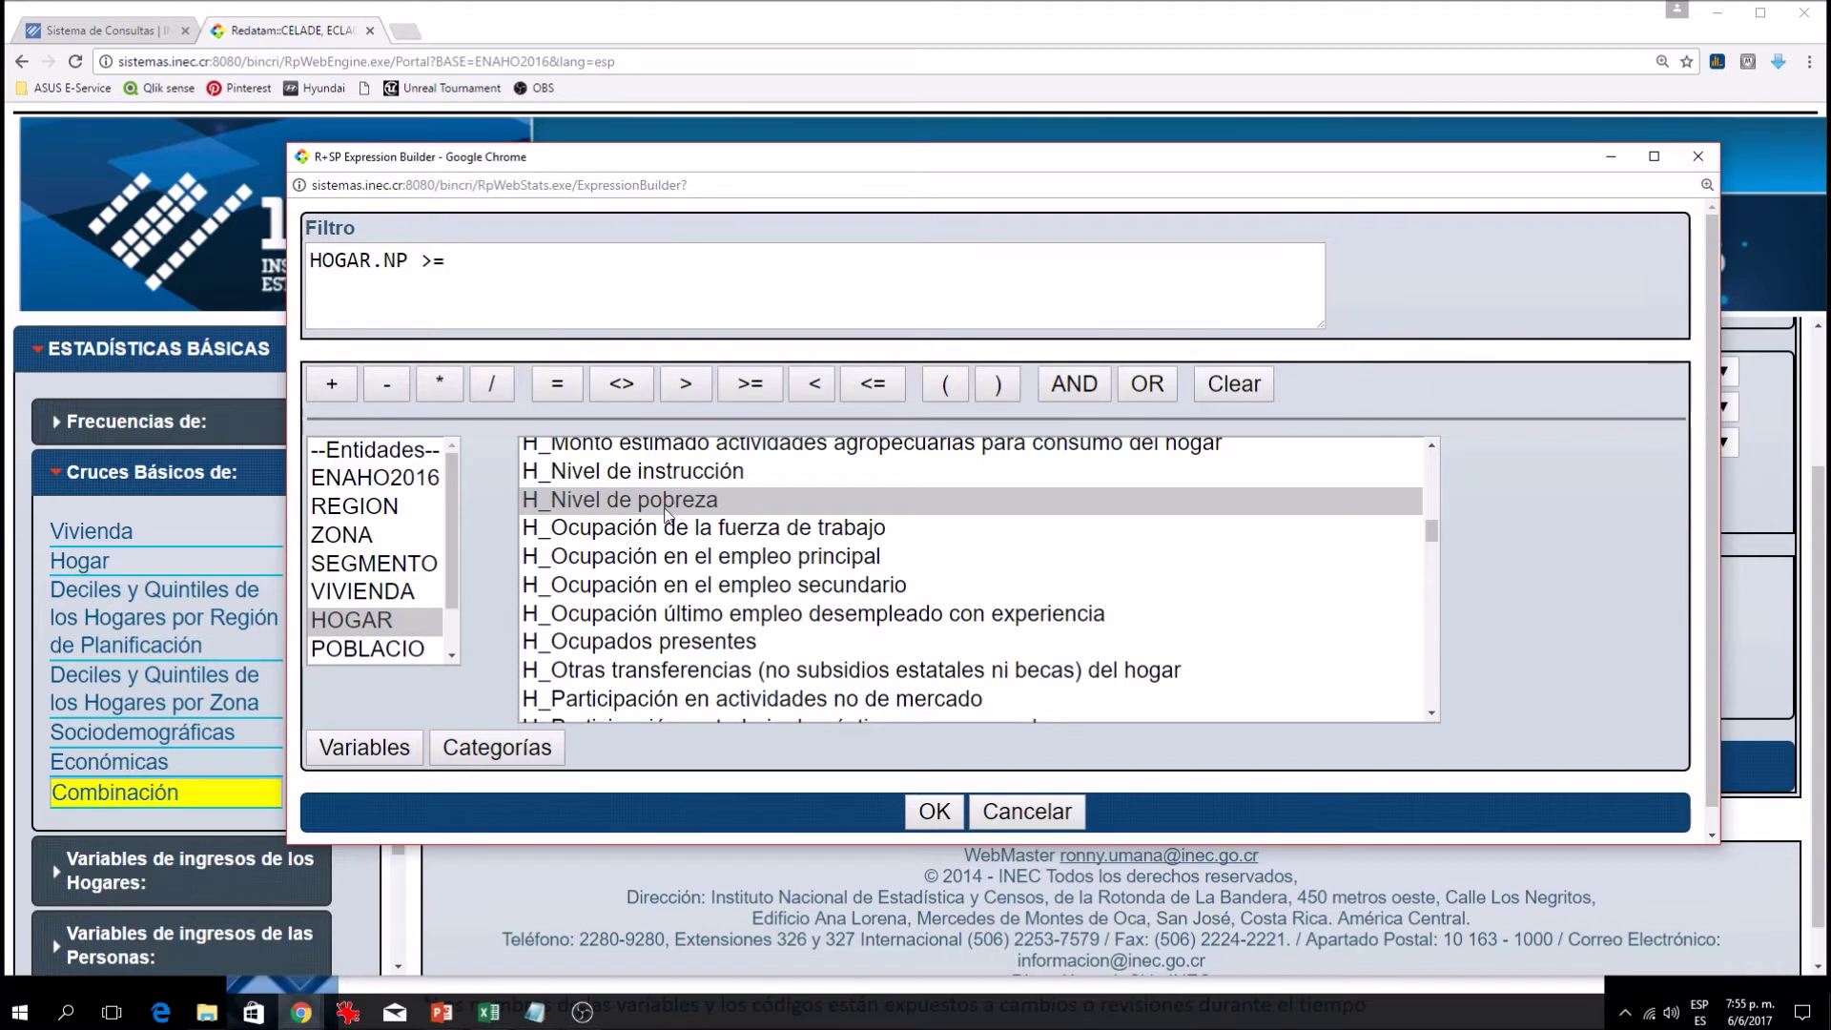
pyautogui.click(506, 748)
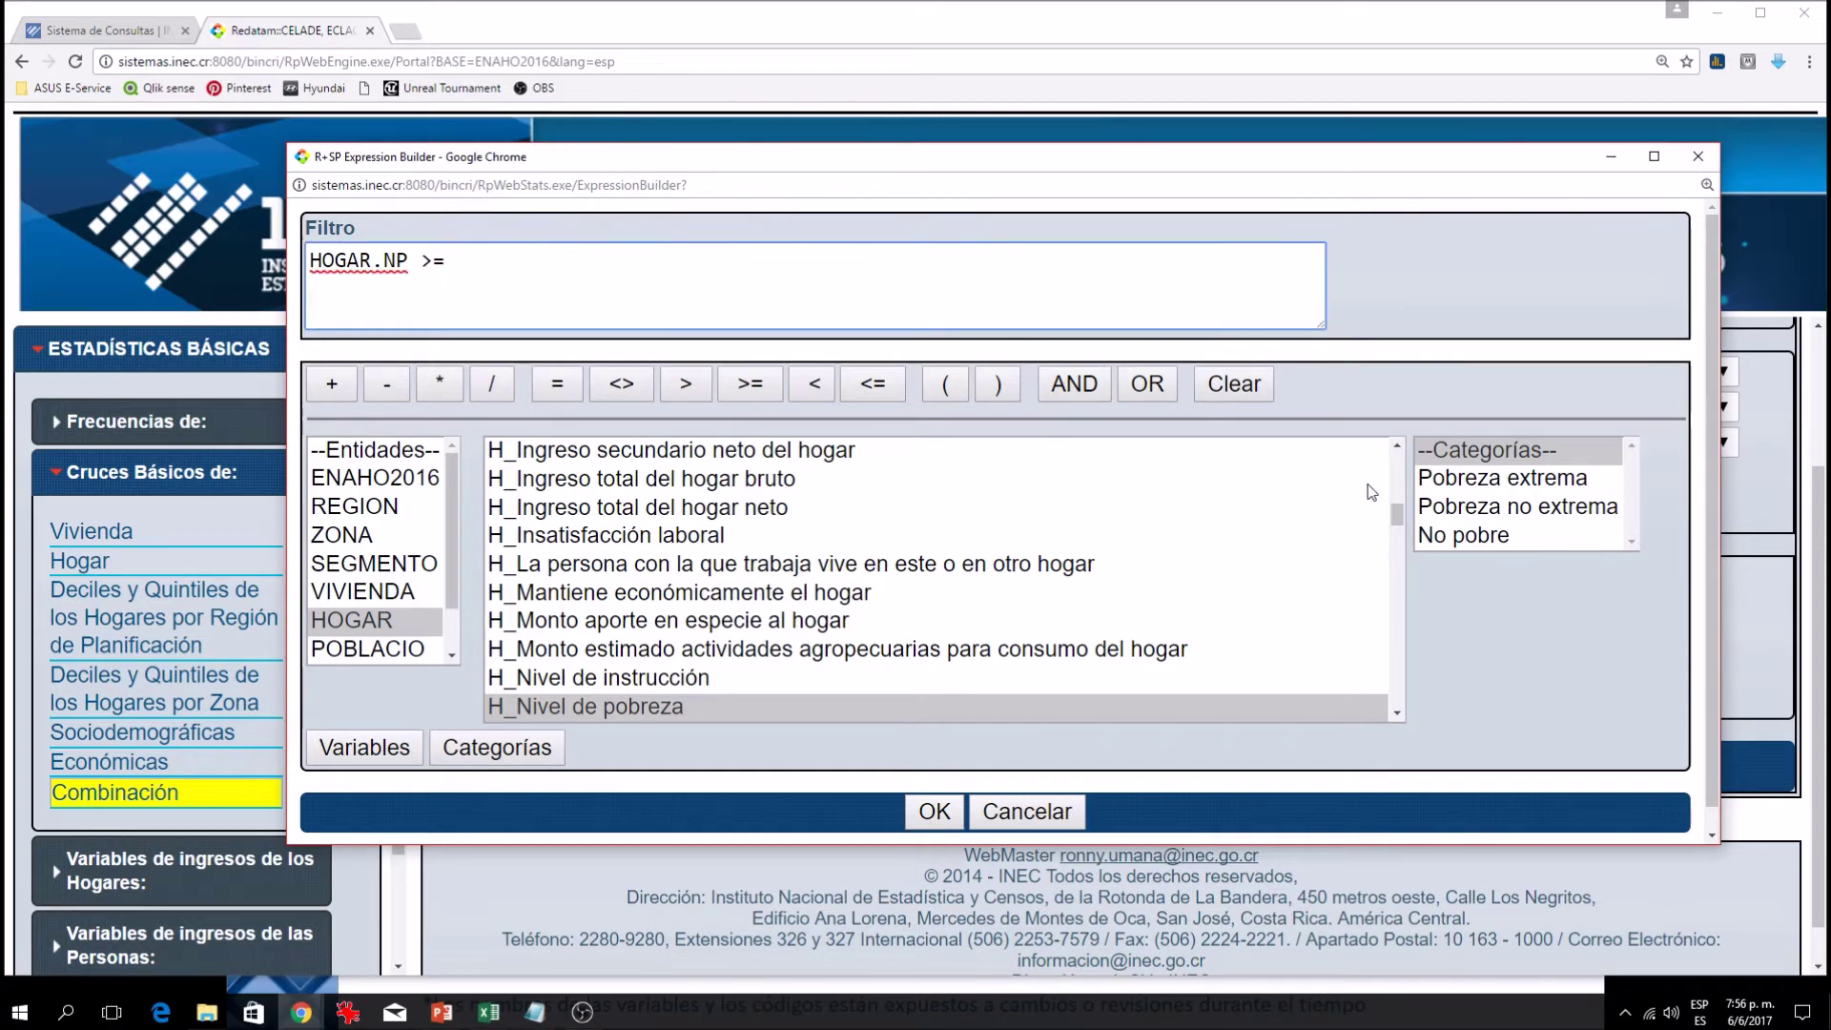
pyautogui.click(1498, 489)
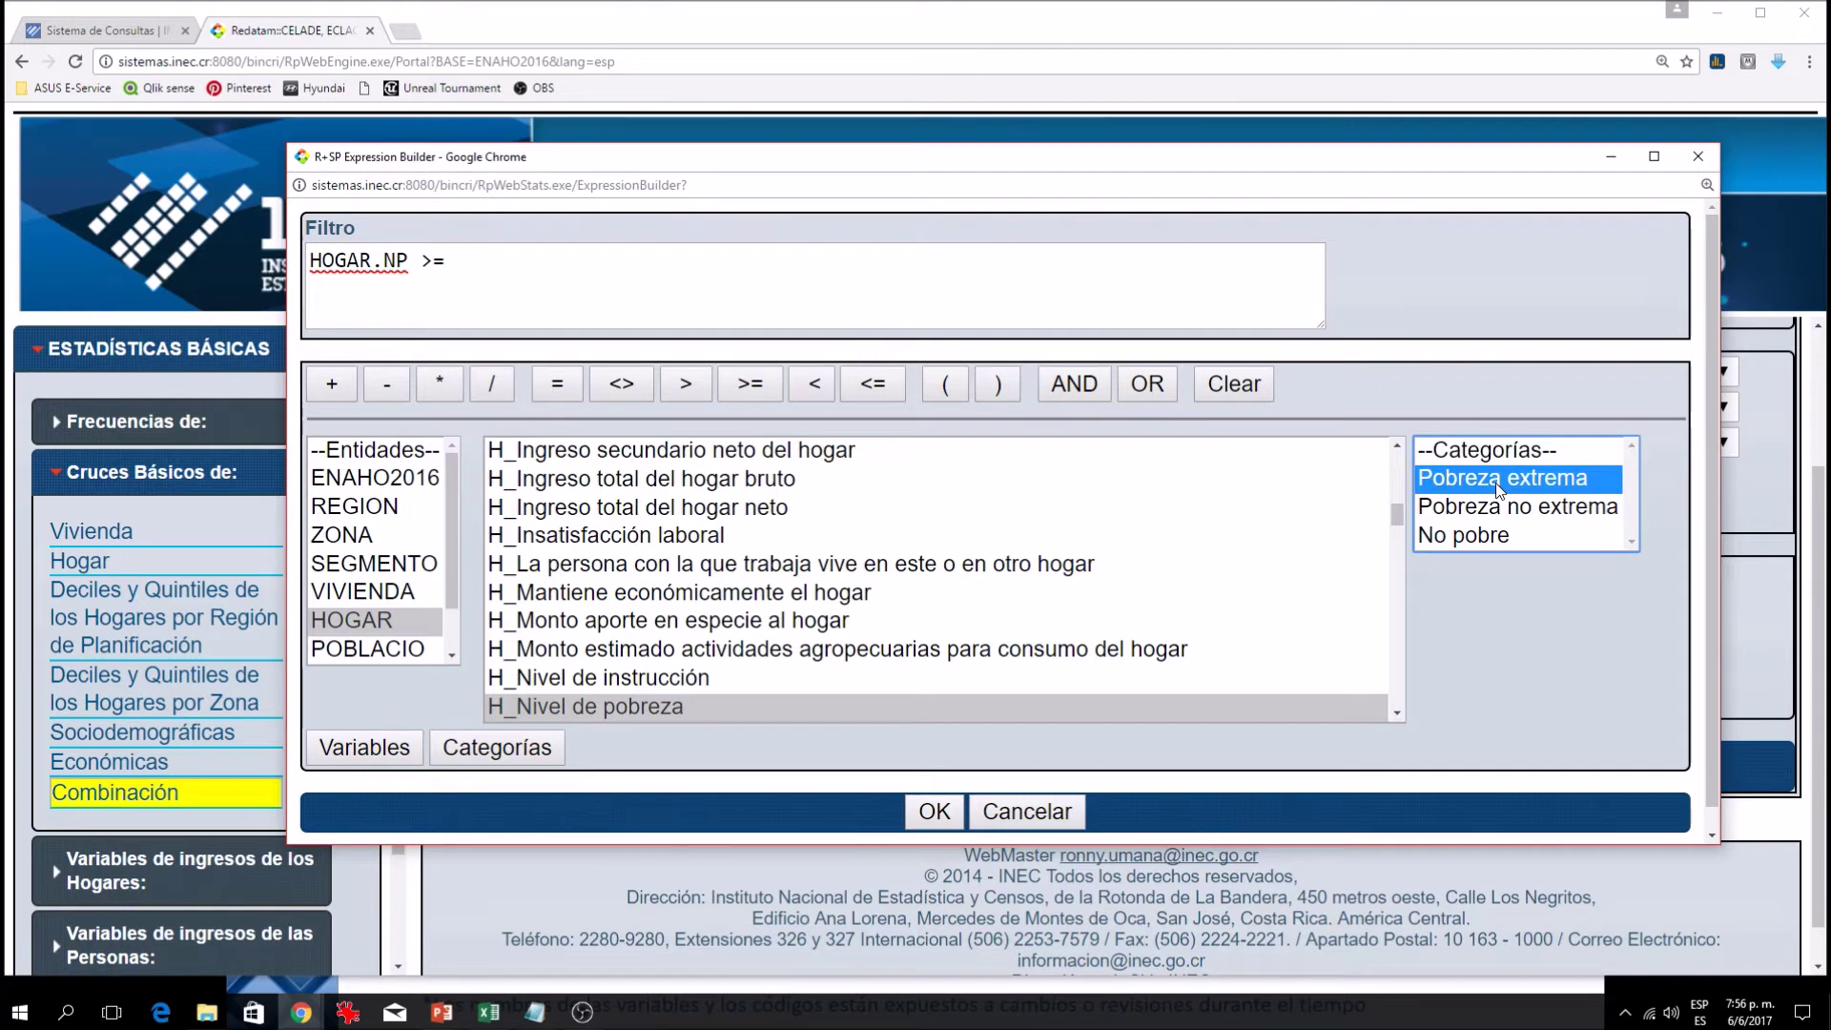
pyautogui.doubleClick(1498, 488)
pyautogui.click(580, 317)
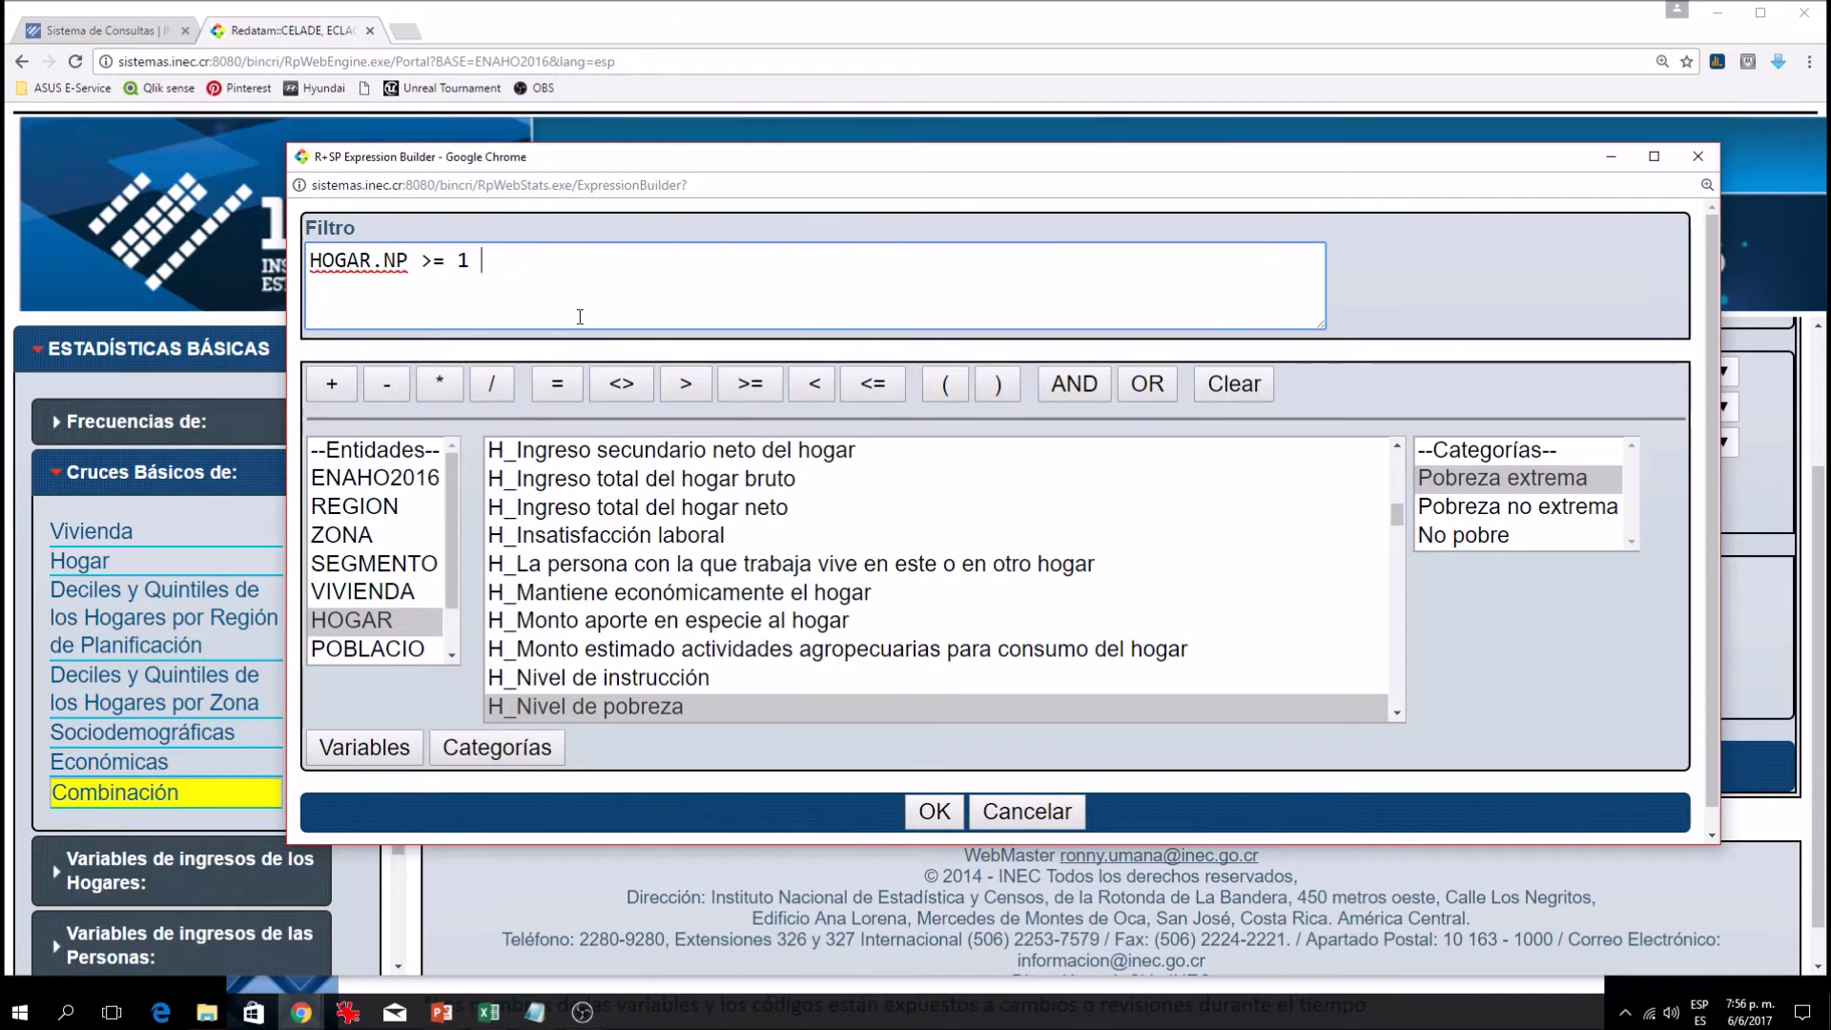
# Extend the filter with an AND condition requiring H_Nivel de pobreza <= the Pobreza no extrema category
pyautogui.click(1072, 384)
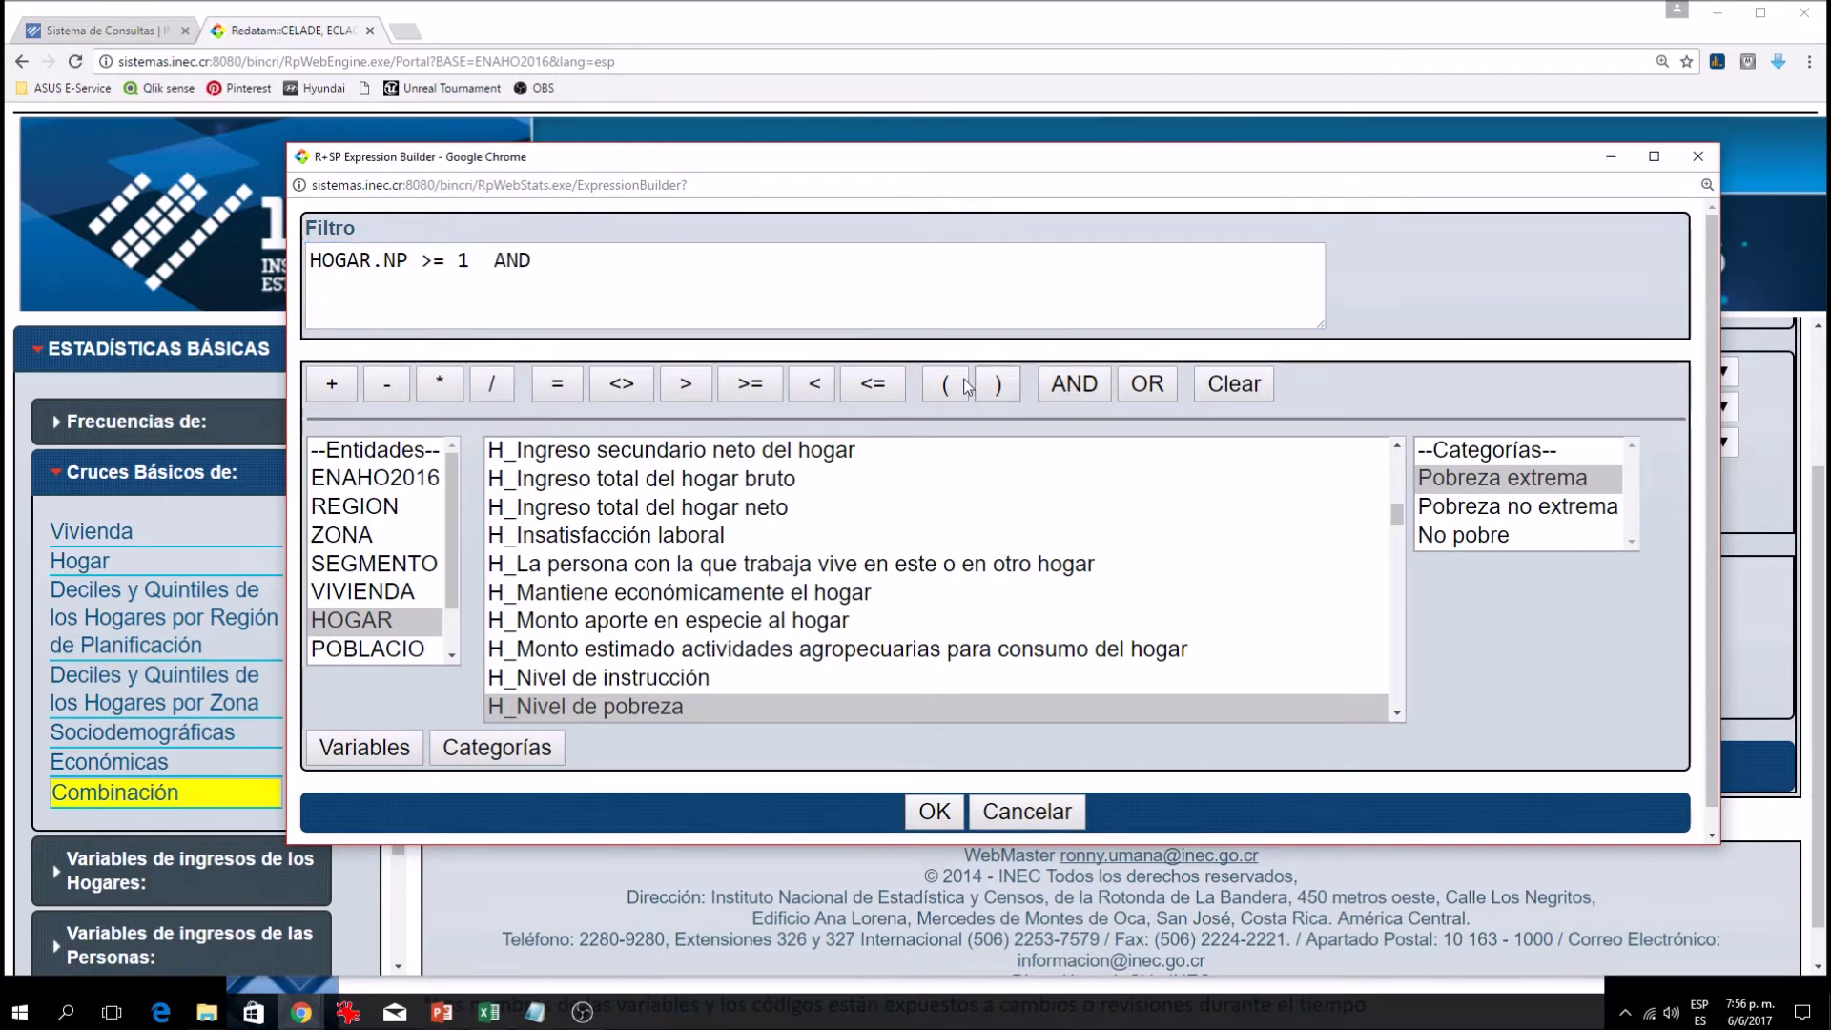
pyautogui.click(538, 267)
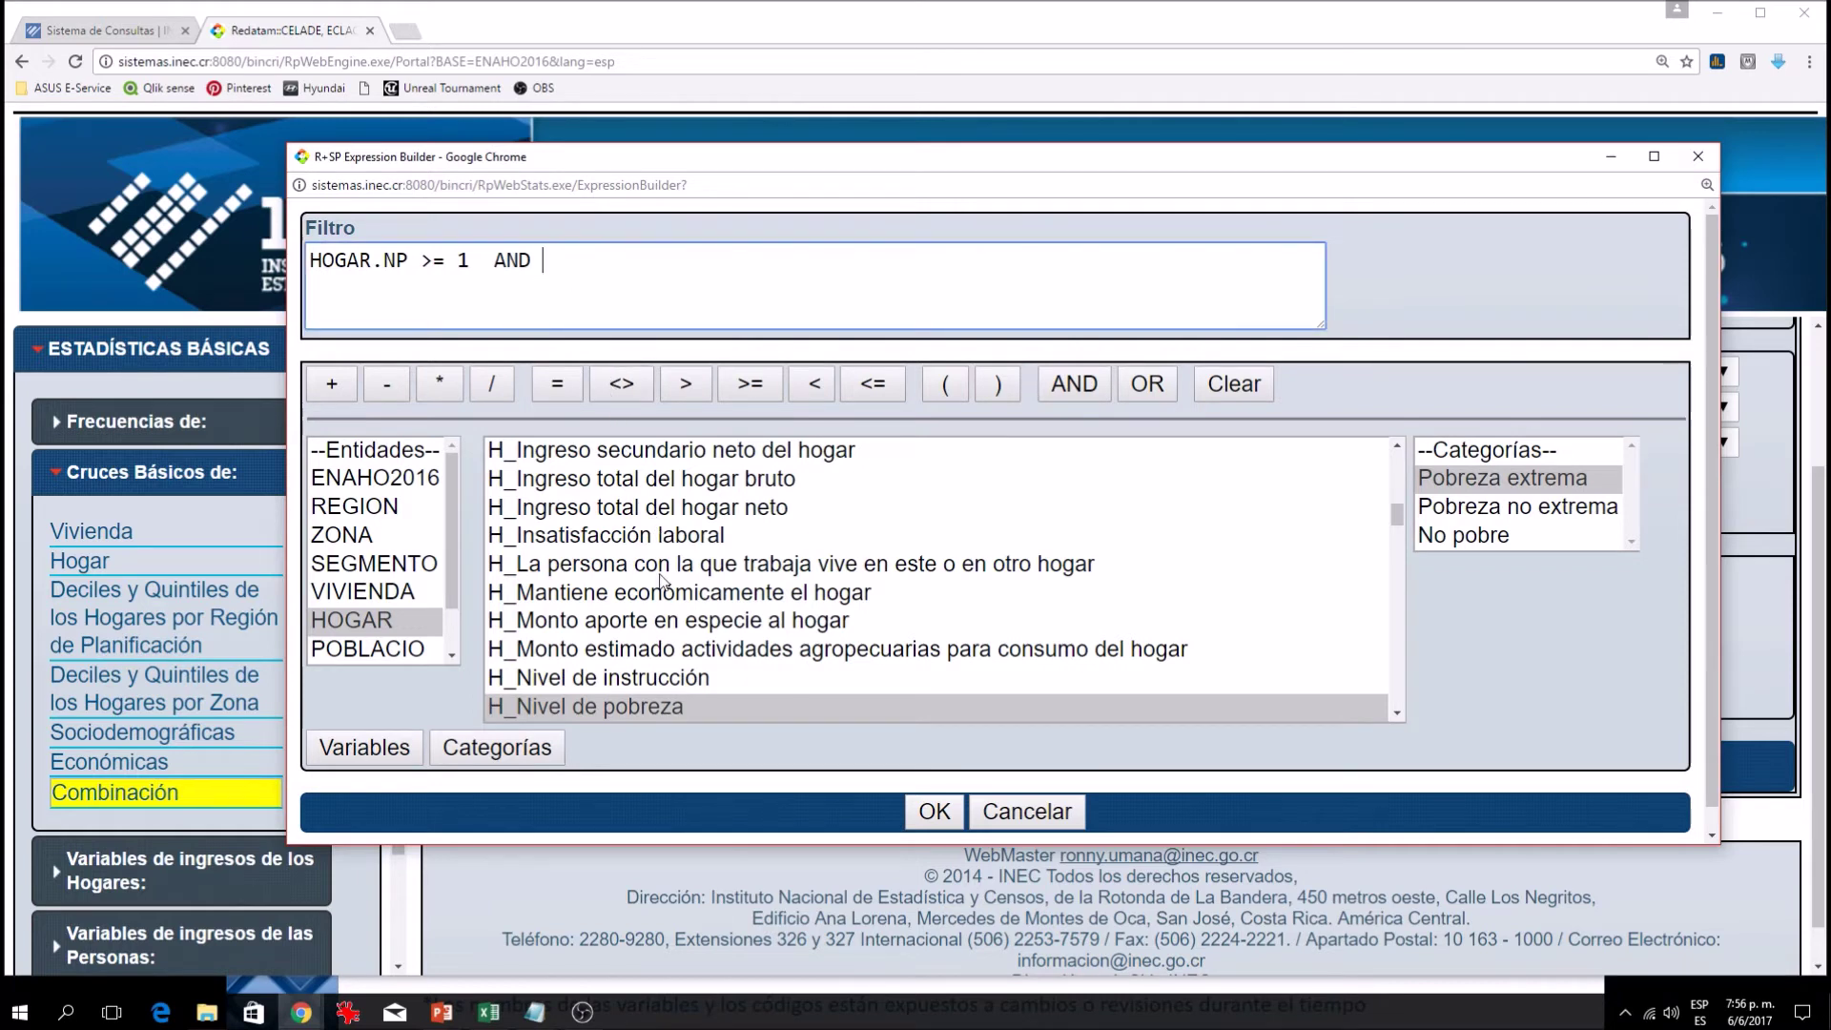
pyautogui.doubleClick(615, 709)
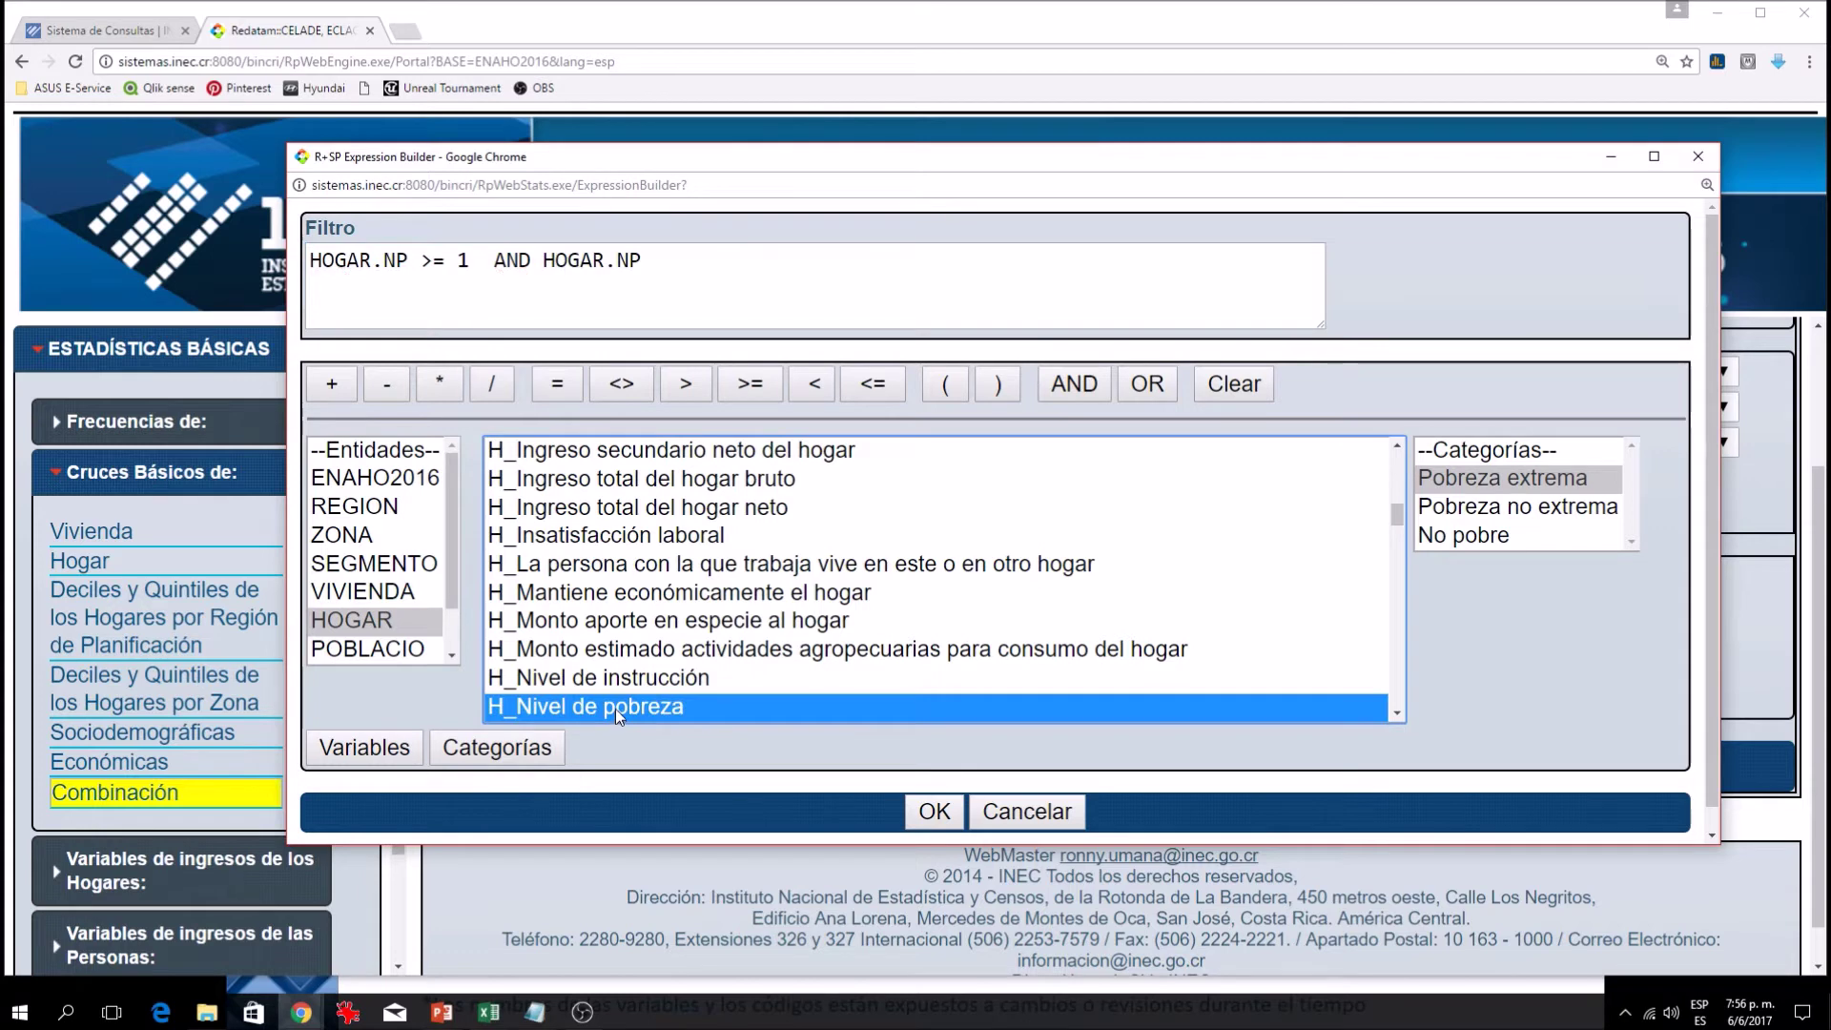
pyautogui.click(650, 261)
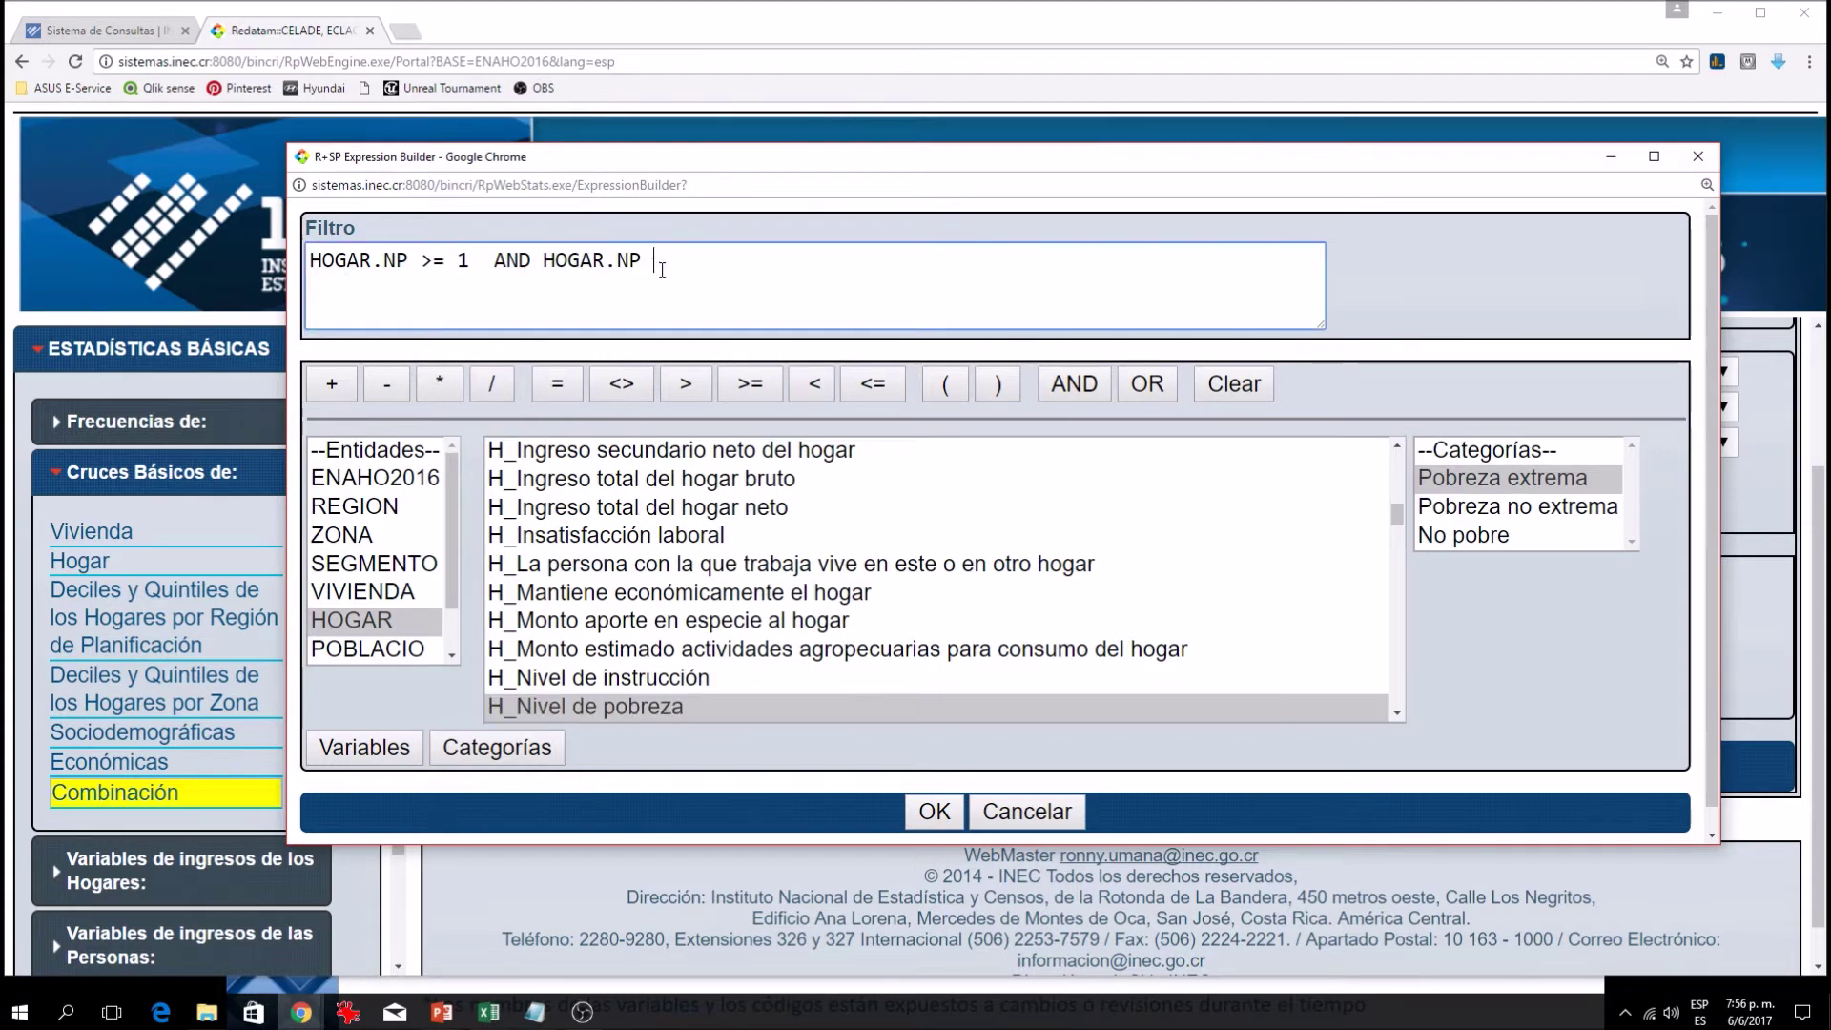
pyautogui.click(858, 394)
pyautogui.click(1456, 518)
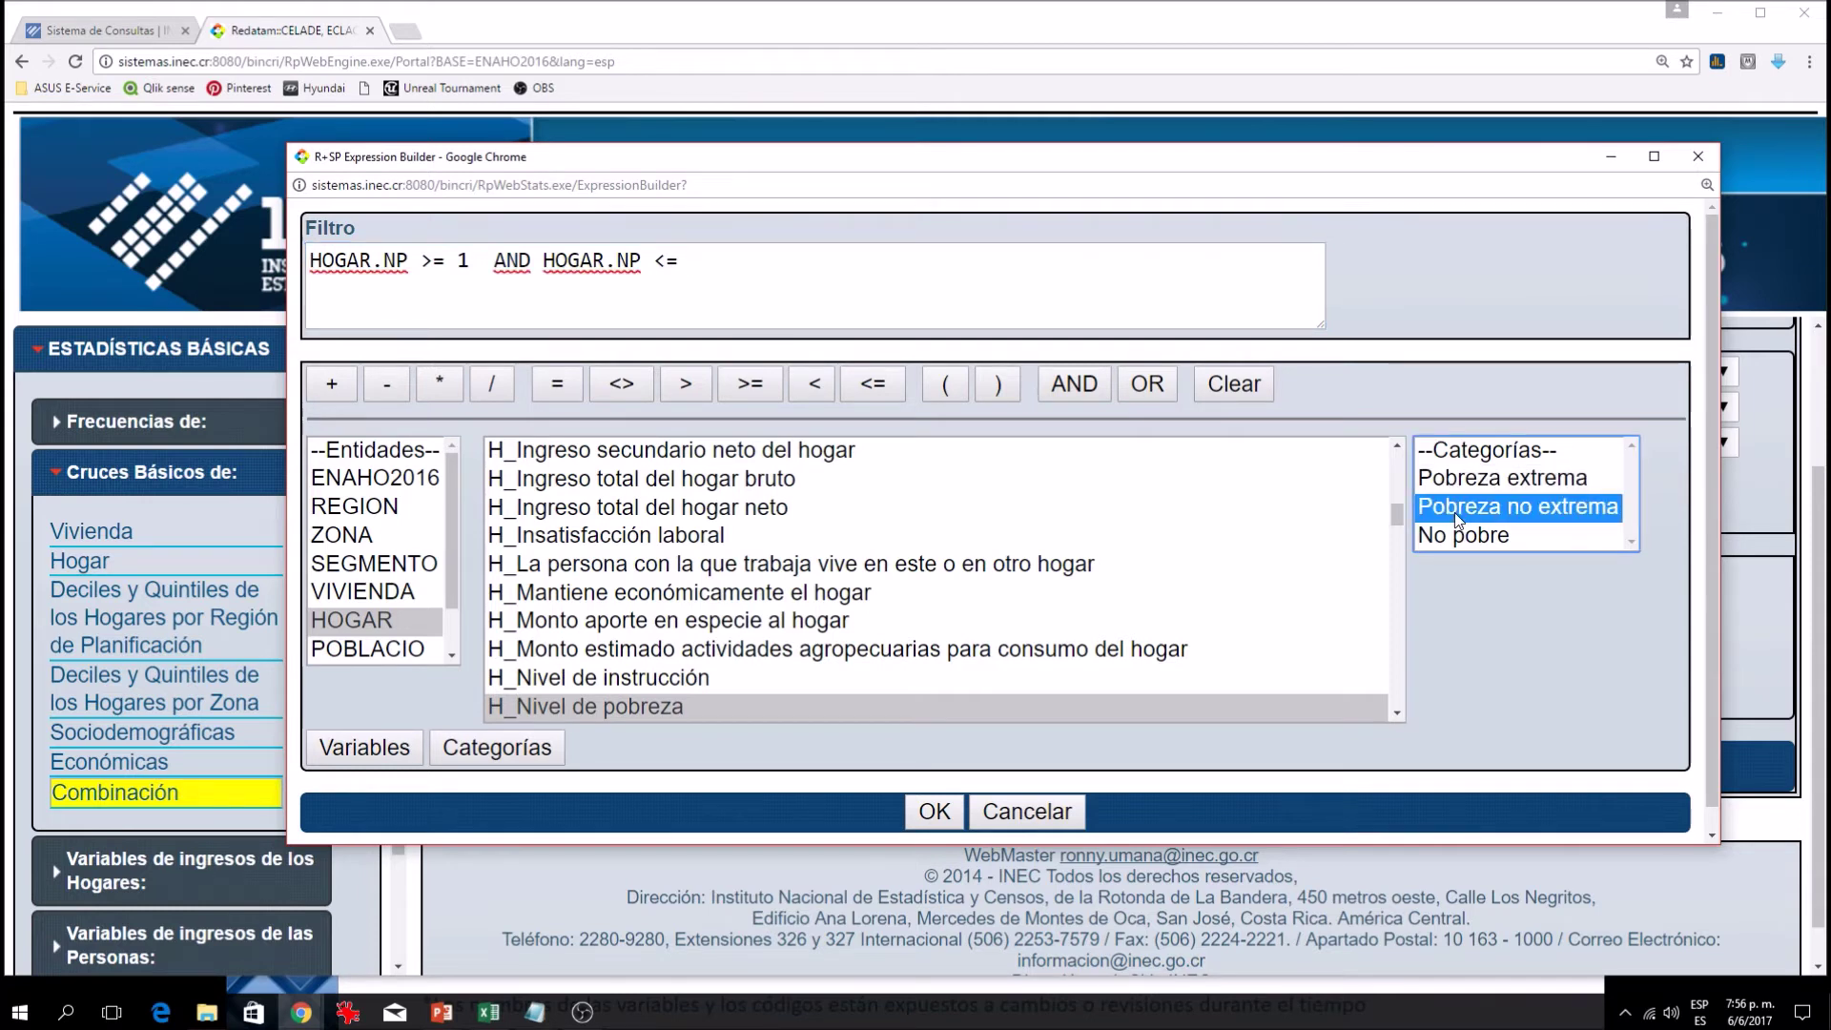
pyautogui.doubleClick(1456, 507)
# Remove the extra space before AND and apply the filter HOGAR.NP >= 1 AND HOGAR.NP <= 2 to the query
pyautogui.click(722, 261)
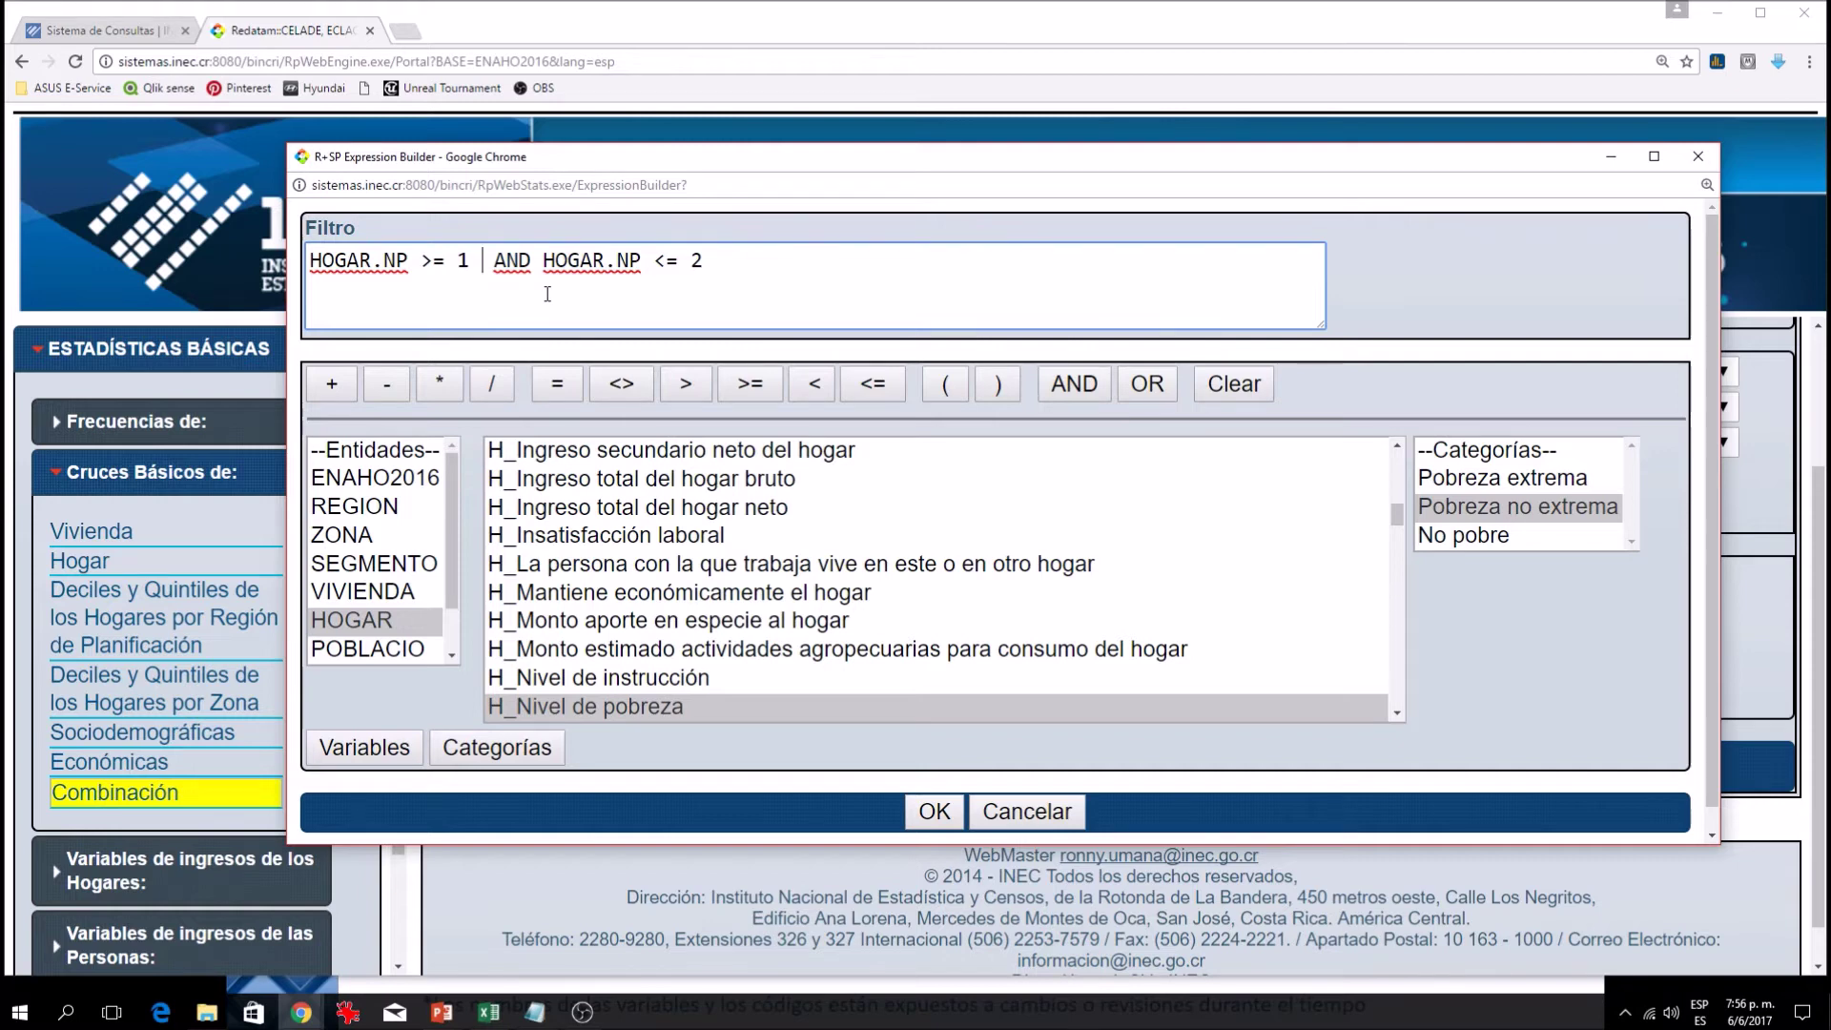
pyautogui.press('Delete')
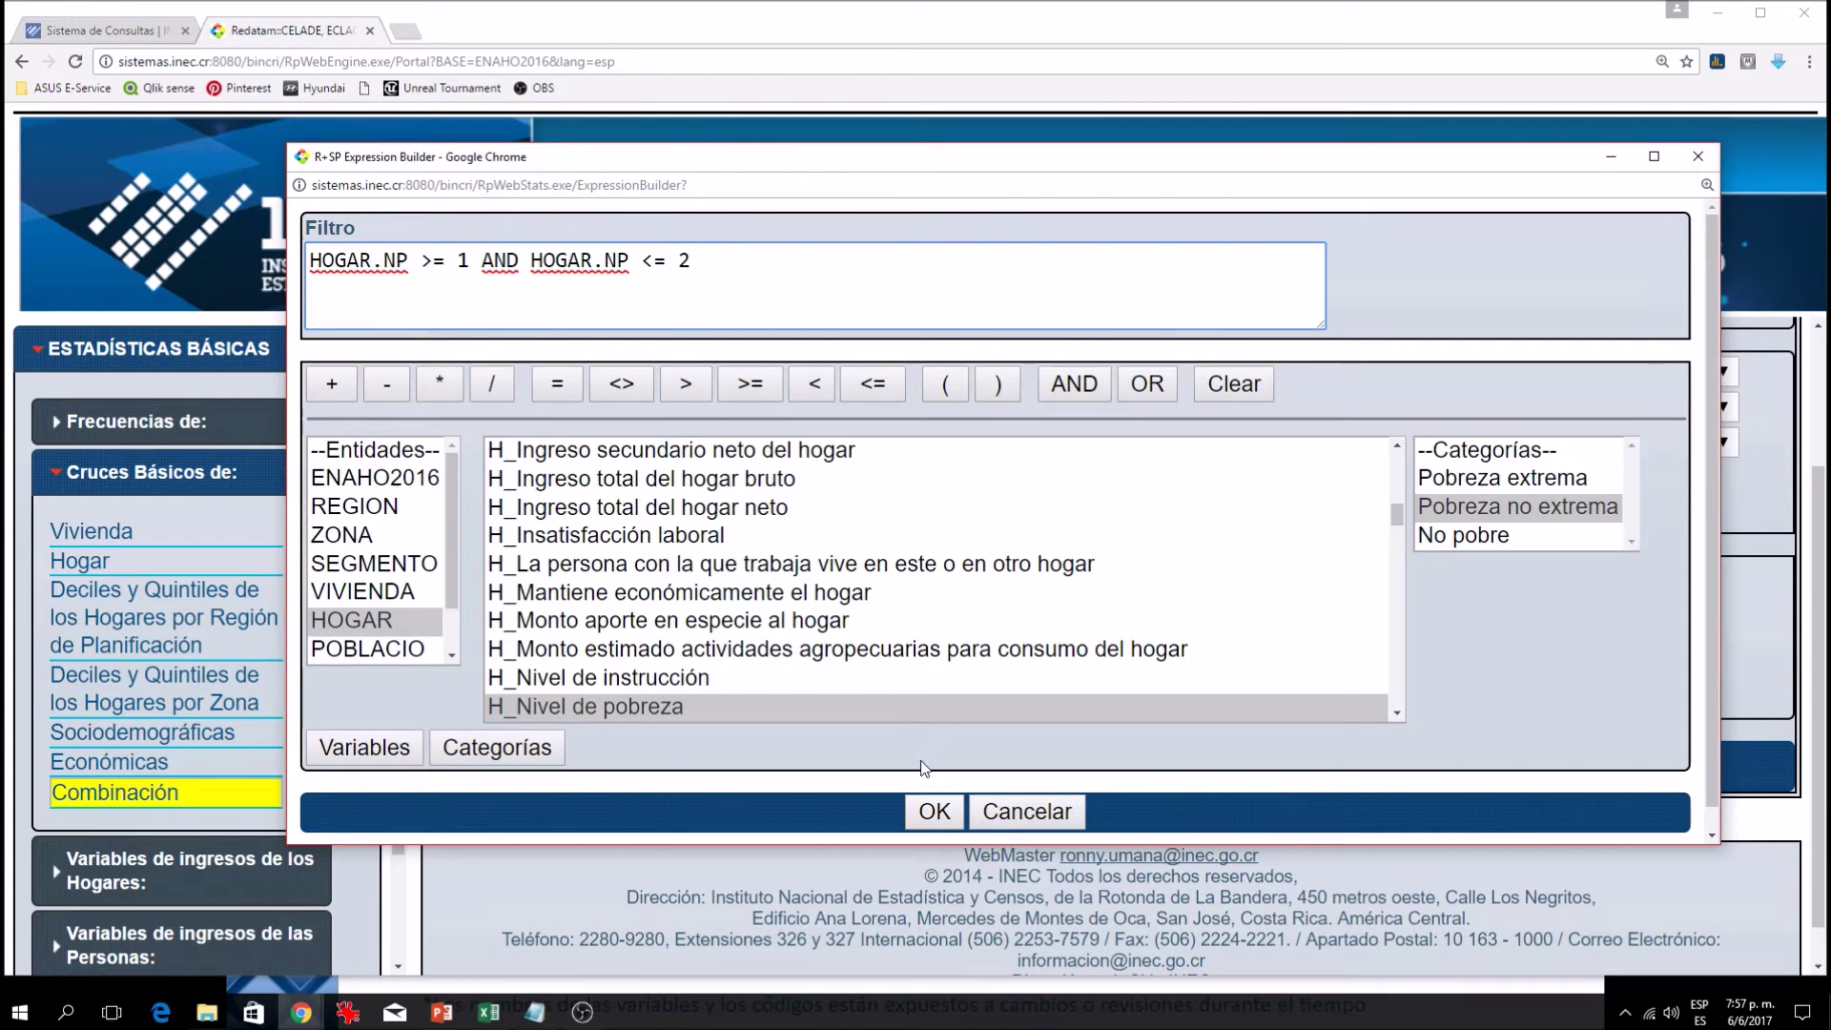
pyautogui.click(934, 816)
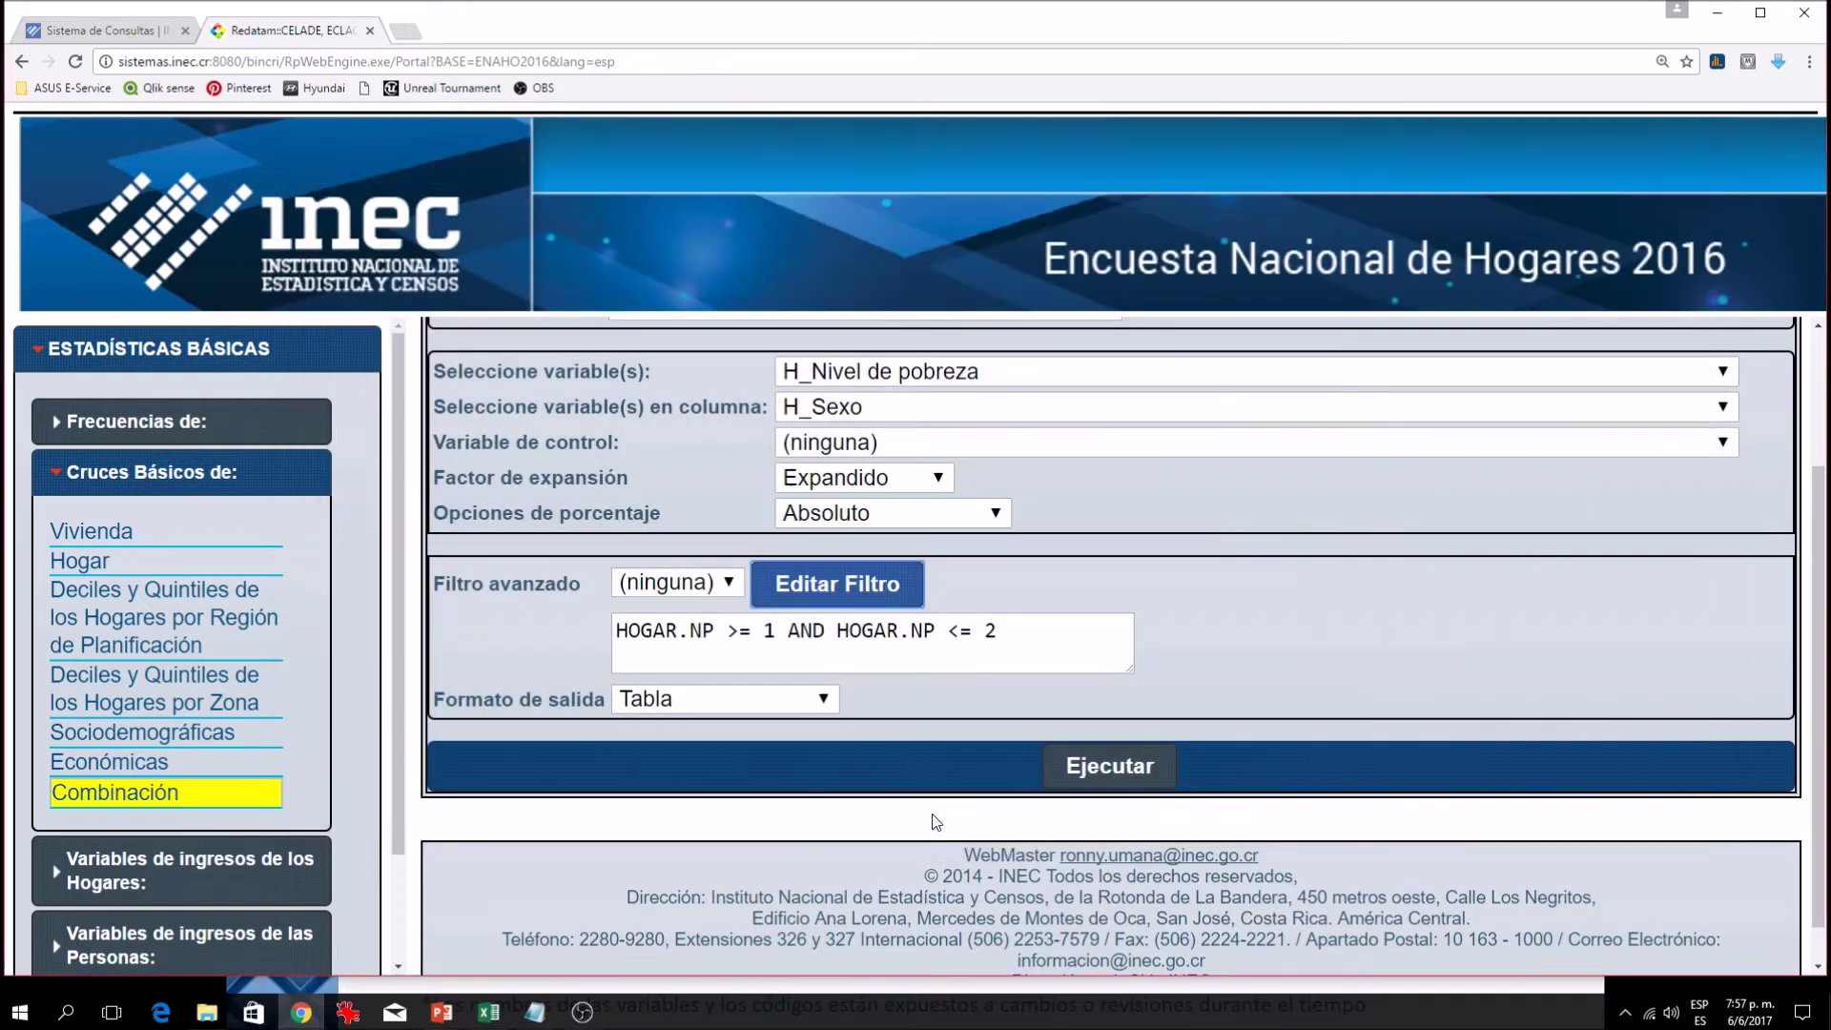
# Run the filtered cross table of H_Nivel de pobreza by H_Sexo and view the resulting table
pyautogui.click(1027, 631)
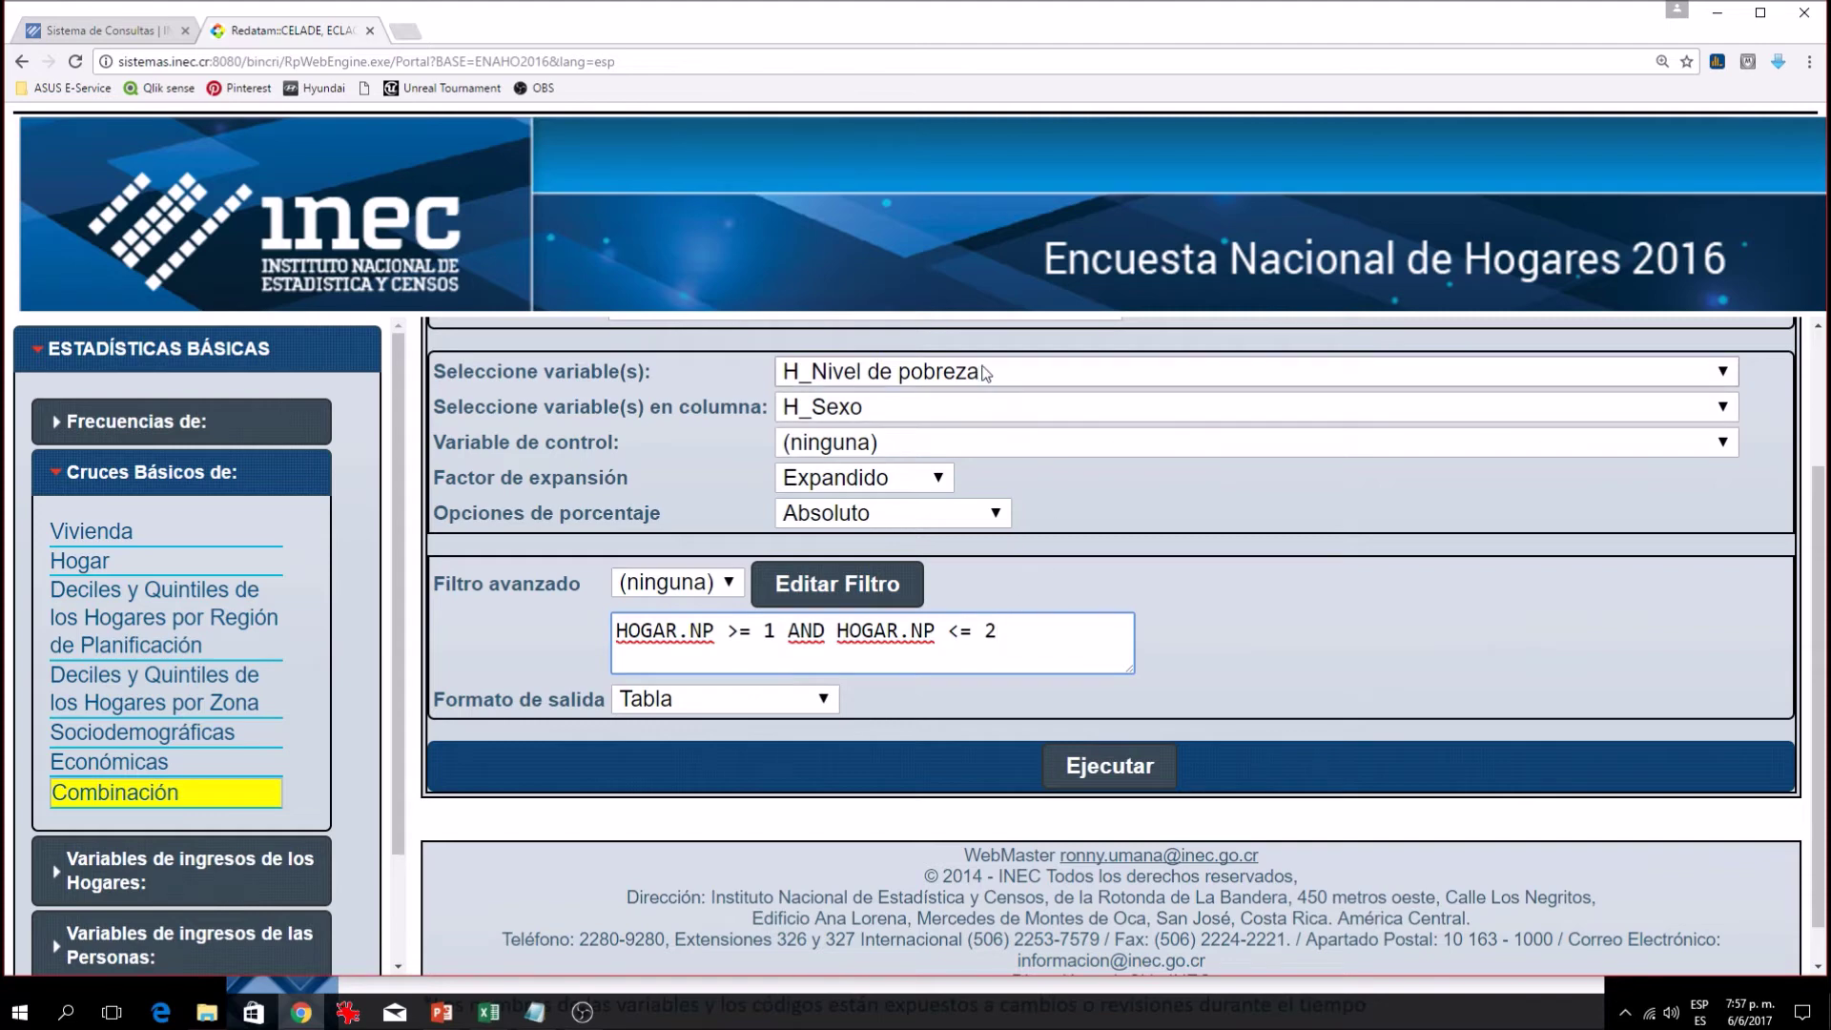
pyautogui.click(1122, 766)
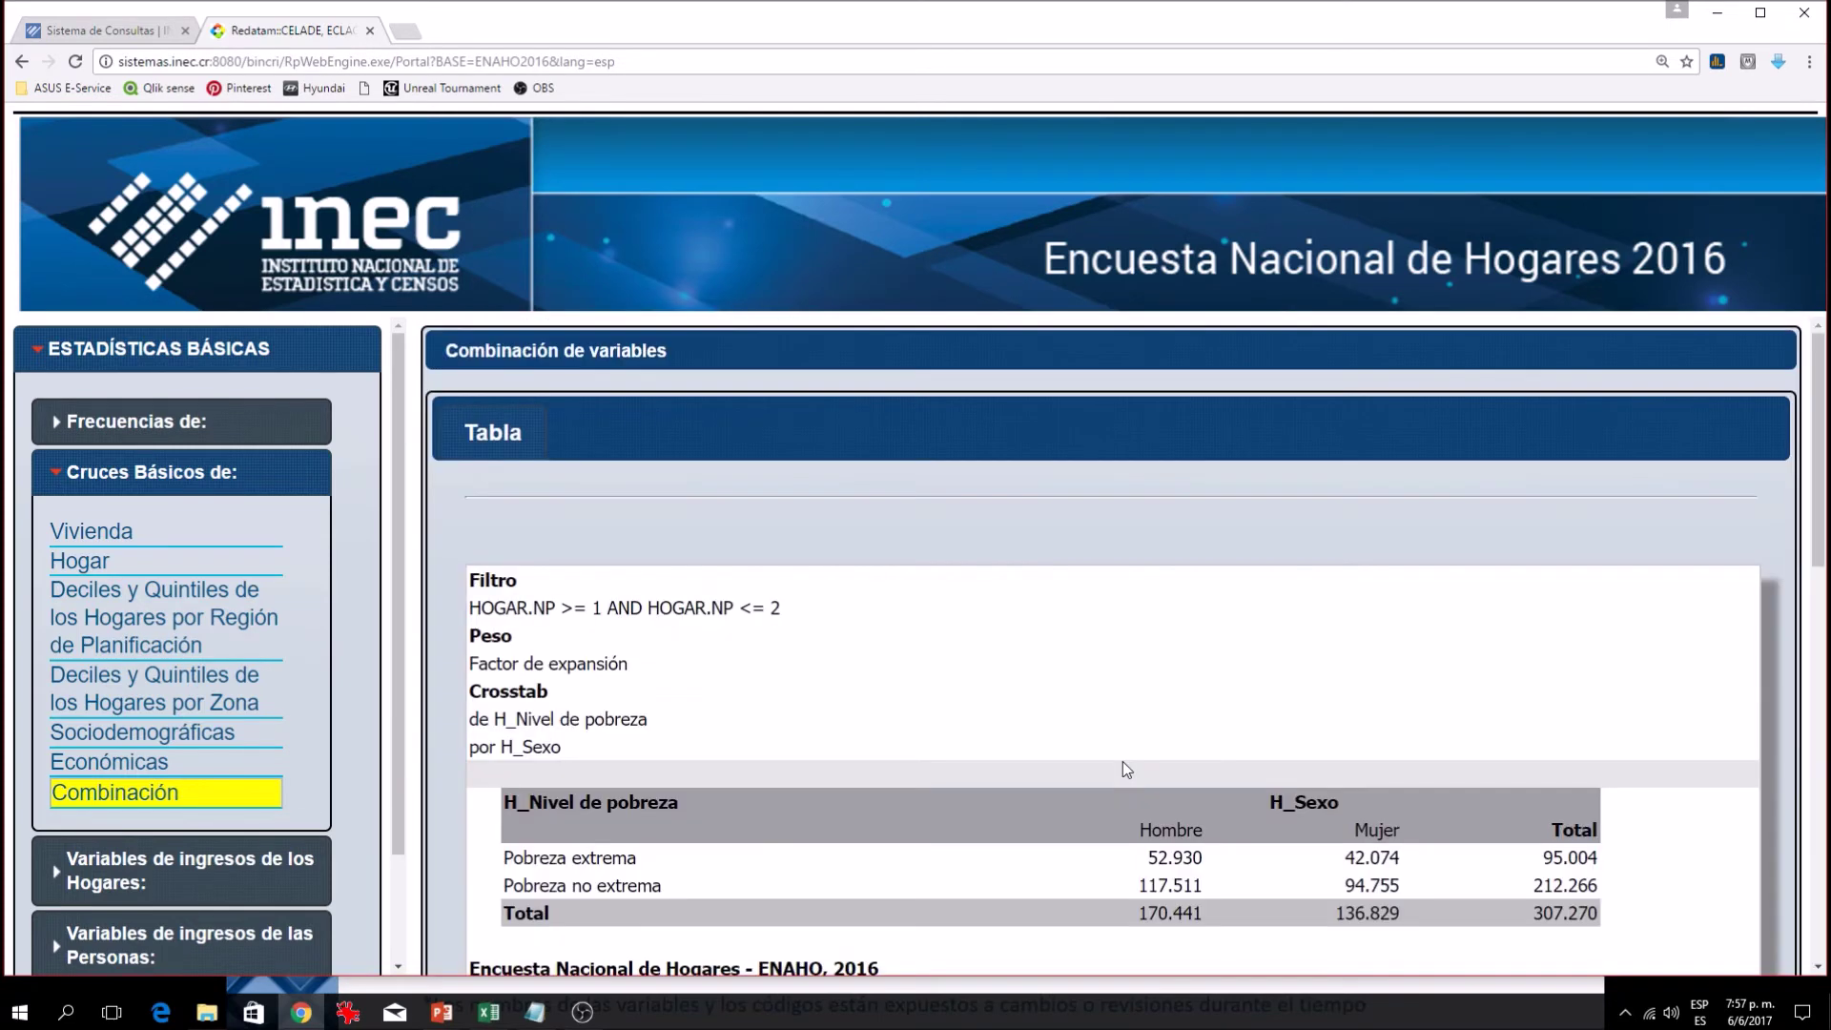
pyautogui.scroll(-2, 1123, 761)
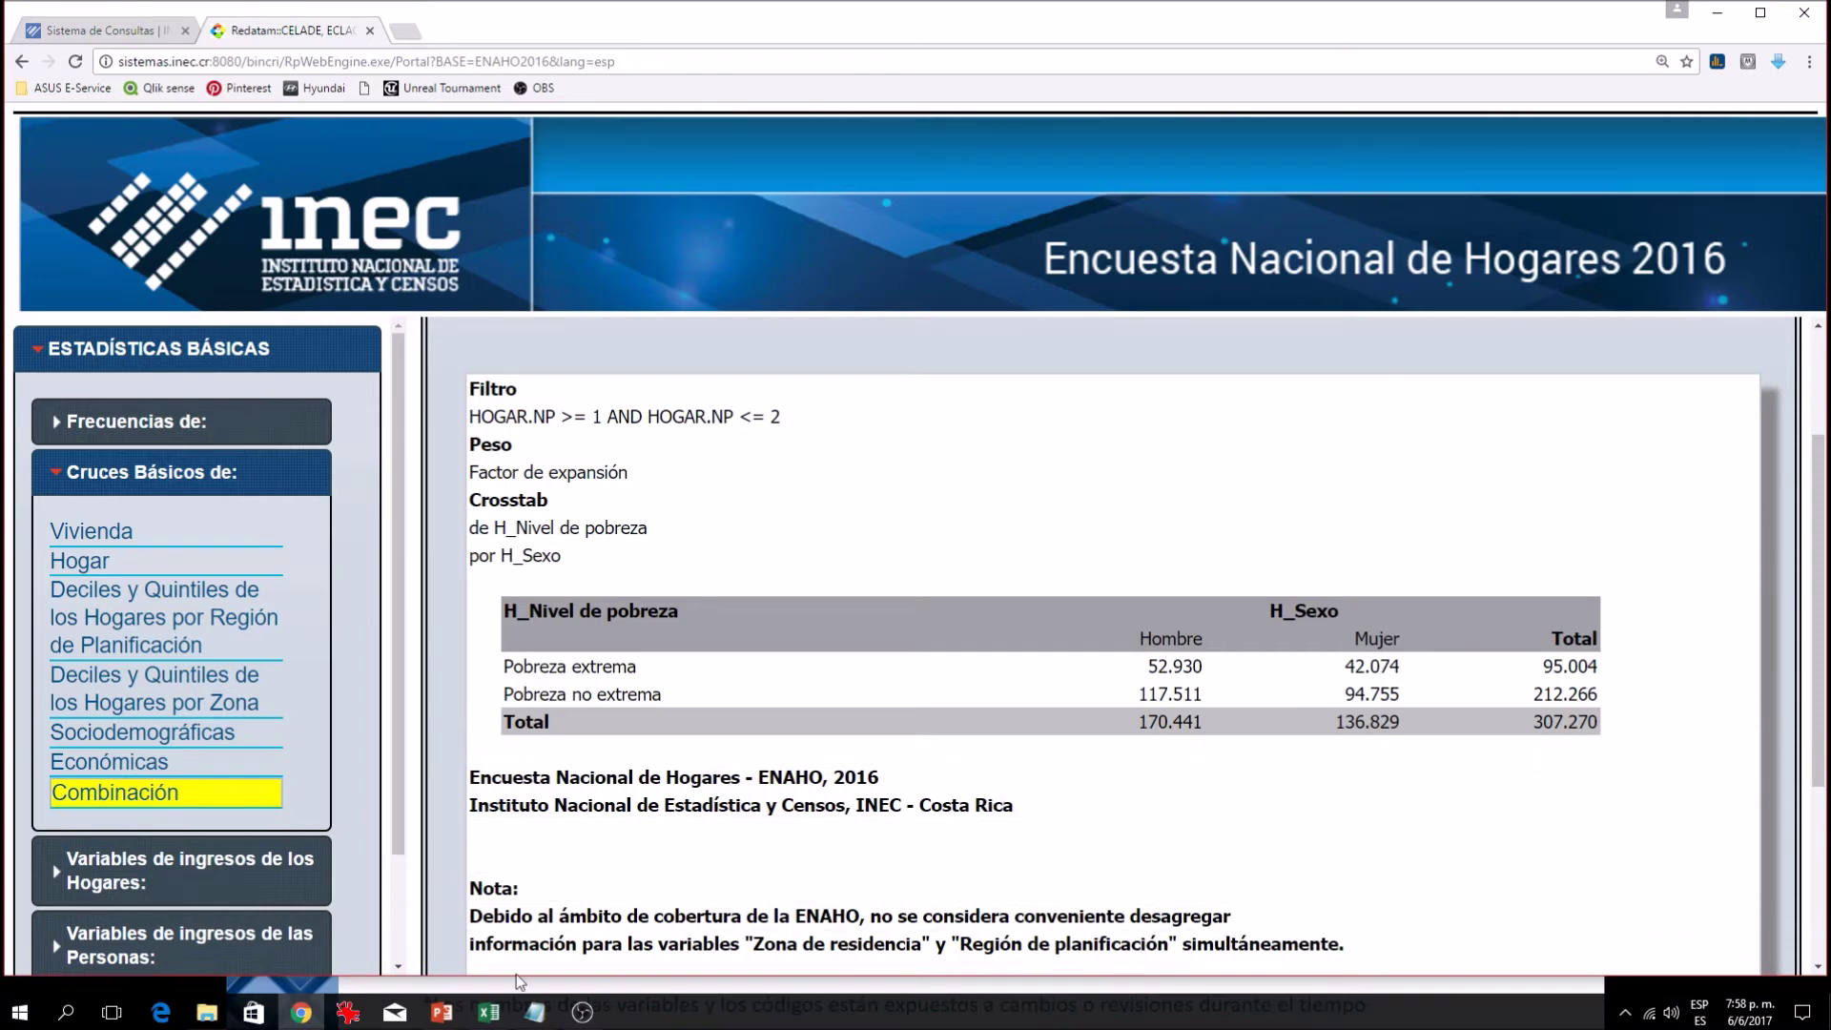
# Switch to the PowerPoint slideshow and go back to the slide on Redatam's hierarchical order of entities for the ENAHO
pyautogui.click(443, 1014)
pyautogui.click(602, 872)
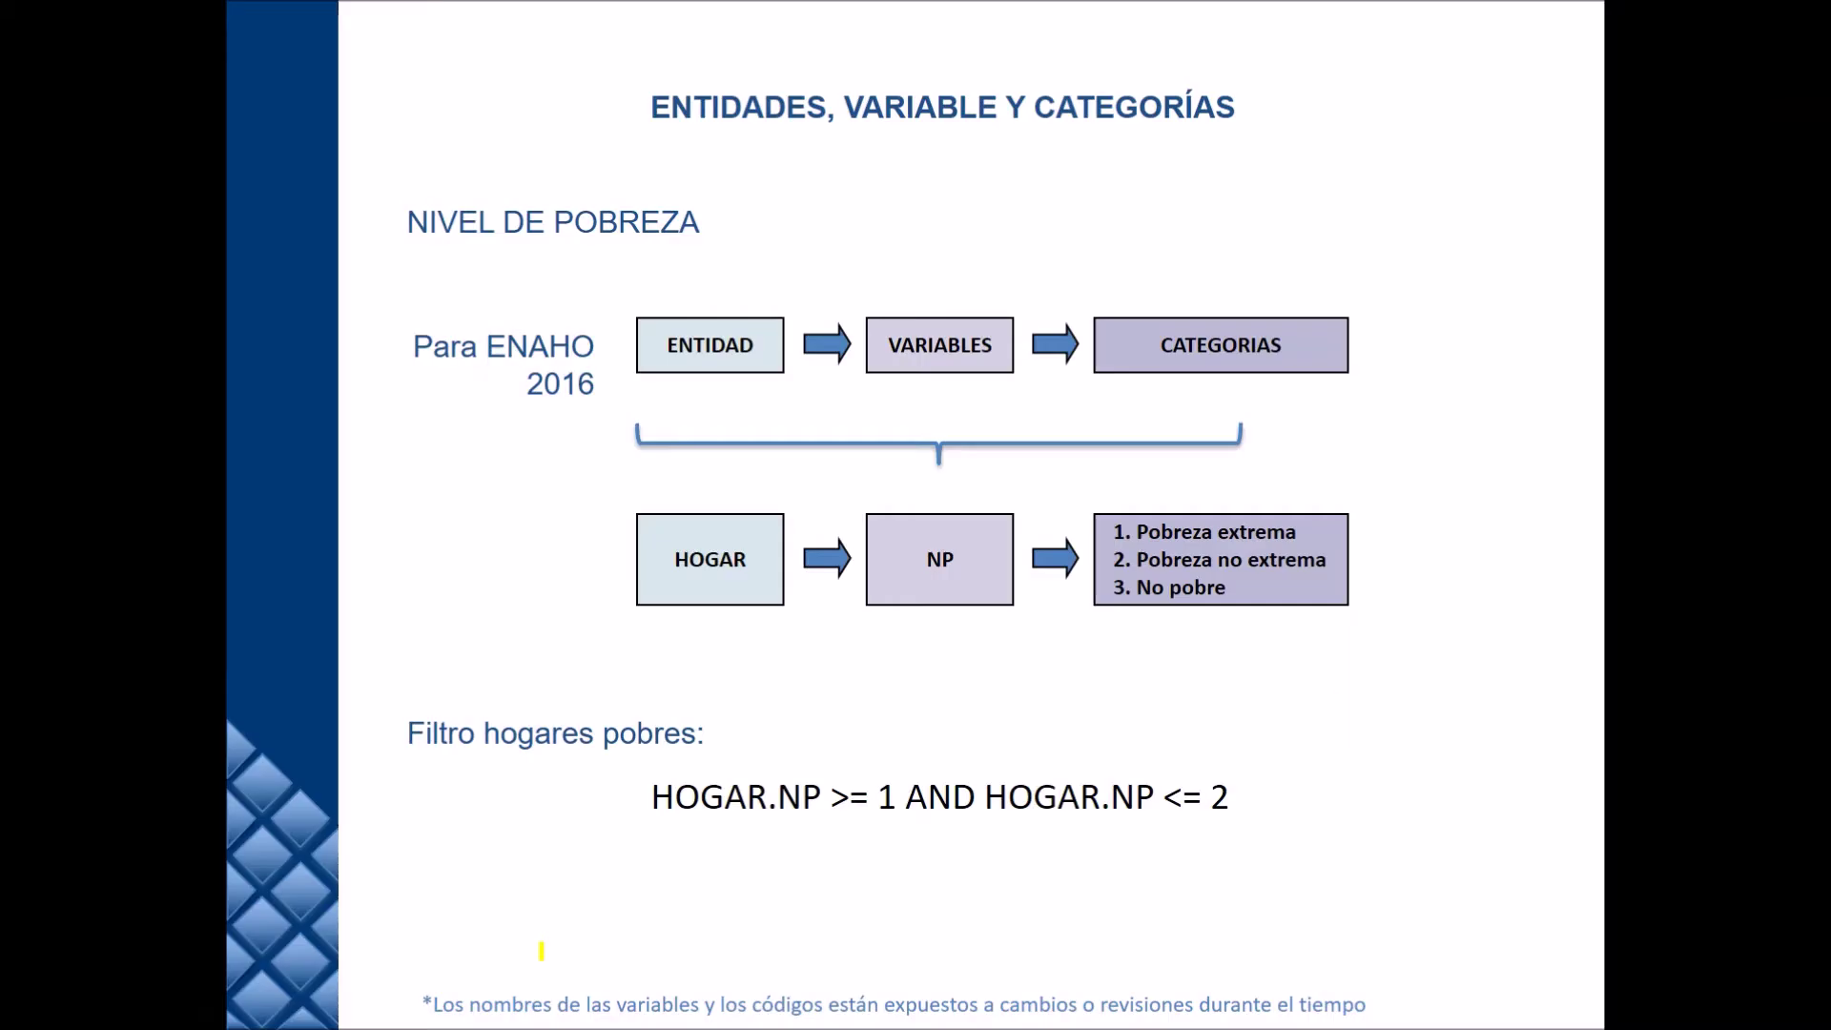
pyautogui.press('Left')
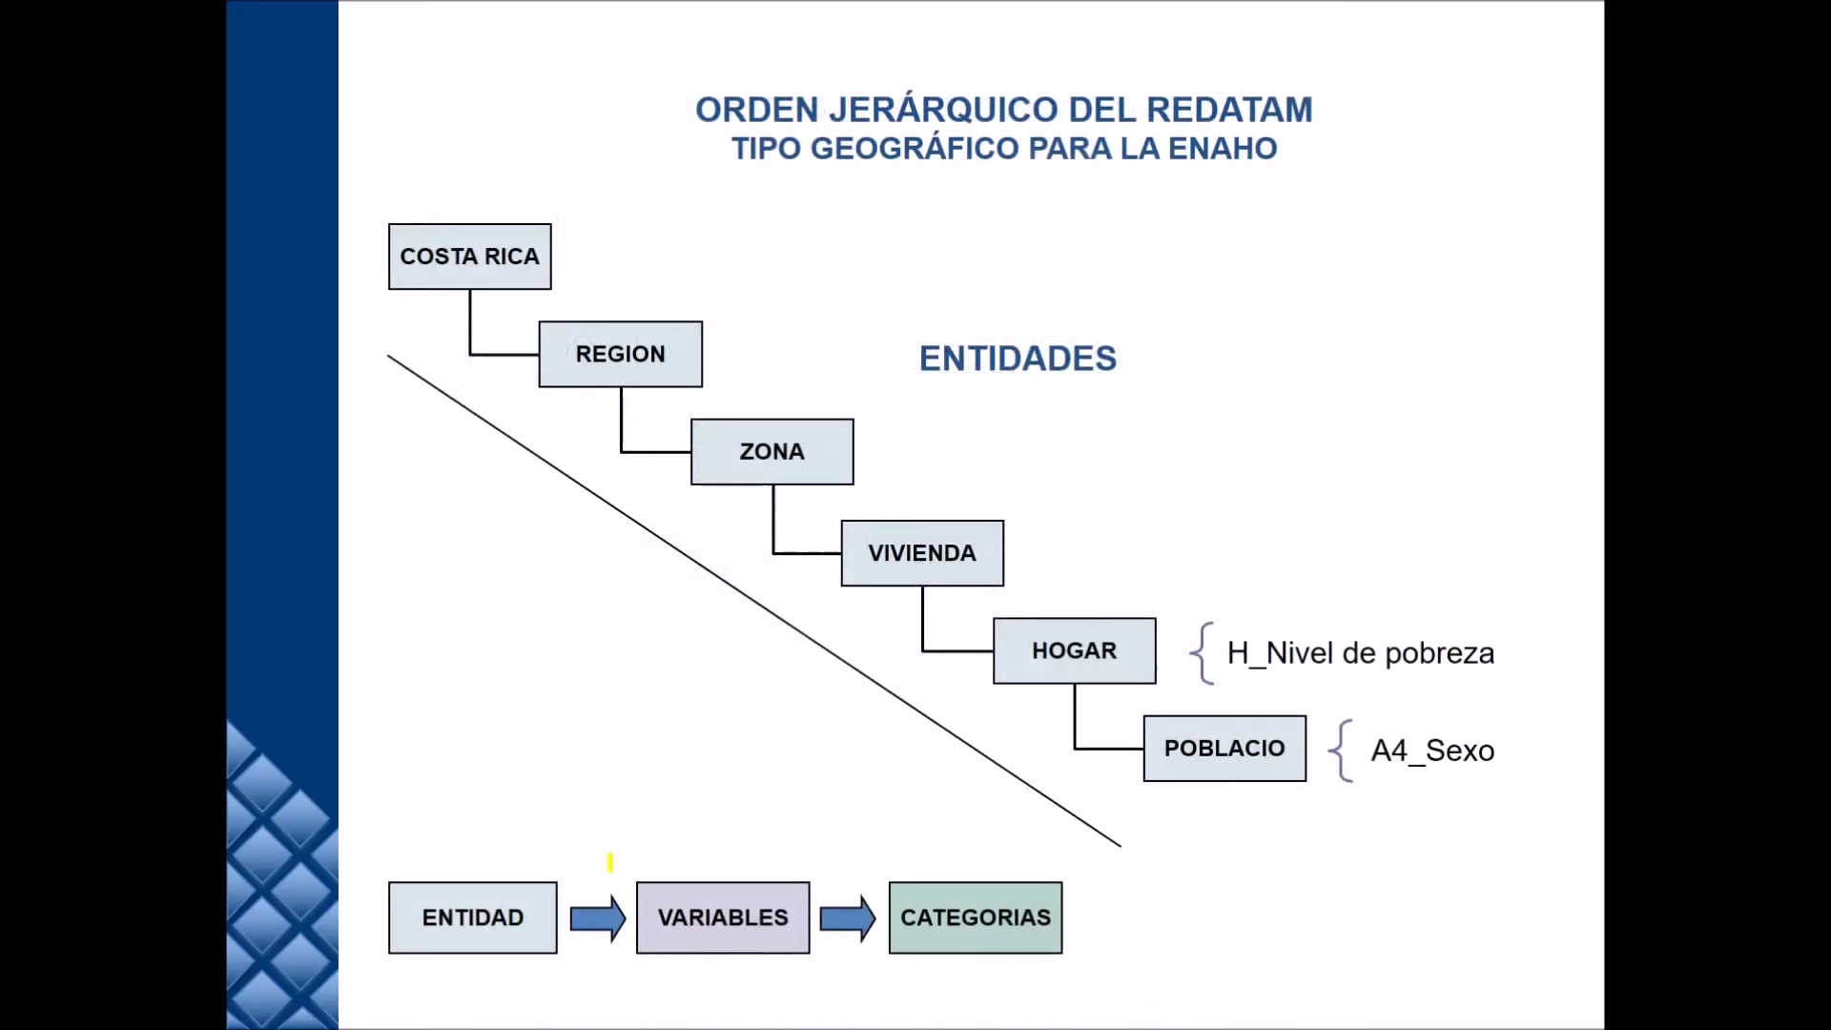
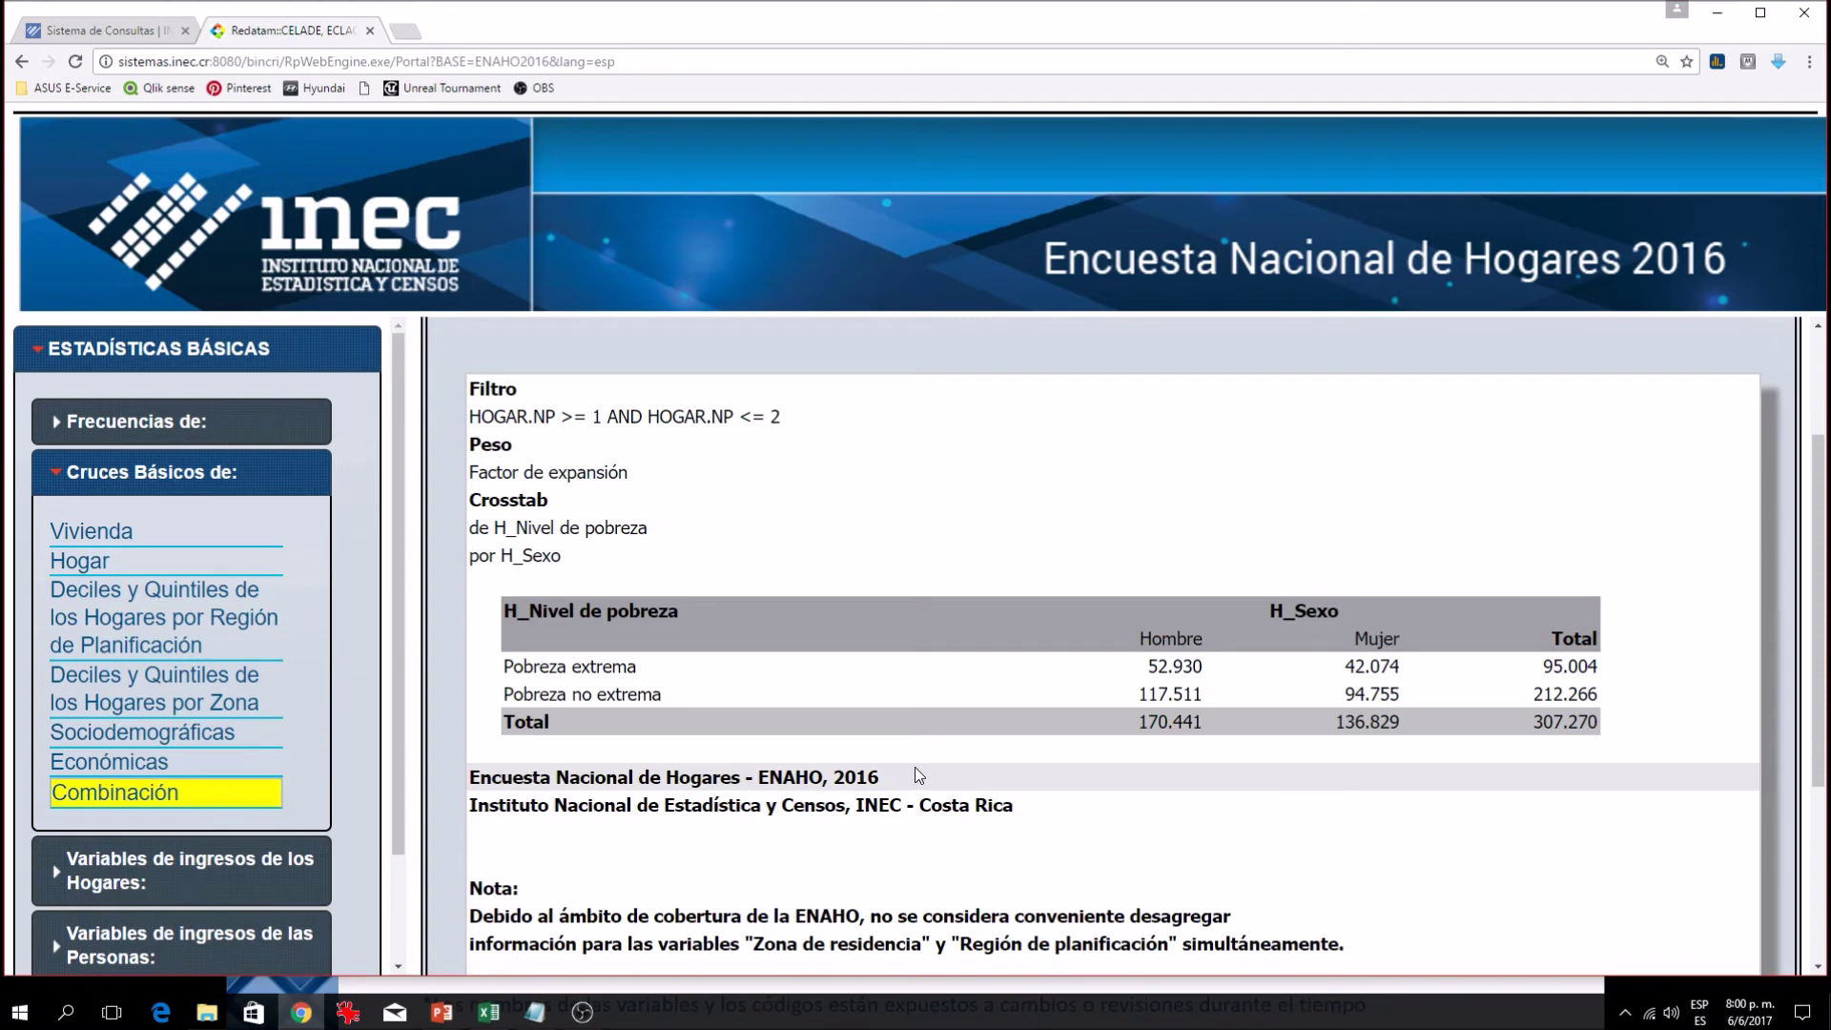
# Return from the results table to the parameter form of the variable combination query
pyautogui.scroll(-1, 1101, 660)
pyautogui.scroll(1, 1097, 655)
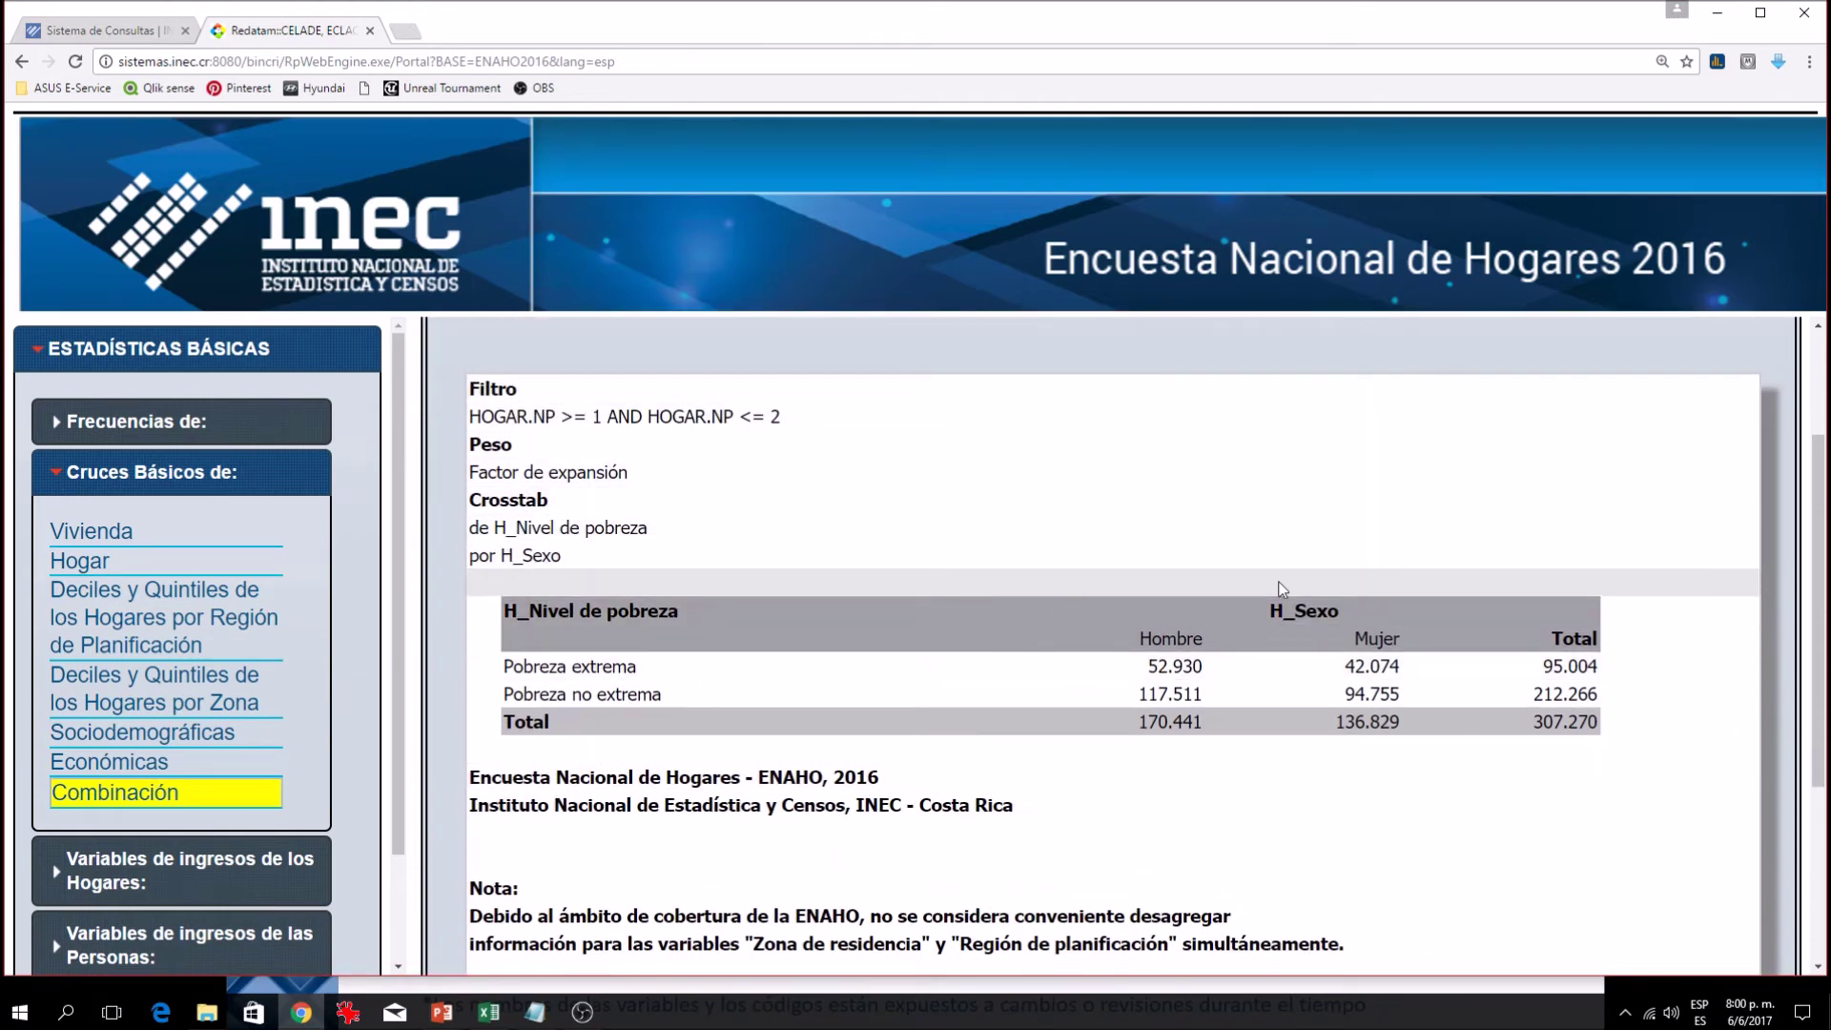
pyautogui.click(21, 63)
pyautogui.click(51, 61)
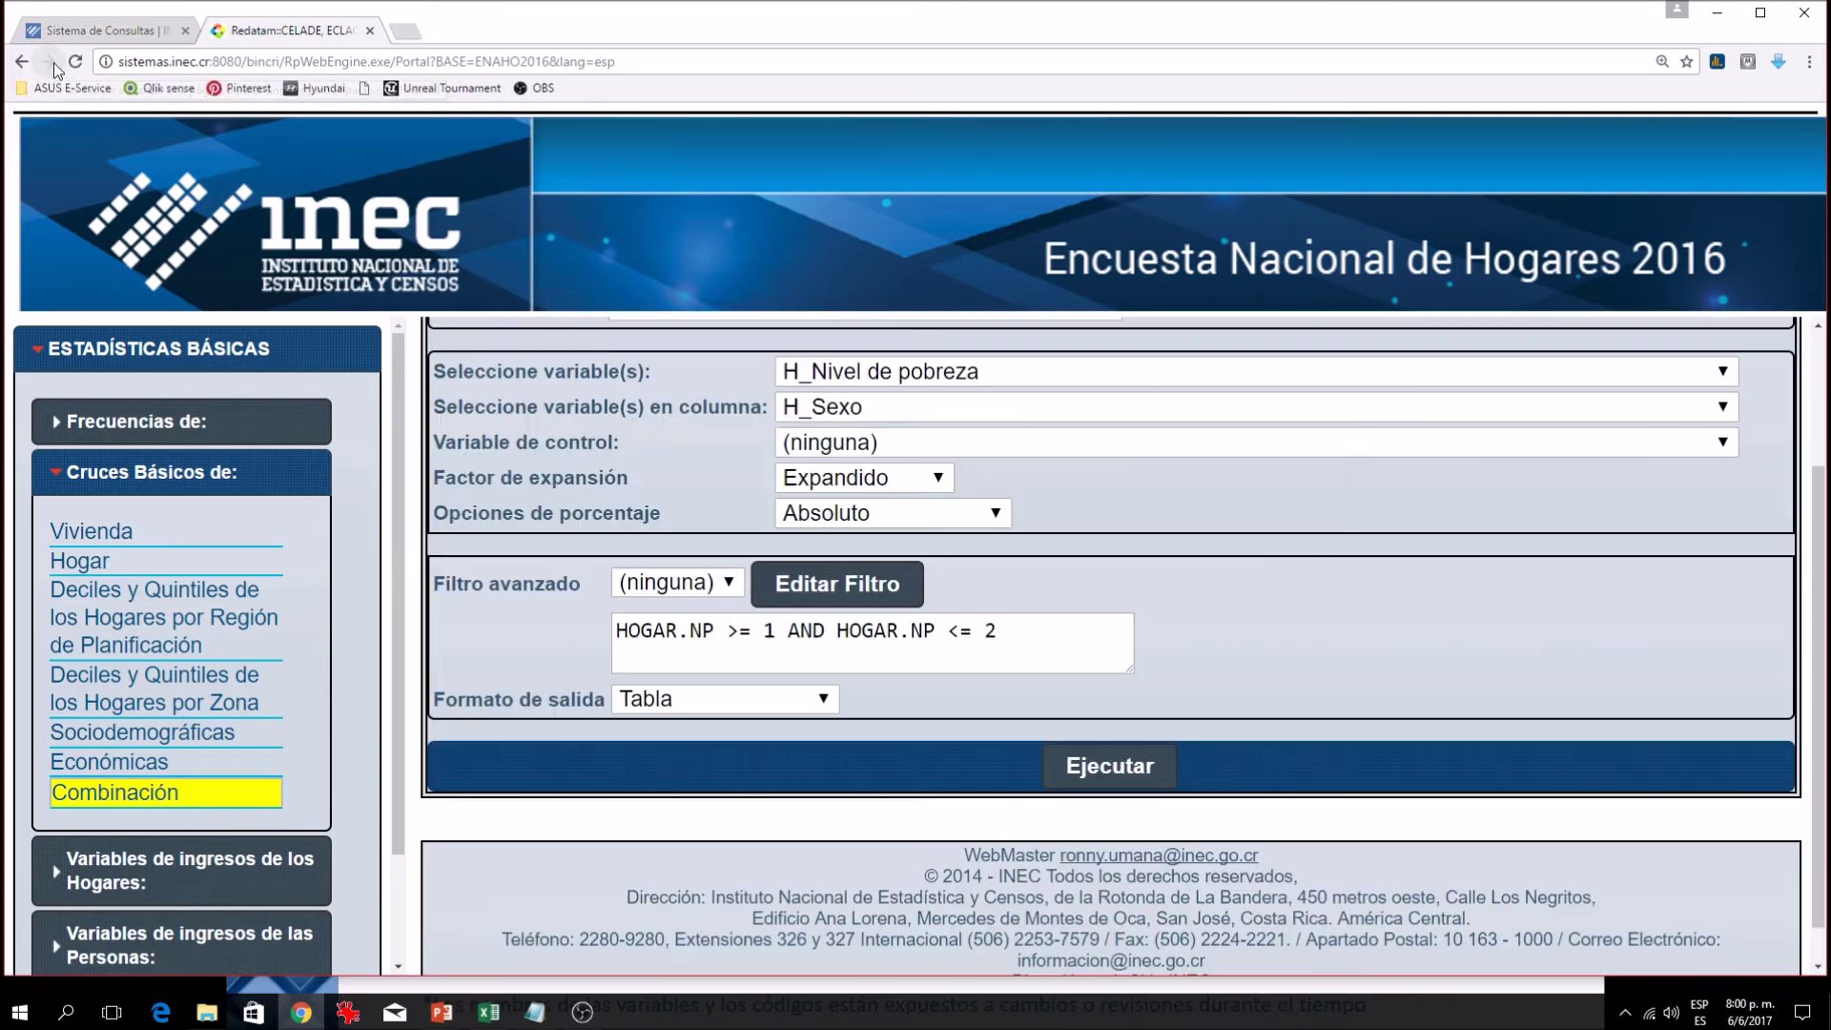
pyautogui.scroll(1, 1230, 593)
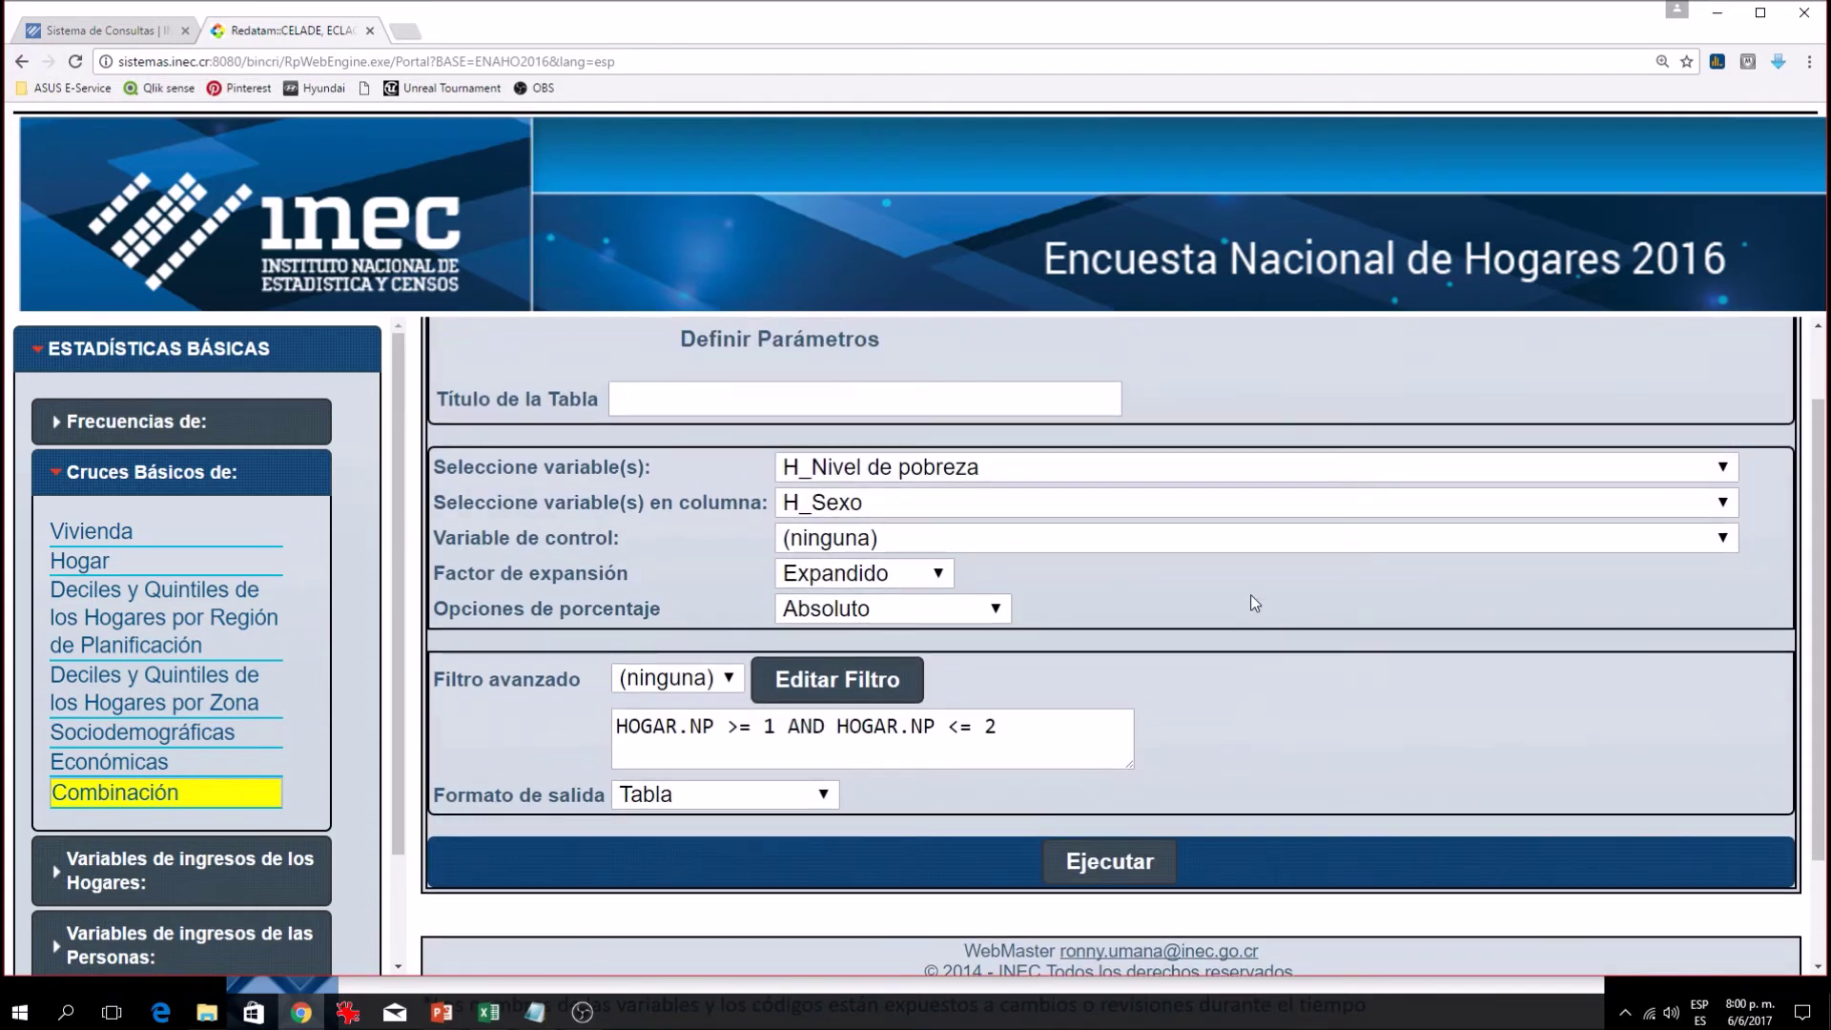
pyautogui.scroll(1, 1251, 595)
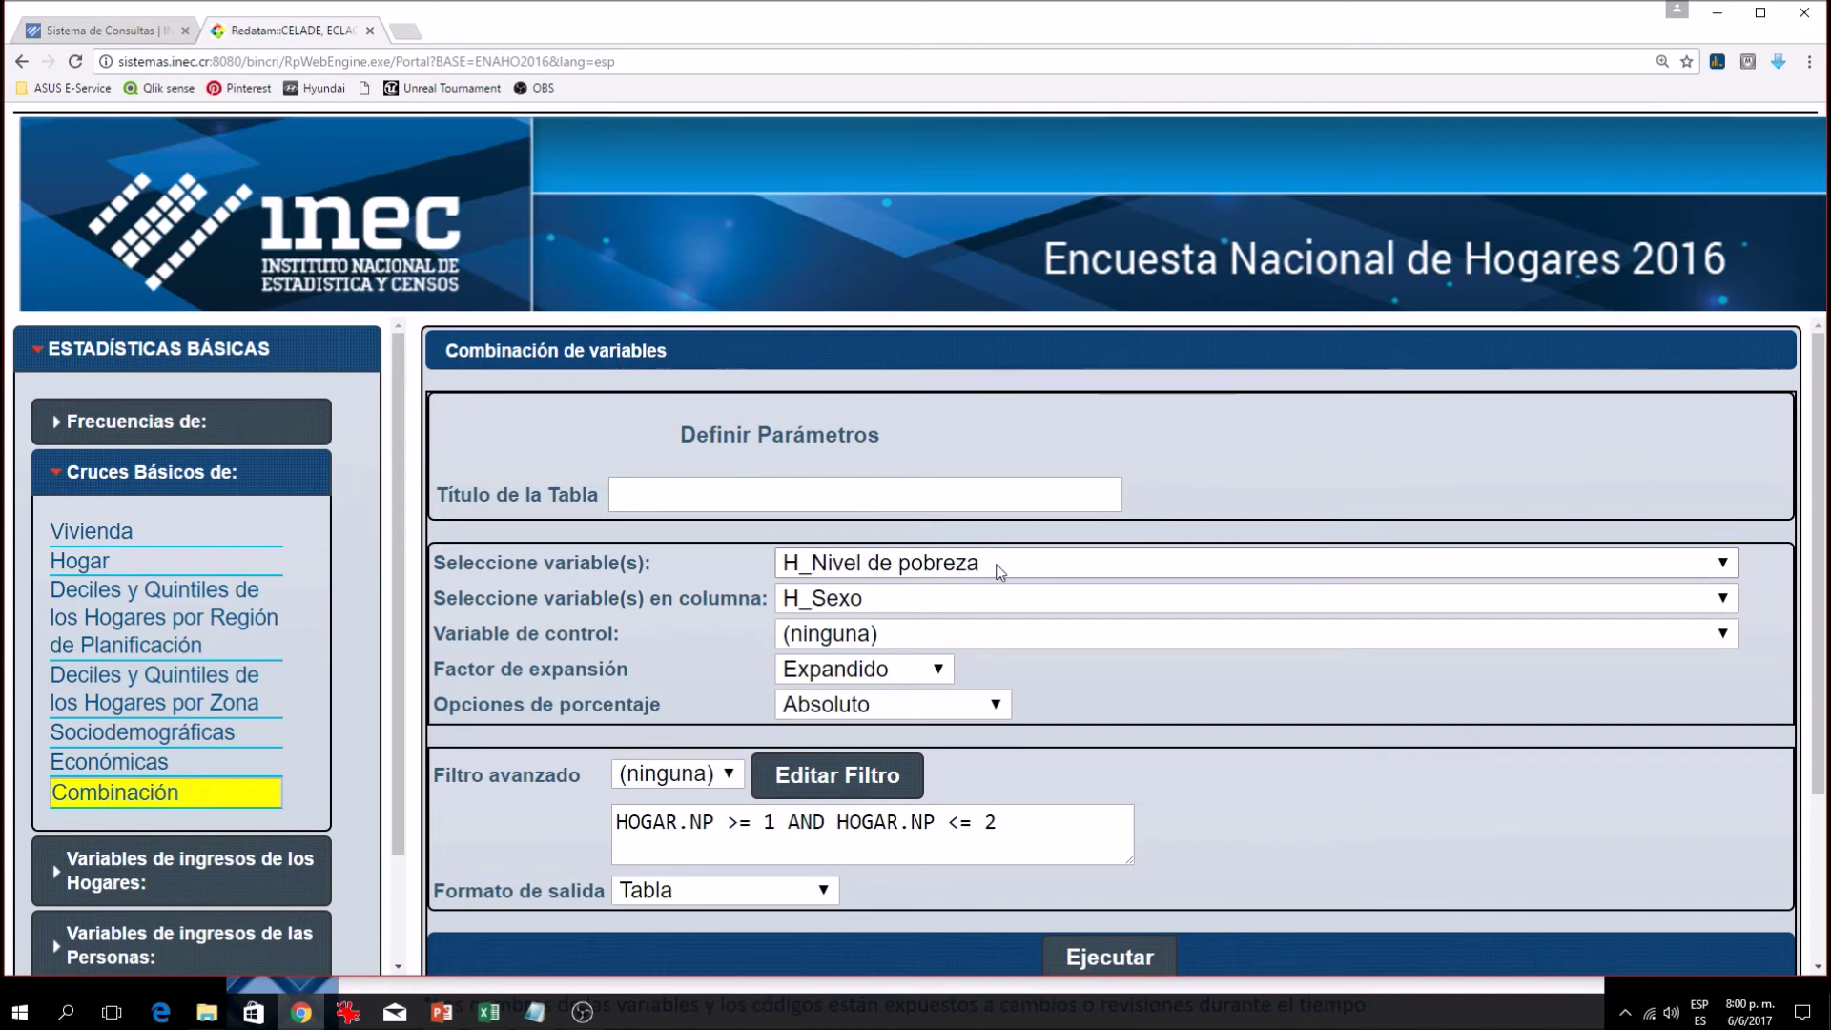
# Set the column variable of the cross table to A4_Sexo
pyautogui.click(801, 612)
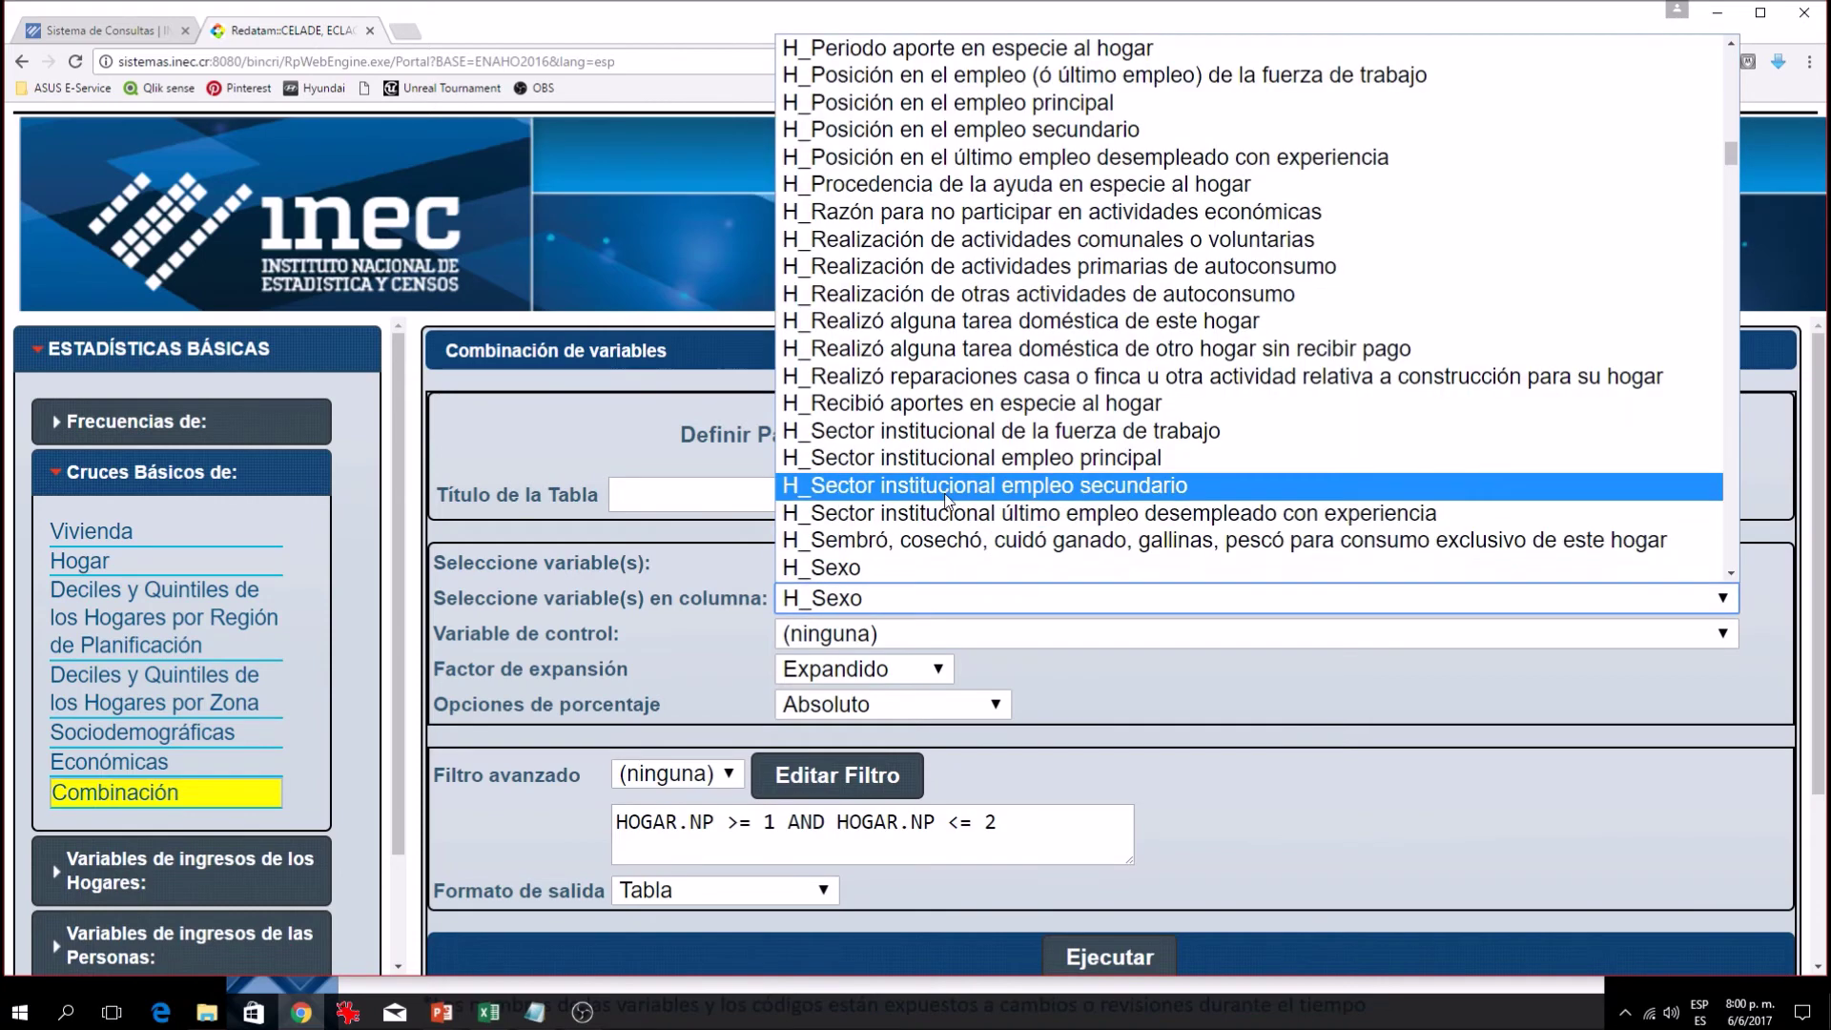
pyautogui.scroll(-6, 944, 497)
pyautogui.scroll(-10, 949, 496)
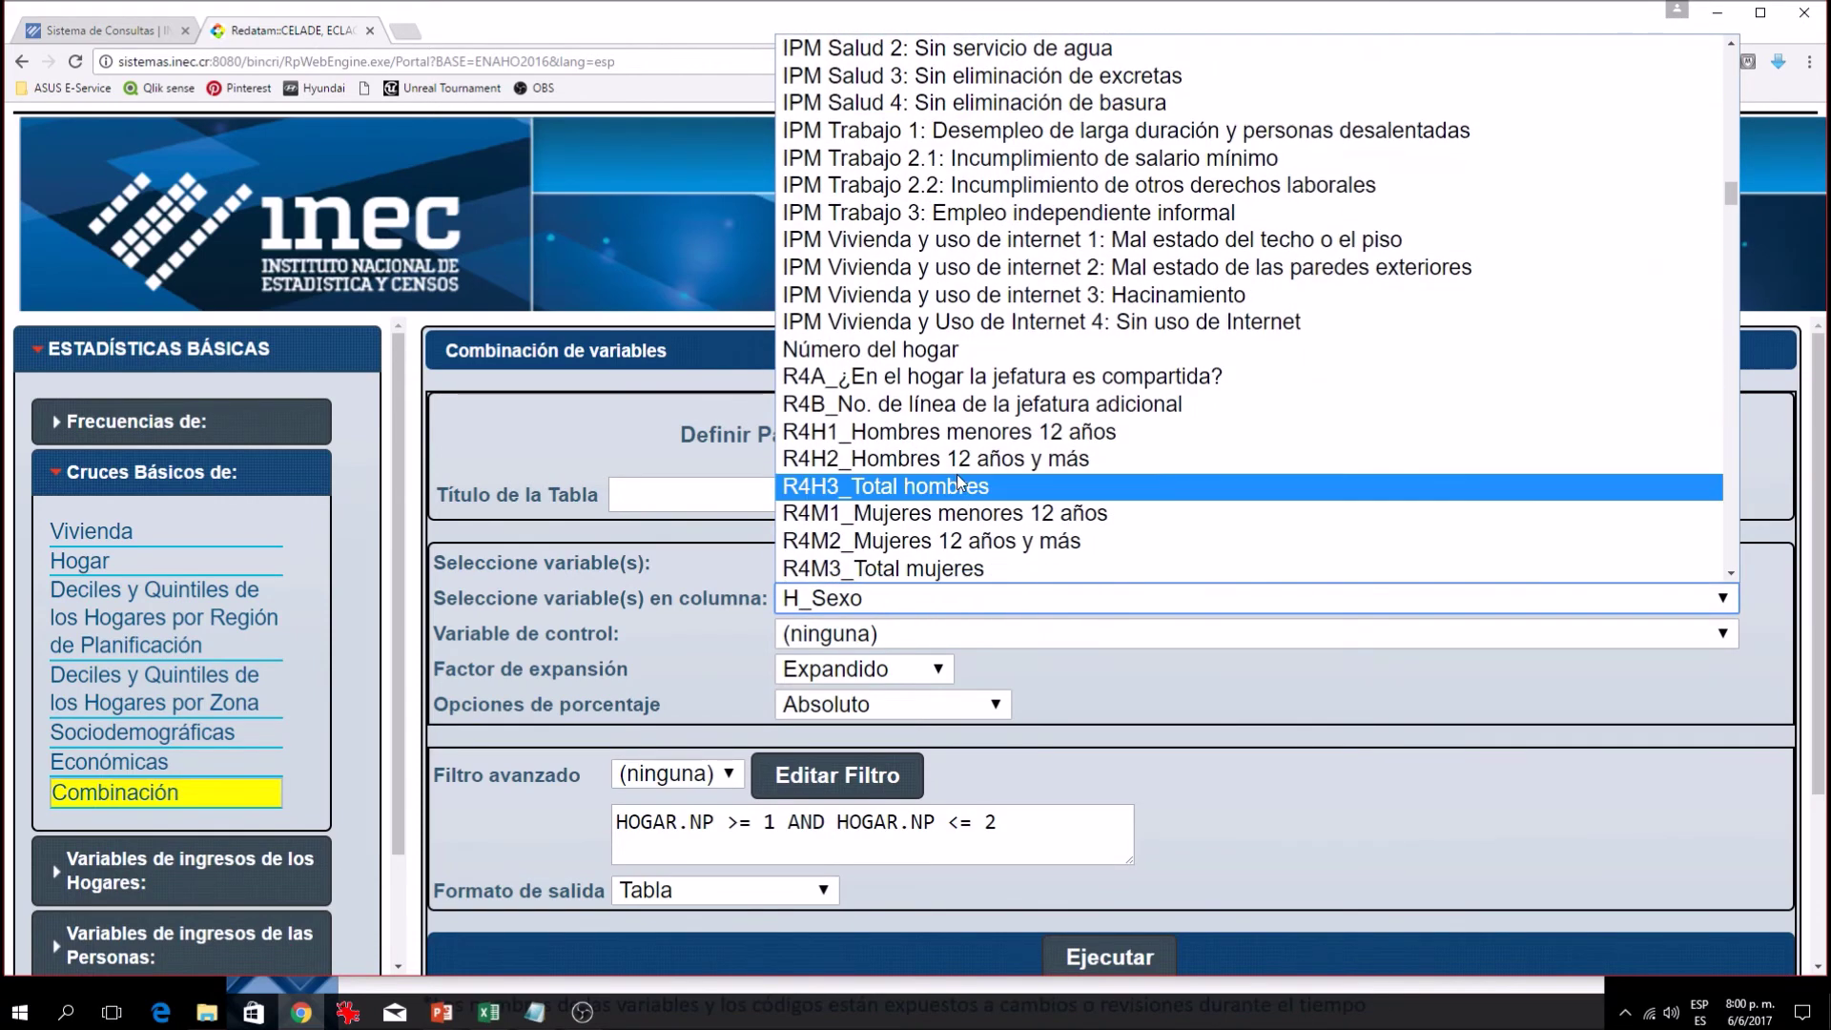
pyautogui.scroll(-2, 958, 484)
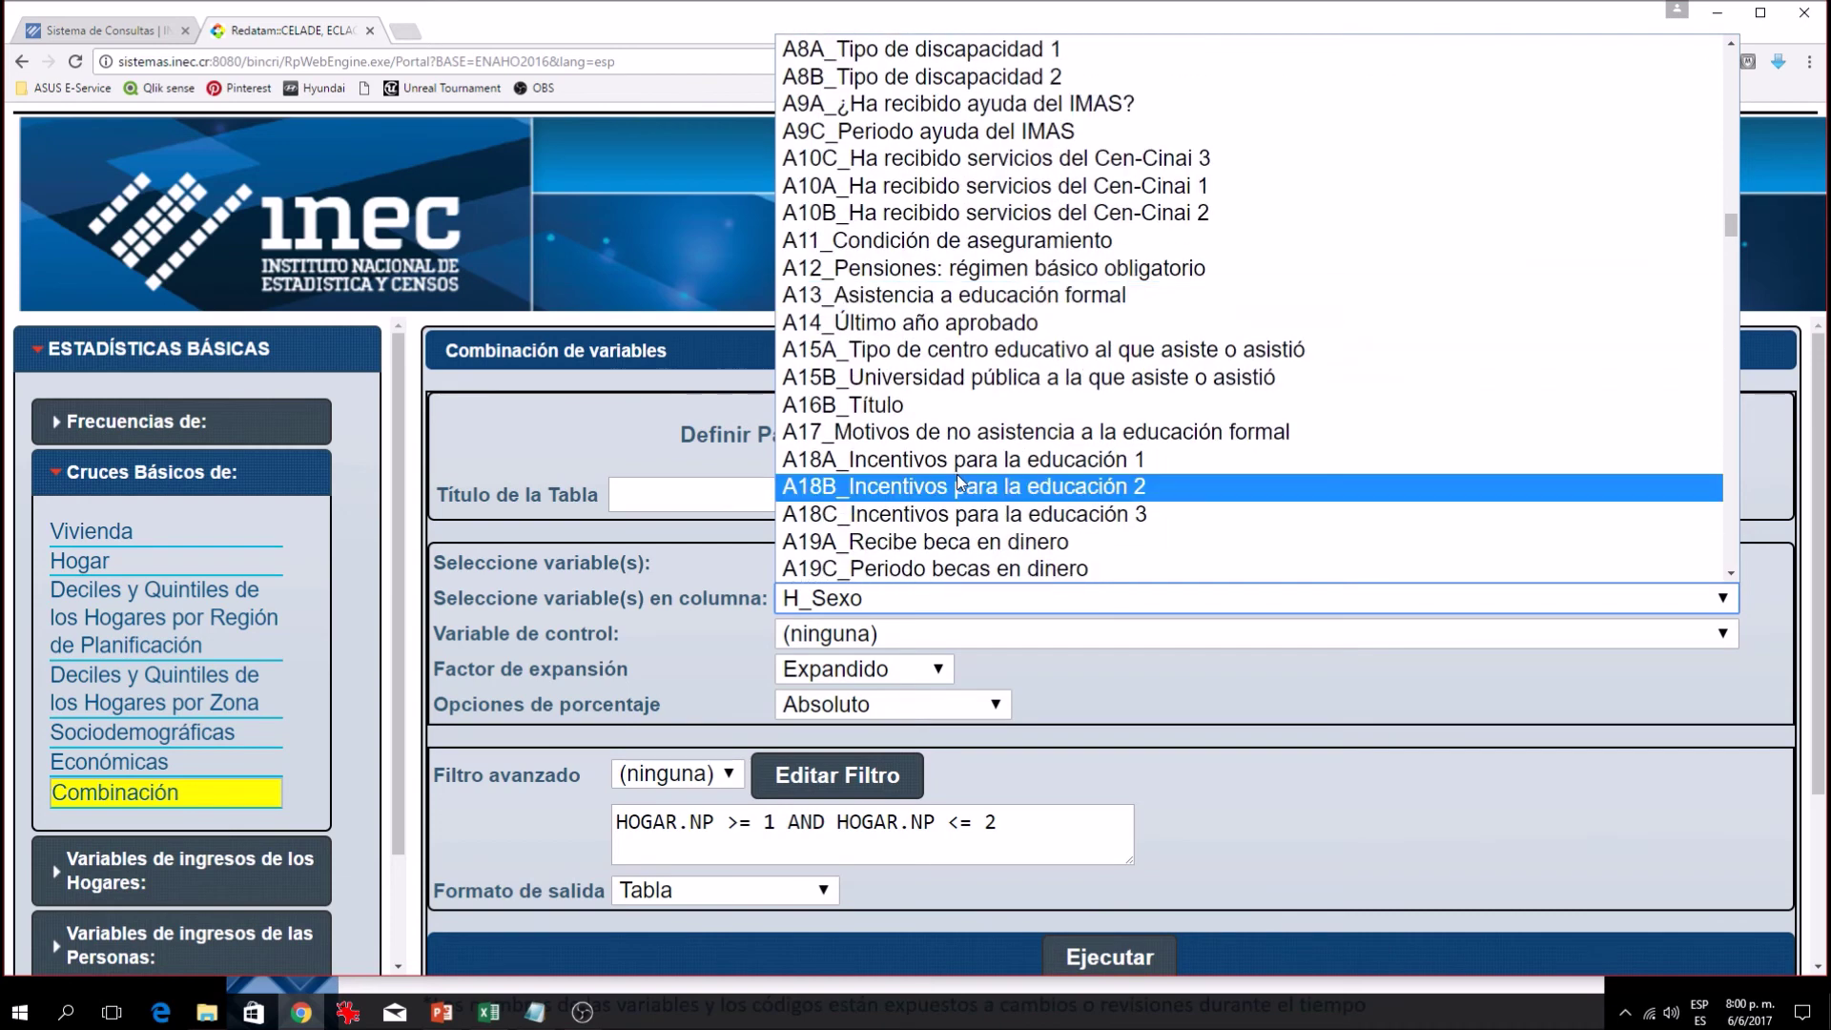
pyautogui.scroll(2, 958, 483)
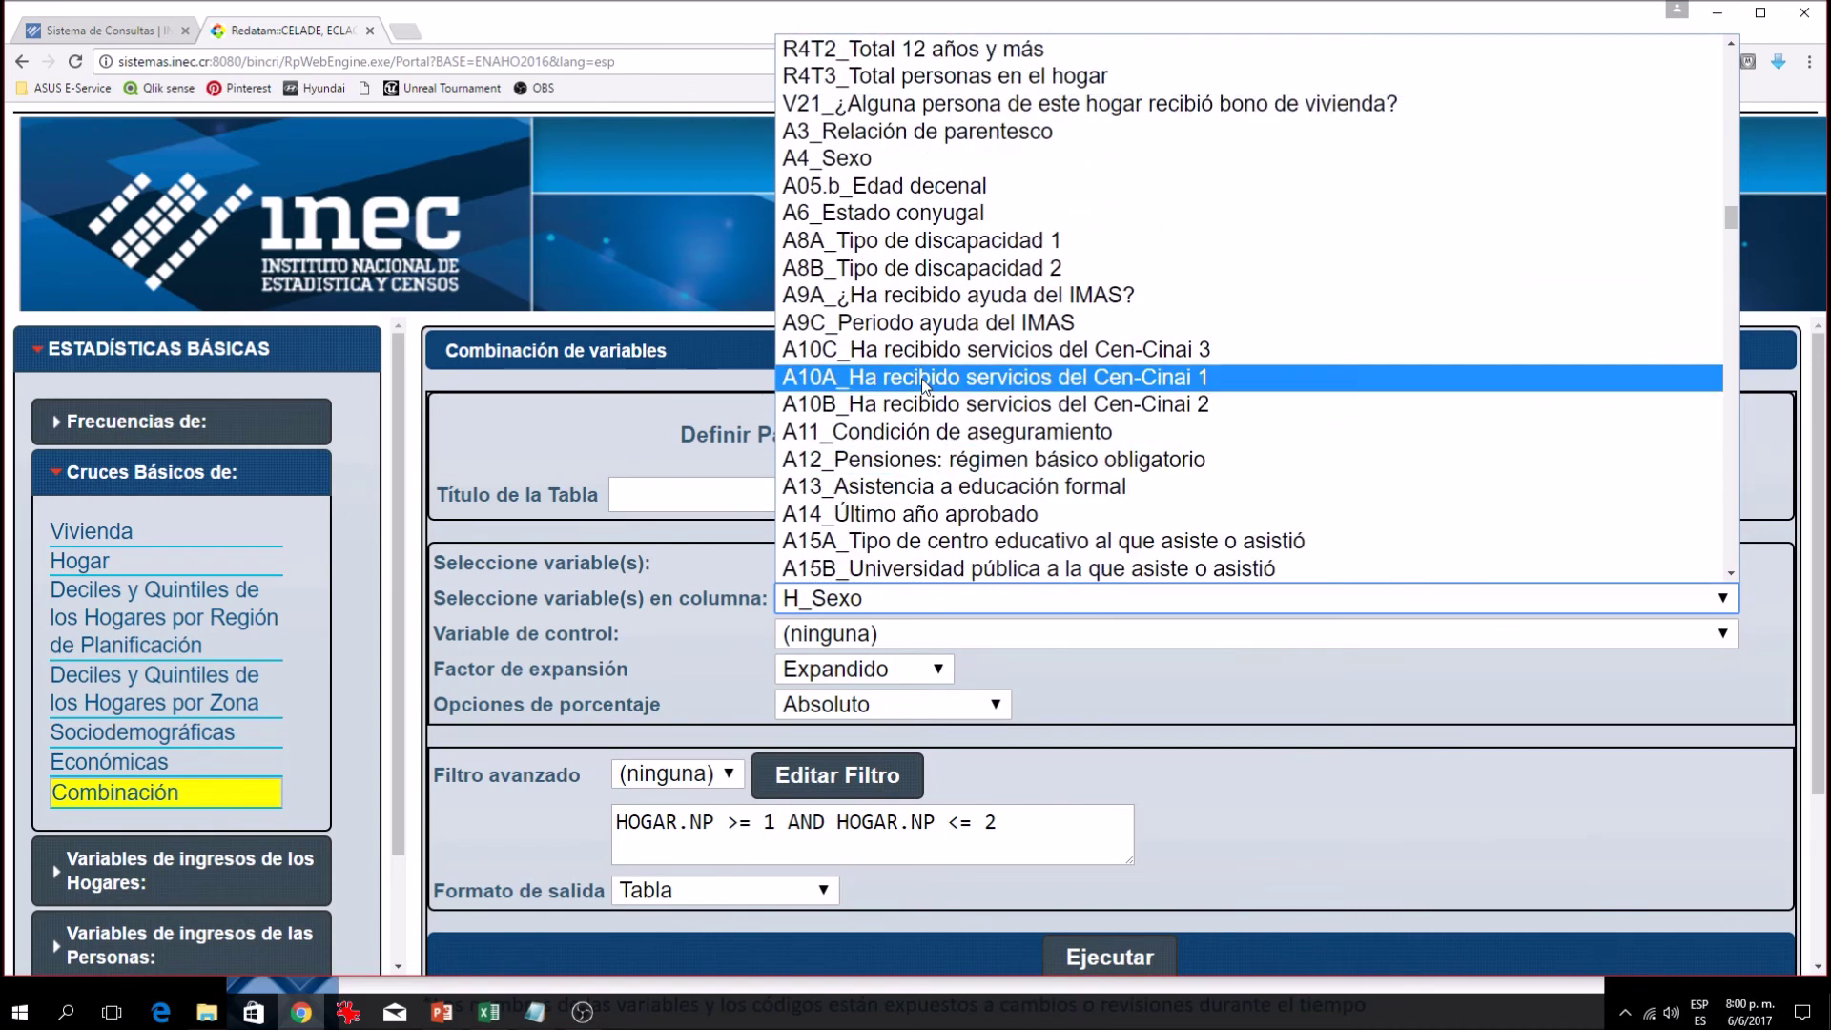
pyautogui.click(812, 158)
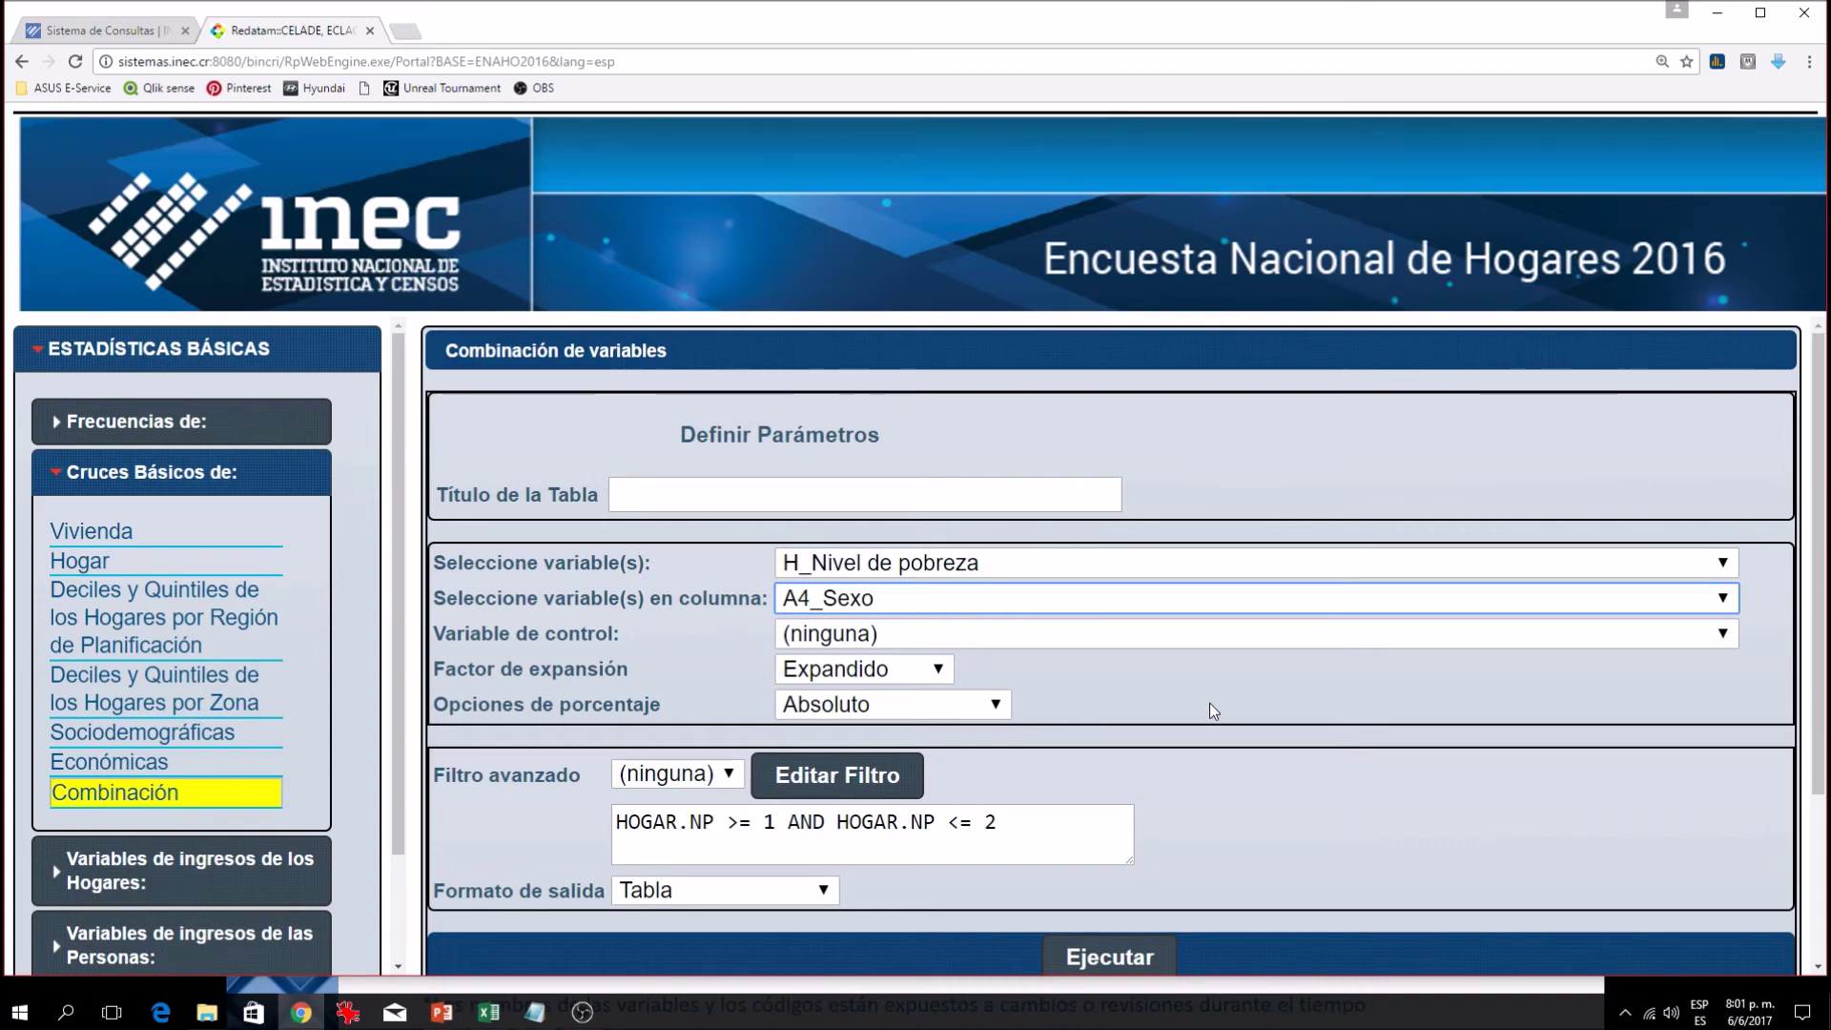
# Copy the whole advanced filter expression HOGAR.NP >= 1 AND HOGAR.NP <= 2 from the query form
pyautogui.scroll(-1, 1245, 815)
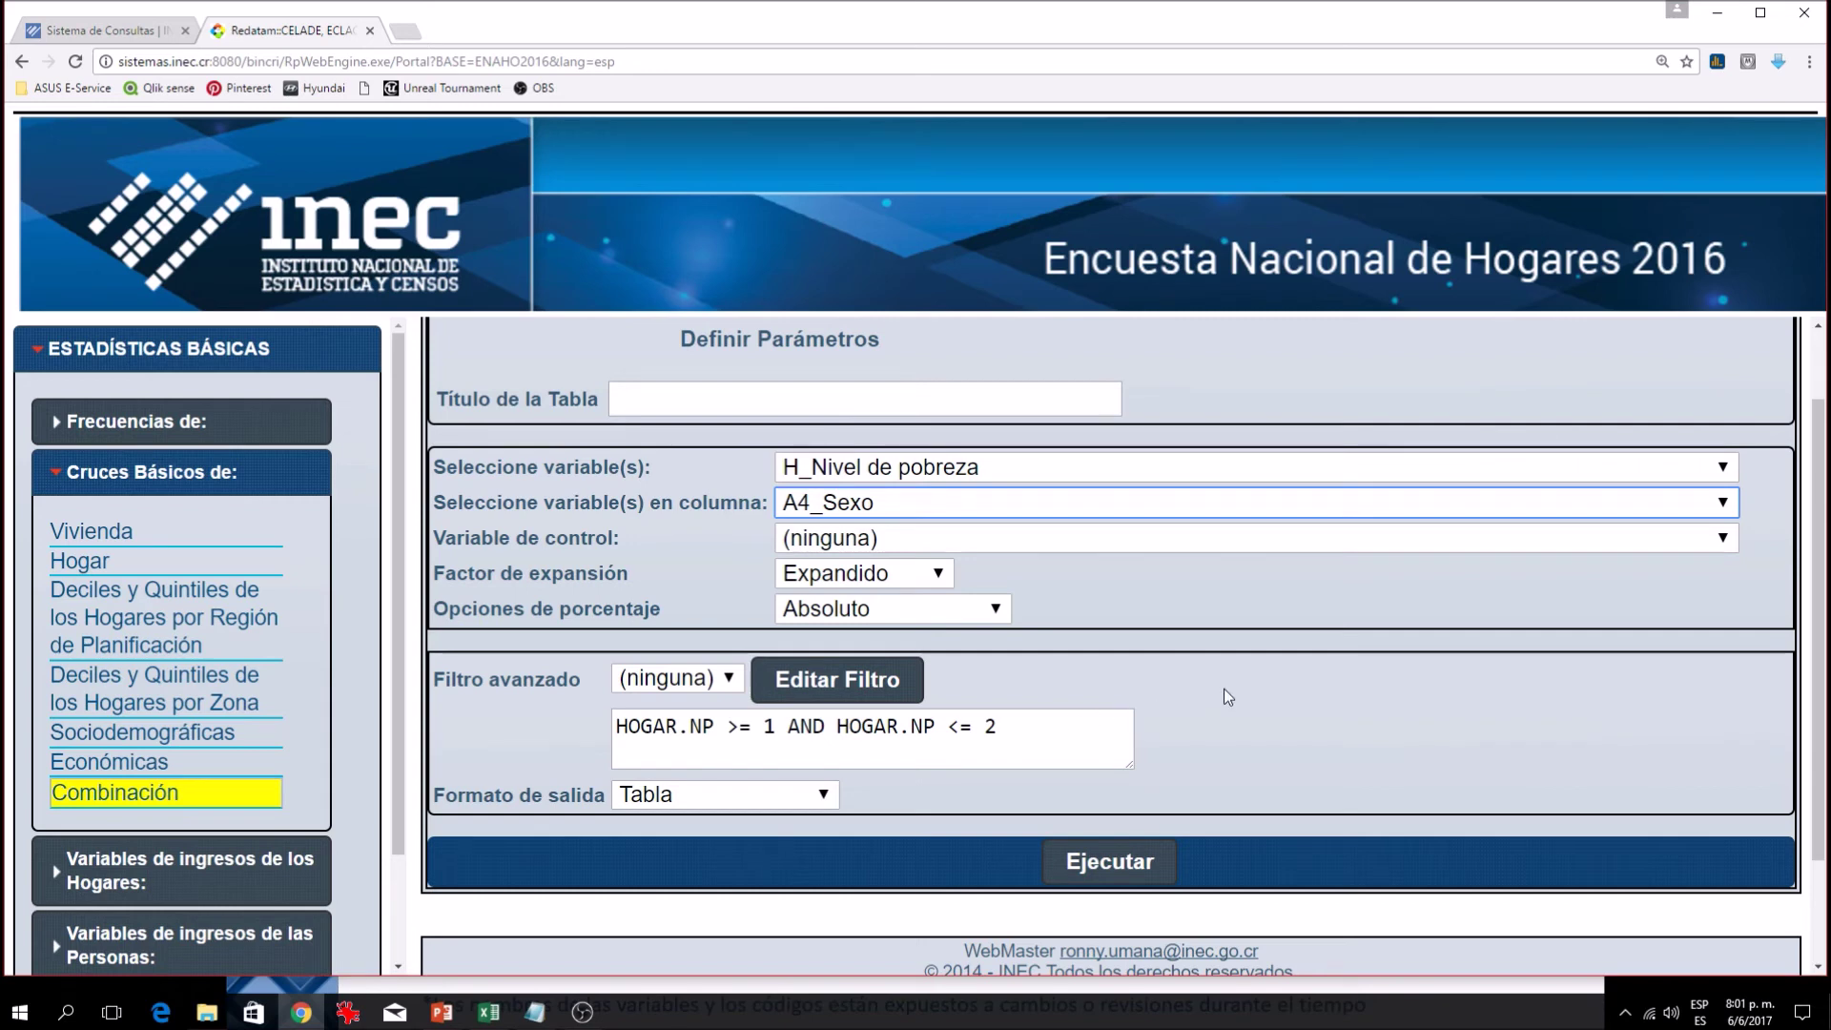
pyautogui.click(1013, 736)
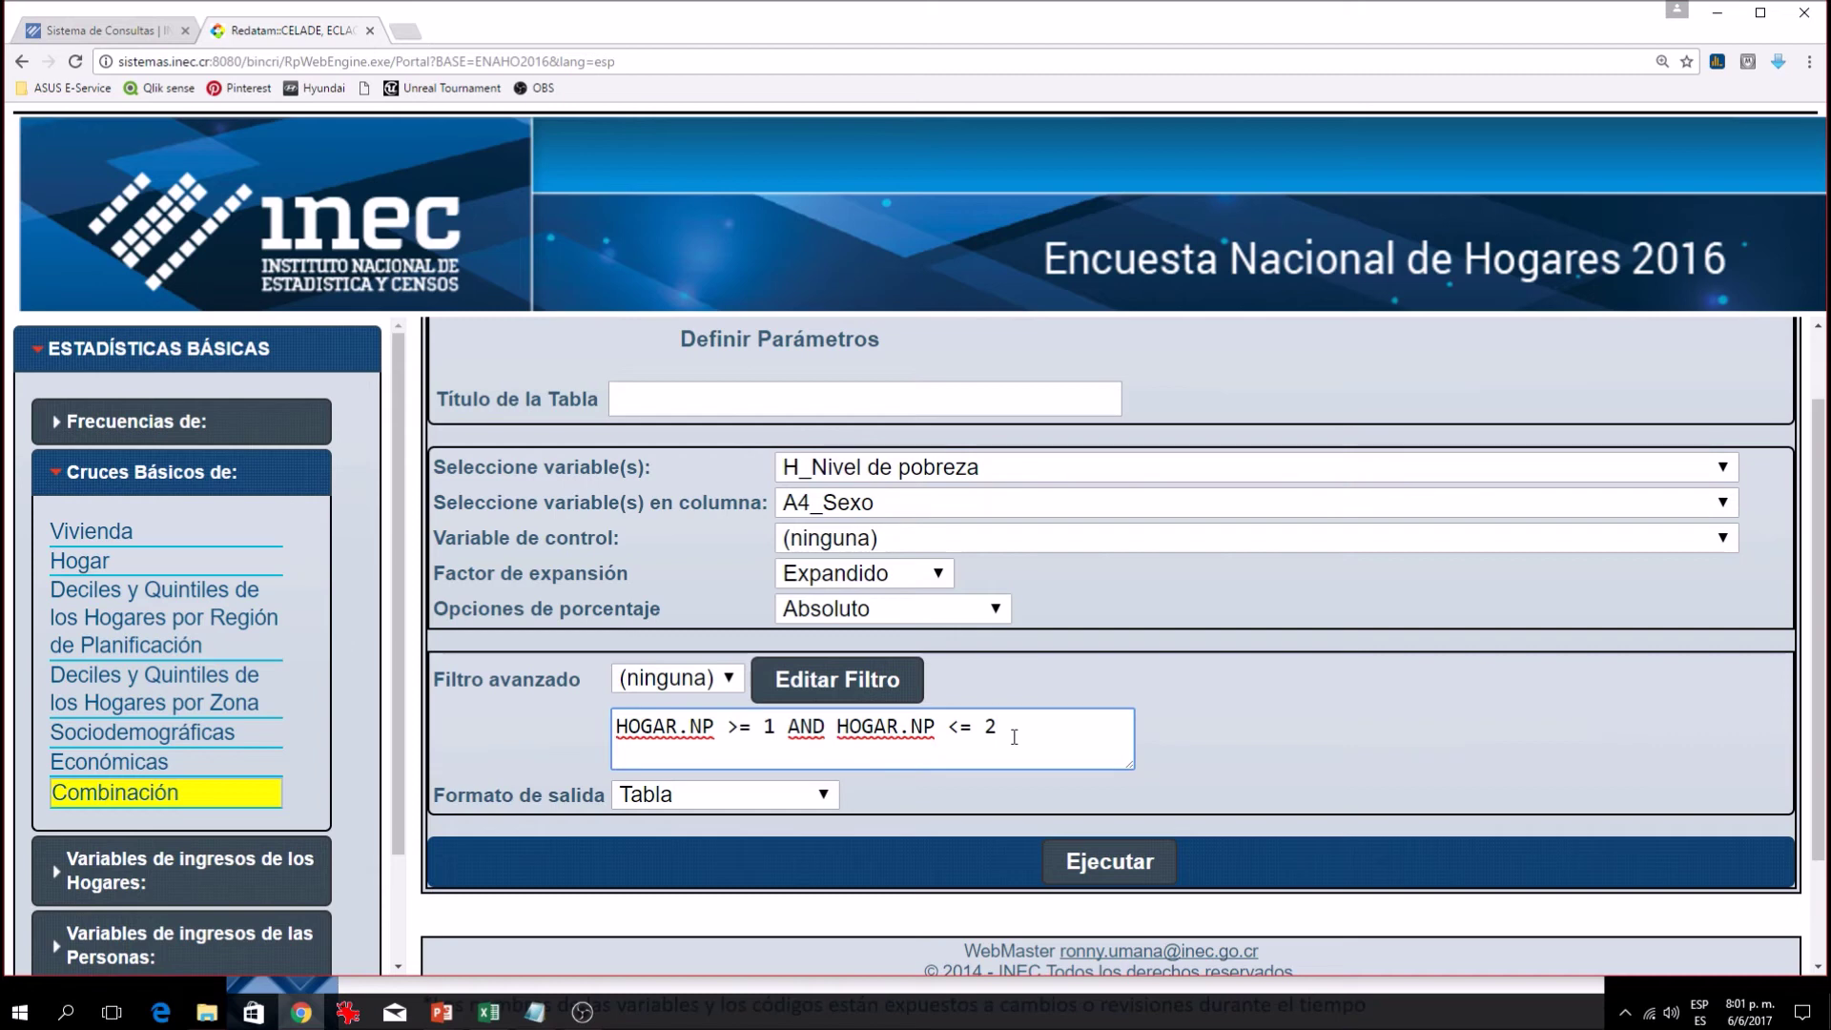
pyautogui.moveTo(1014, 736); pyautogui.dragTo(607, 720)
pyautogui.rightClick(679, 727)
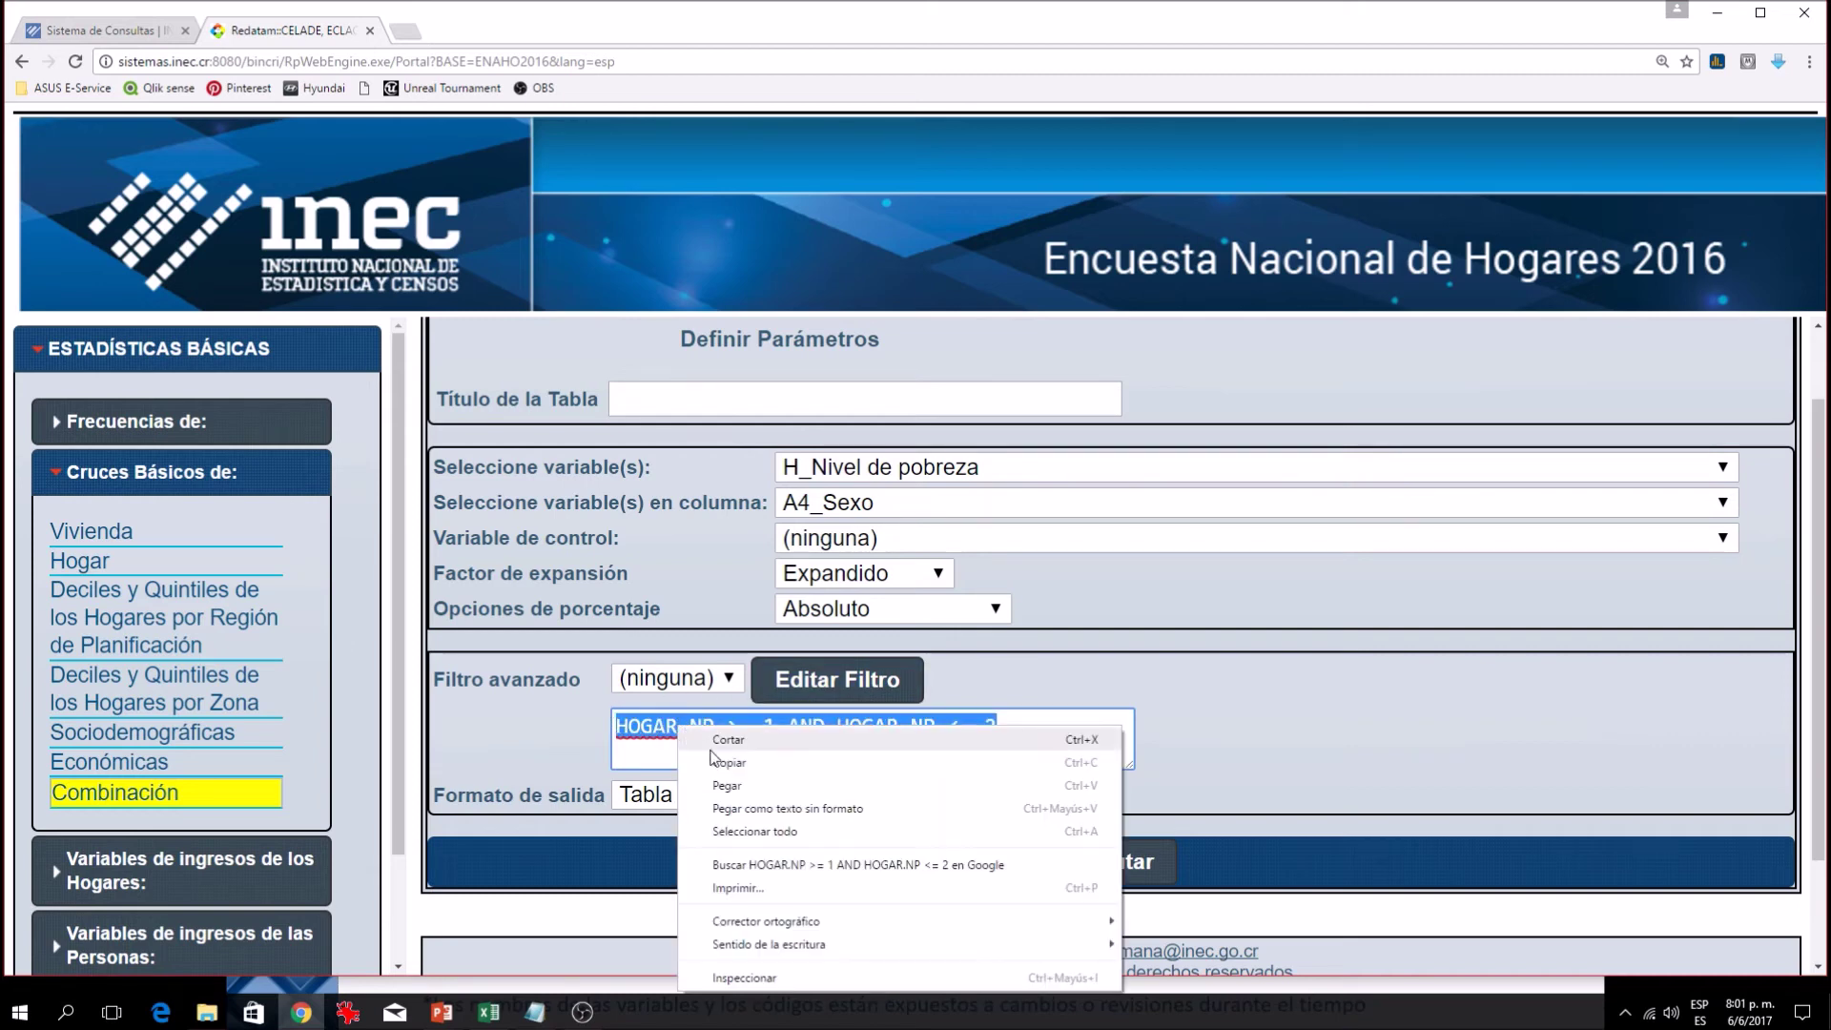
pyautogui.click(734, 776)
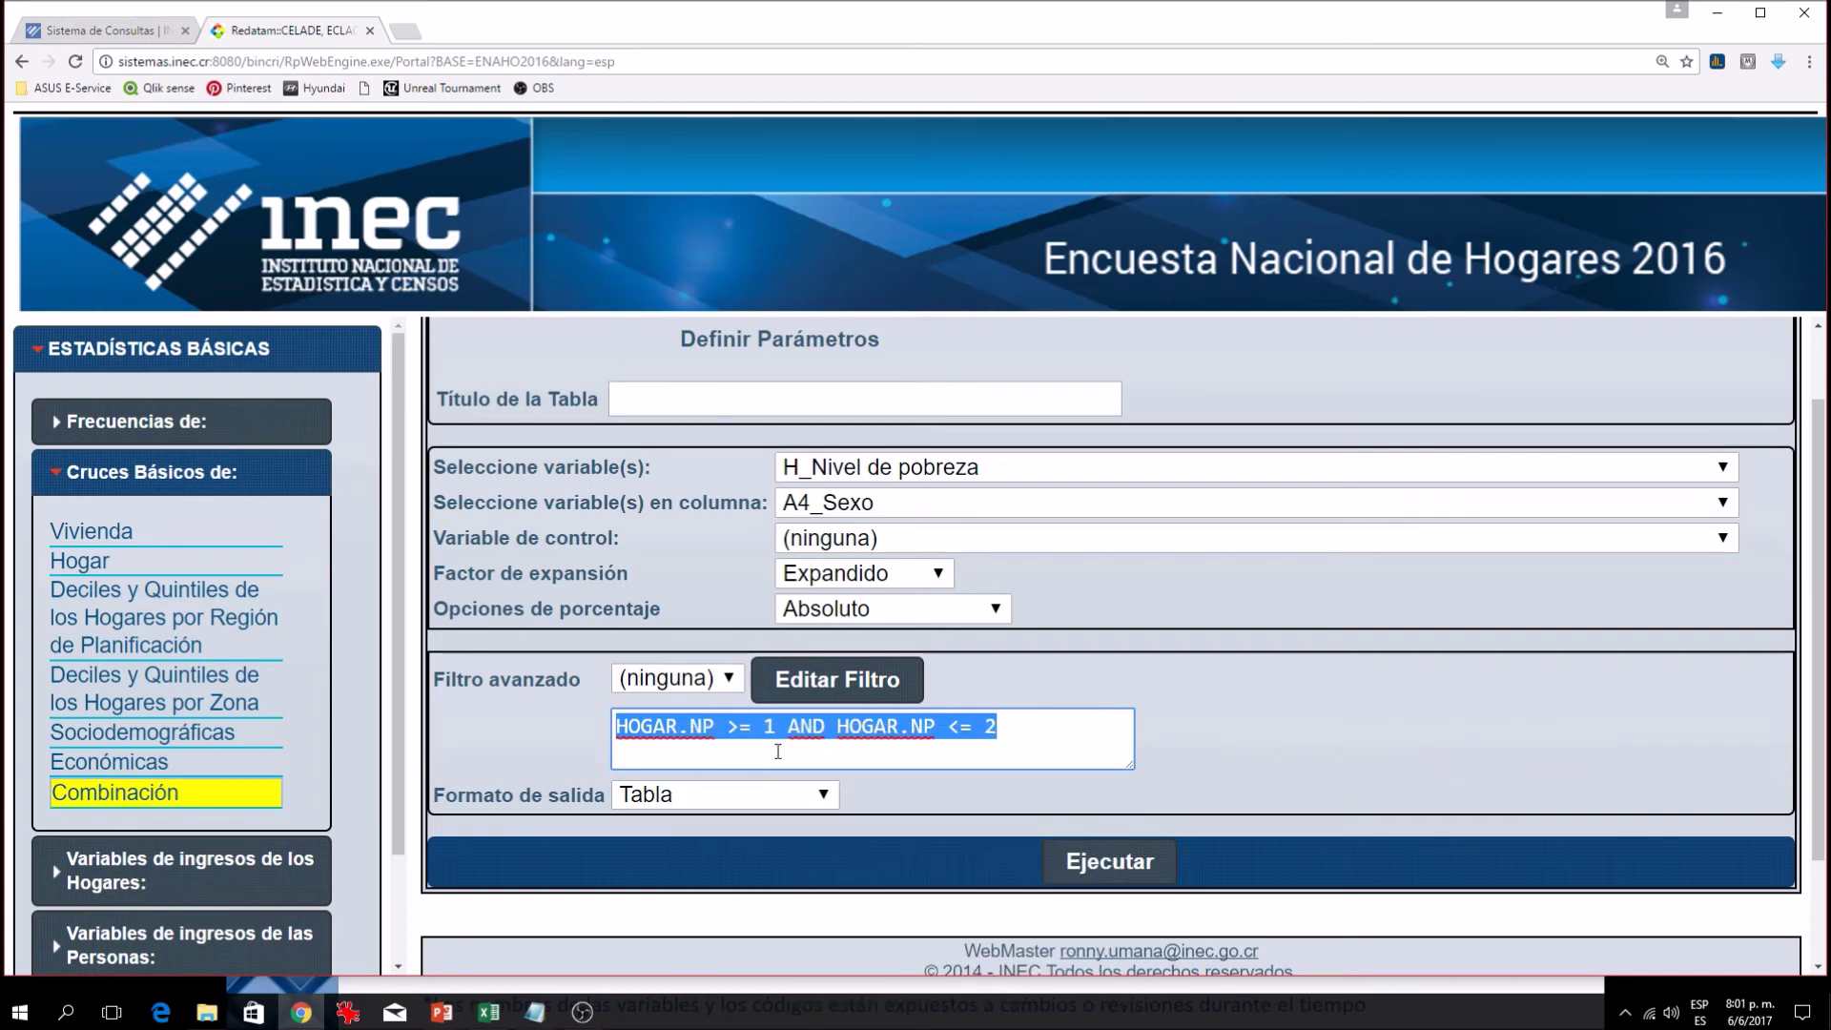
pyautogui.click(1068, 693)
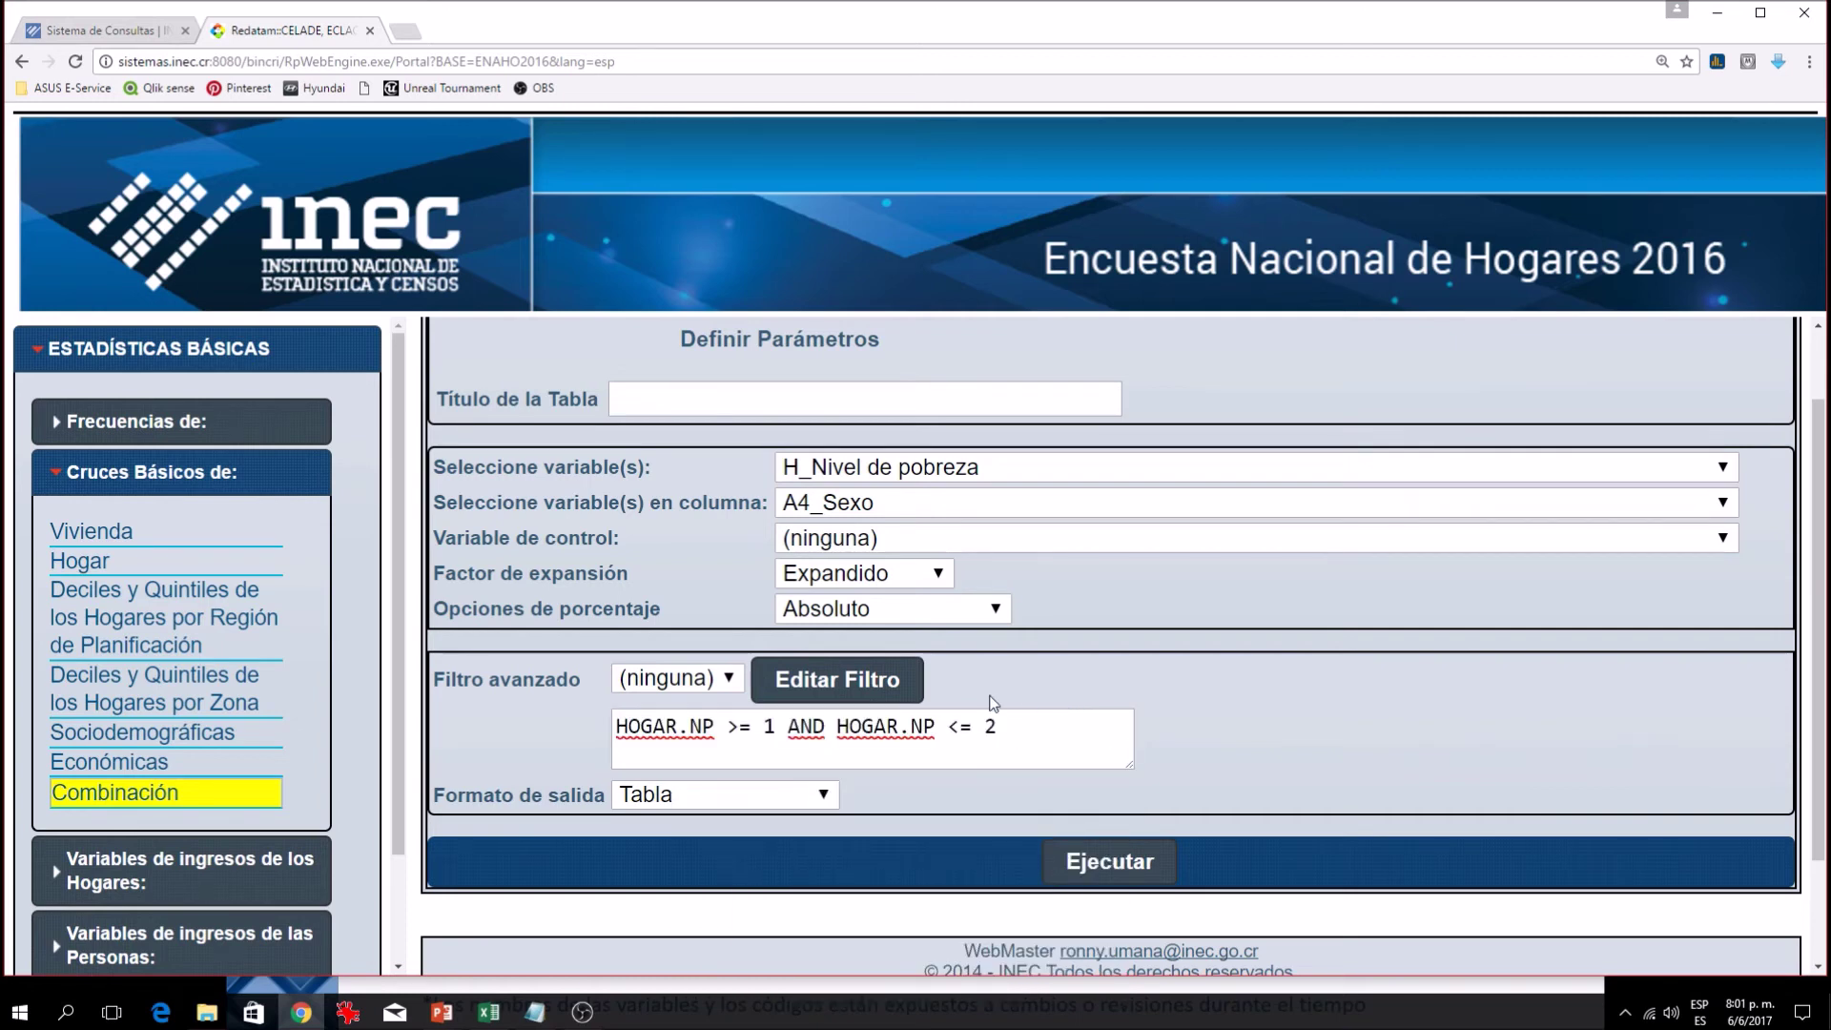
# Open the filter expression builder in an enlarged window and paste the copied expression HOGAR.NP >= 1 AND HOGAR.NP <= 2 into the filter
pyautogui.click(851, 691)
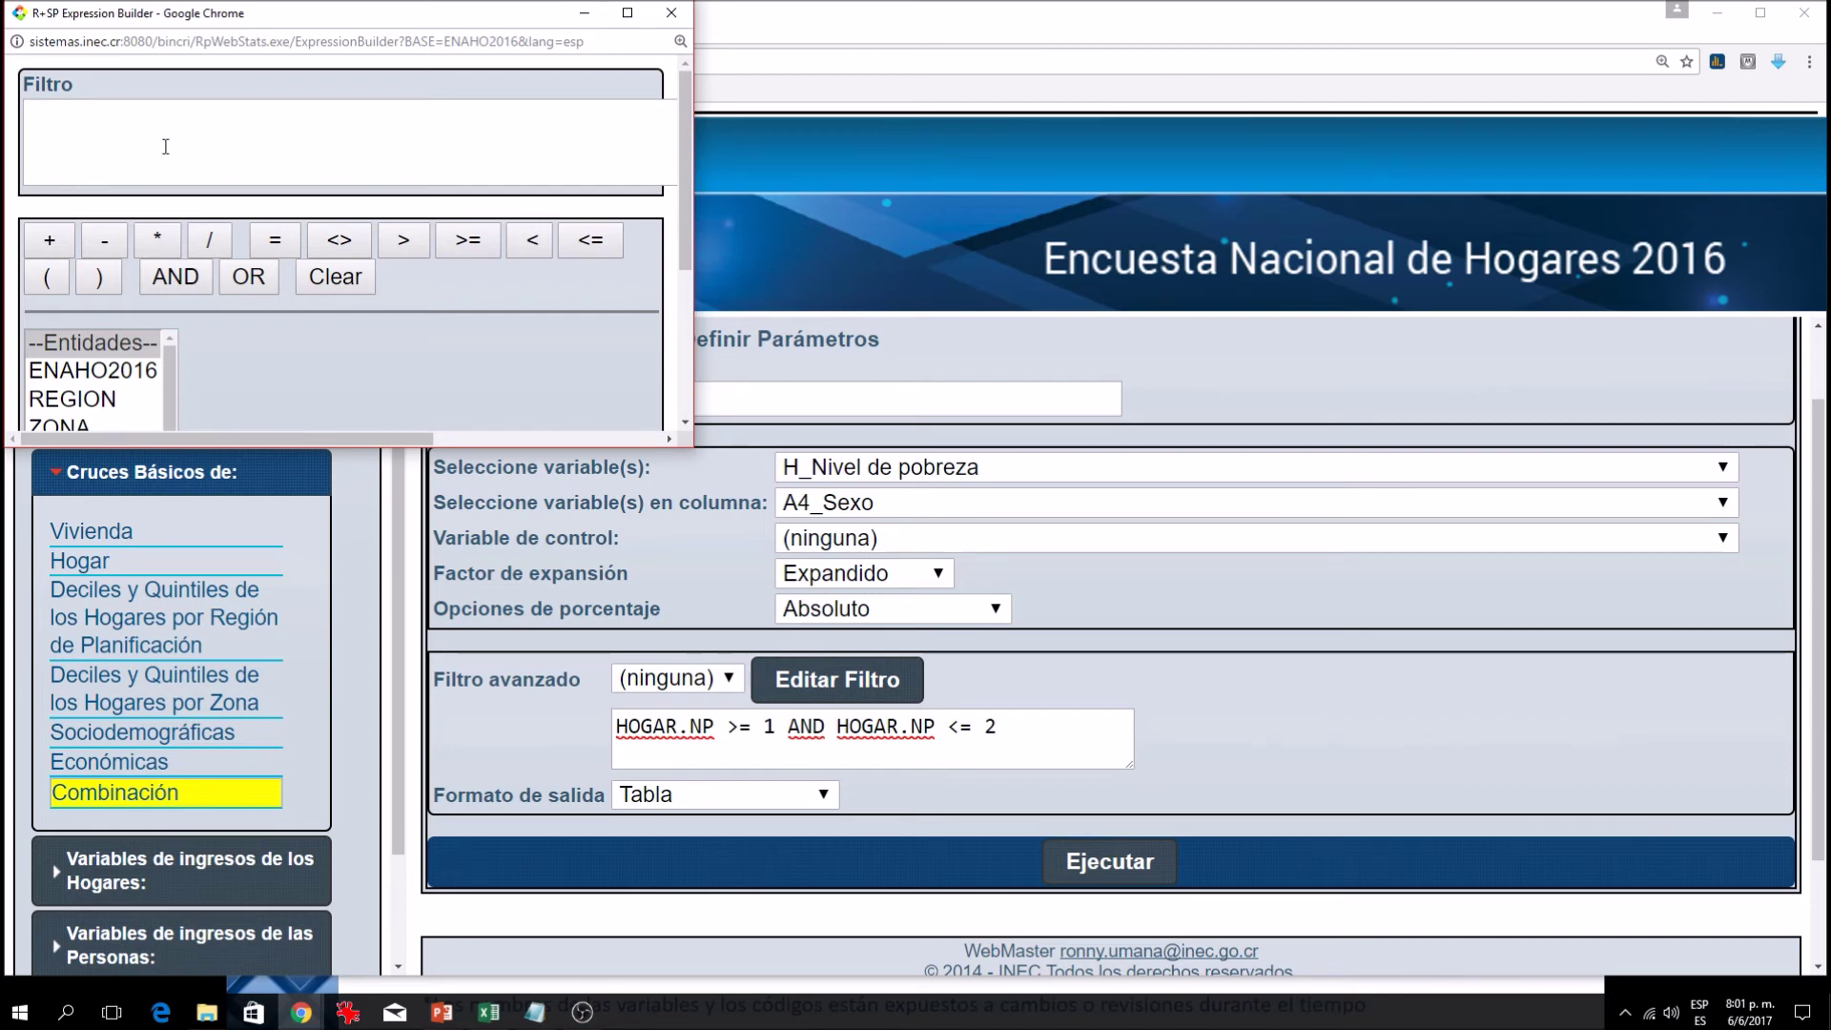
pyautogui.moveTo(687, 445); pyautogui.dragTo(1269, 749)
pyautogui.moveTo(591, 21); pyautogui.dragTo(858, 157)
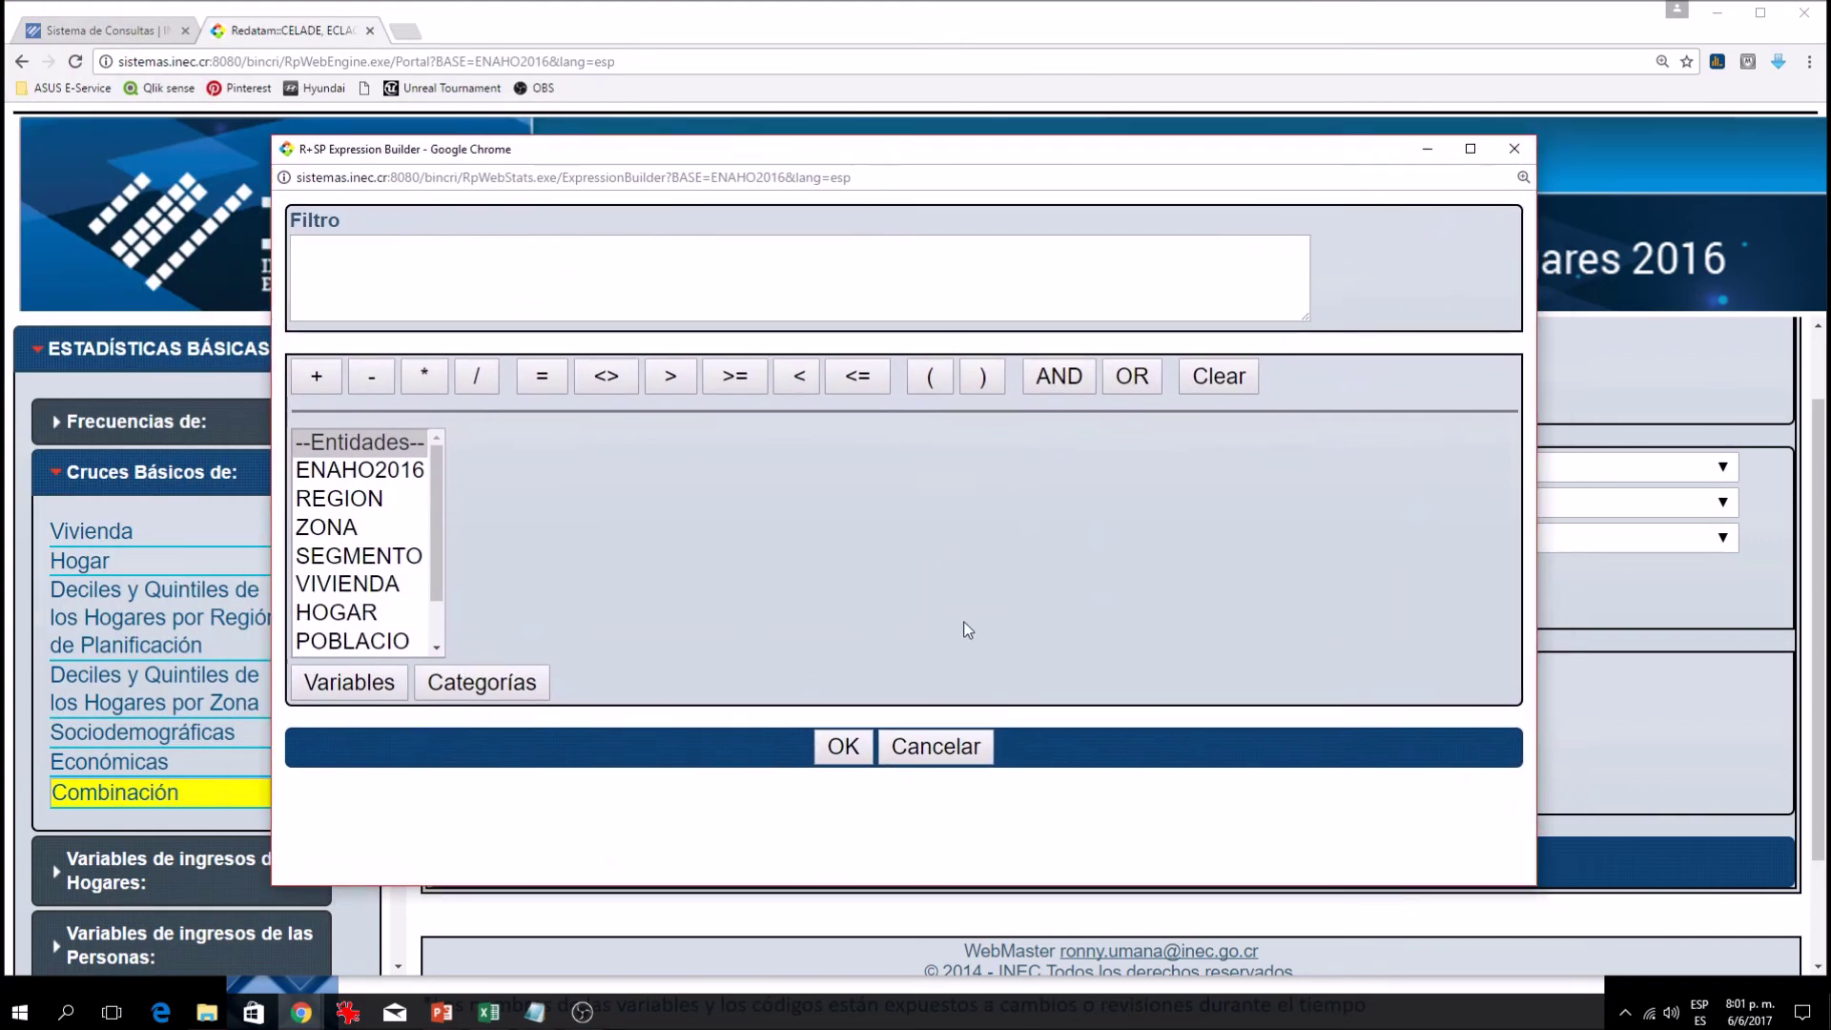
pyautogui.click(381, 267)
pyautogui.rightClick(342, 260)
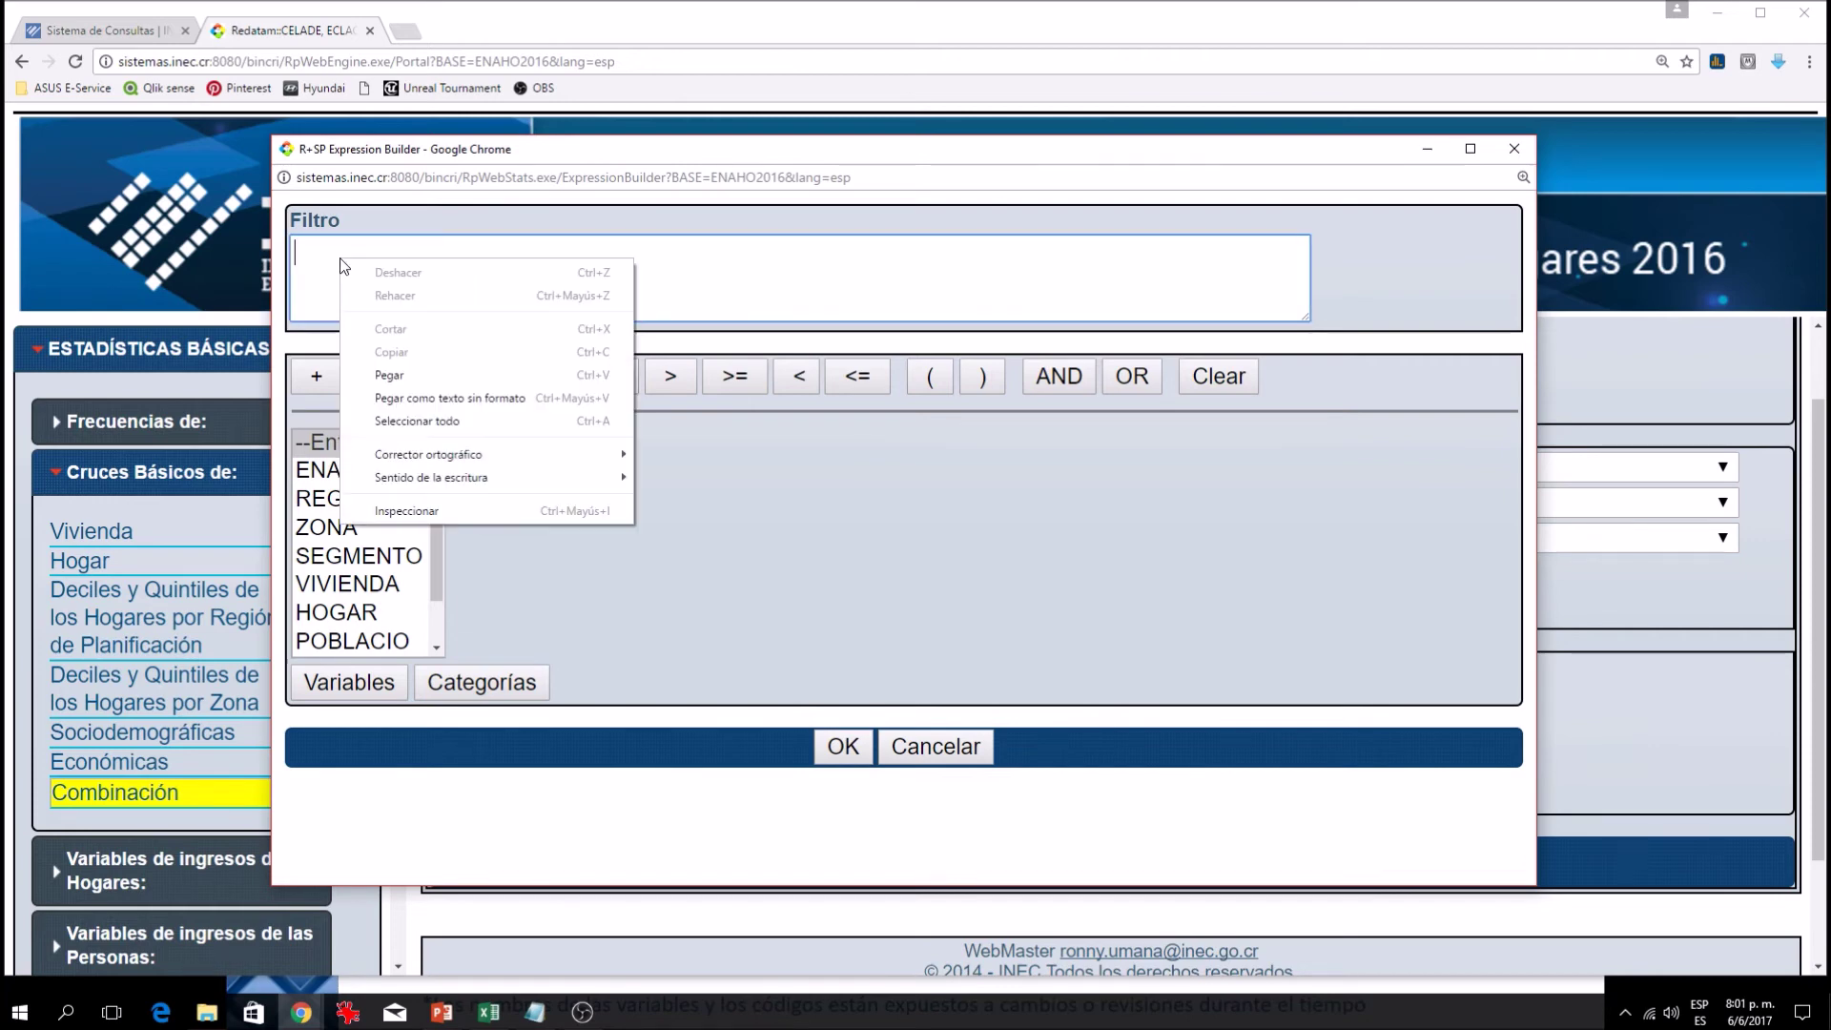
pyautogui.click(397, 376)
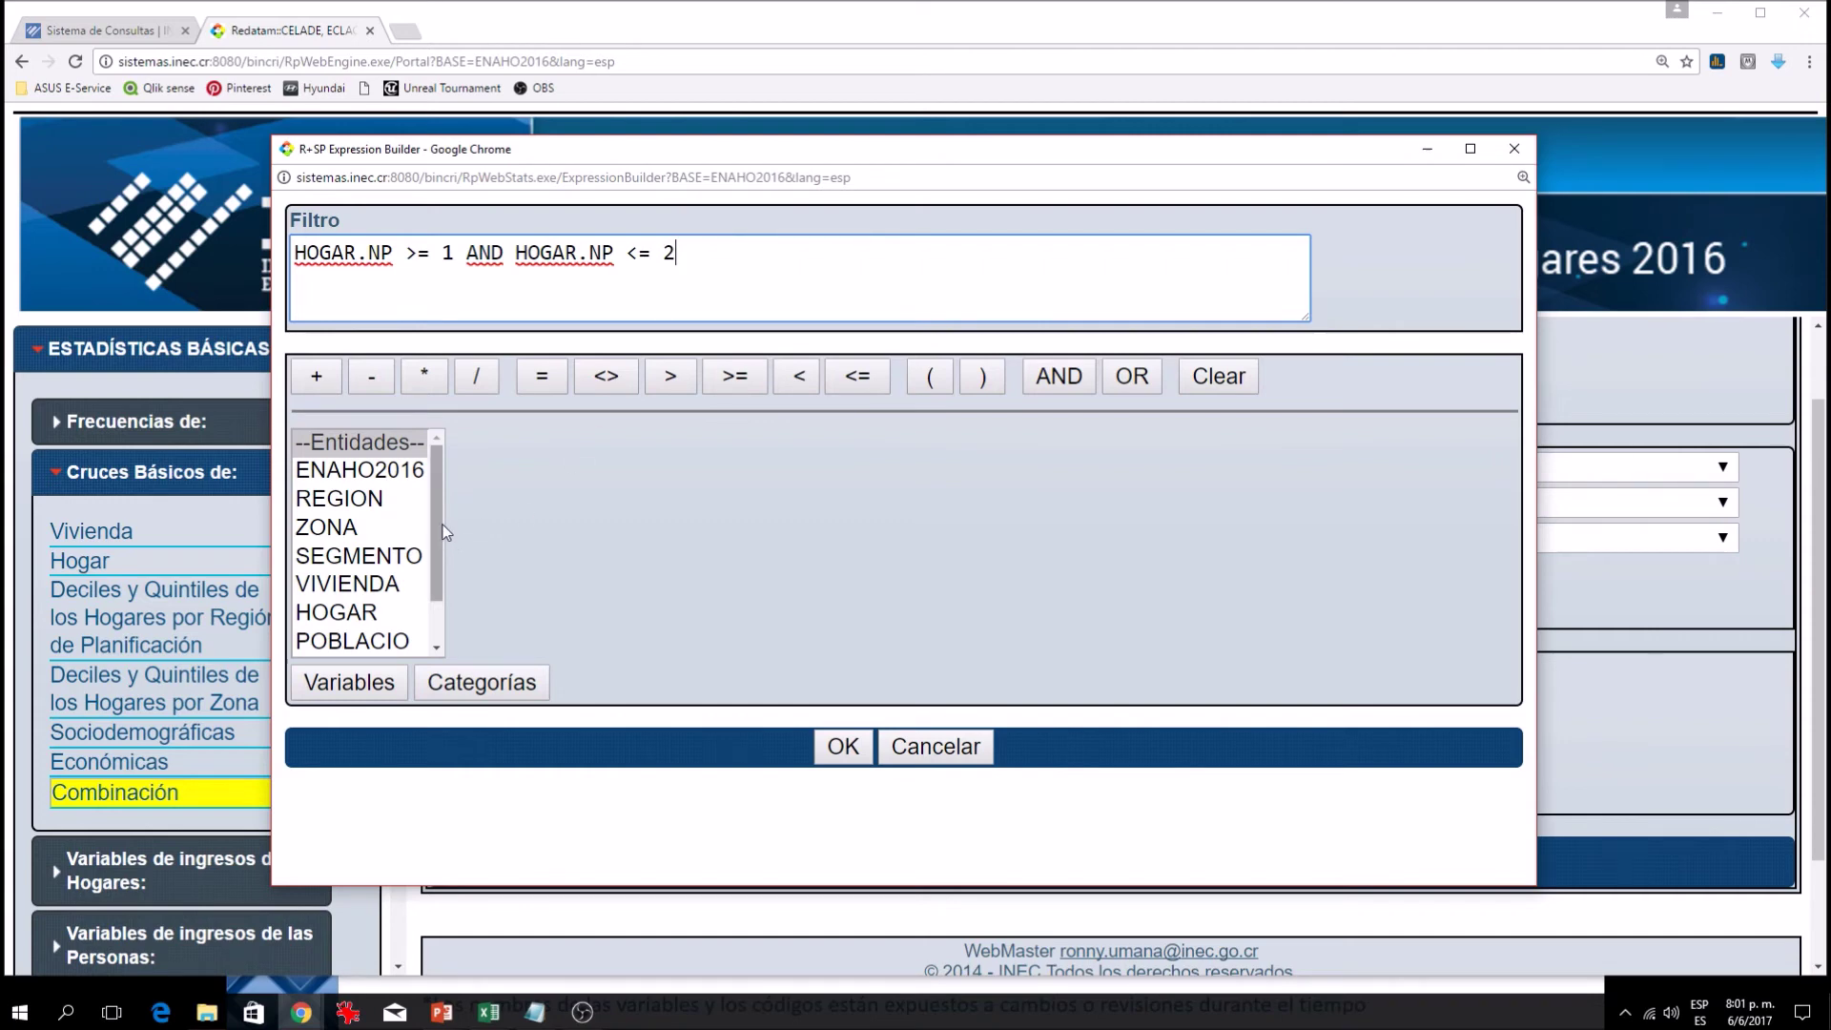
# List the variables of the POBLACIO entity and select A3_Relación de parentesco
pyautogui.moveTo(438, 582); pyautogui.dragTo(467, 593)
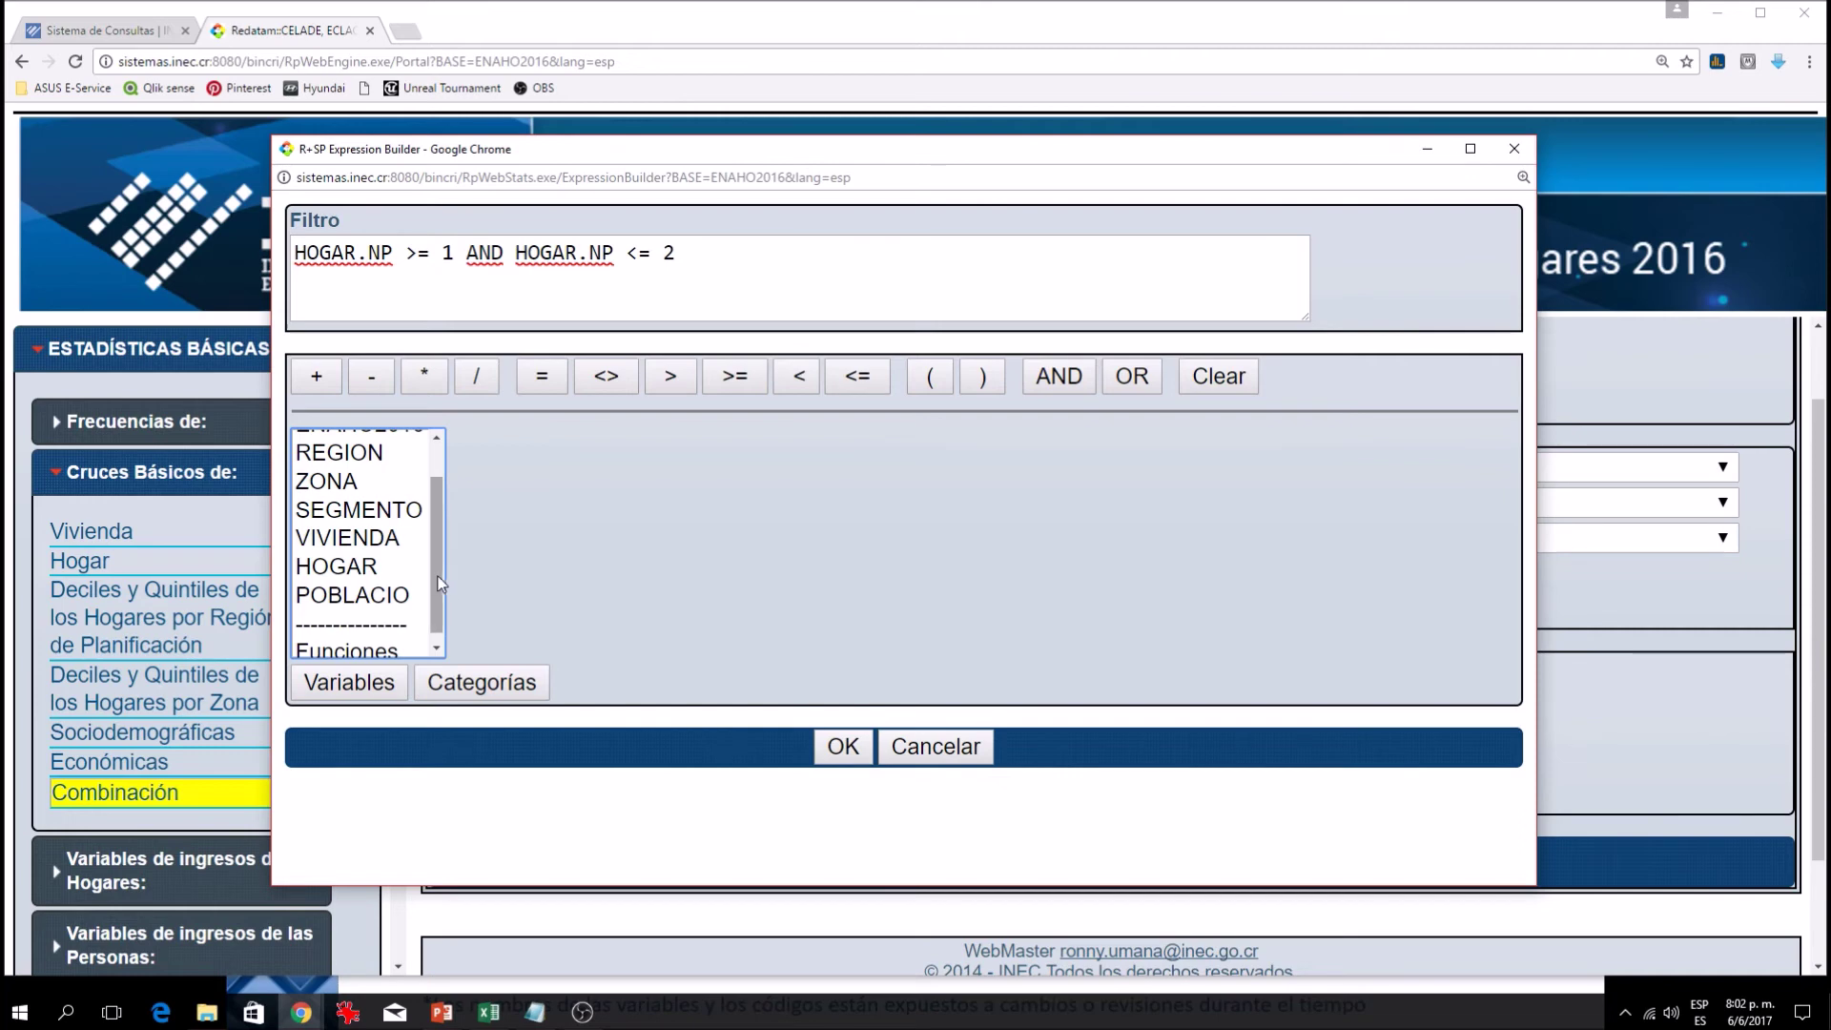
pyautogui.scroll(-1, 442, 575)
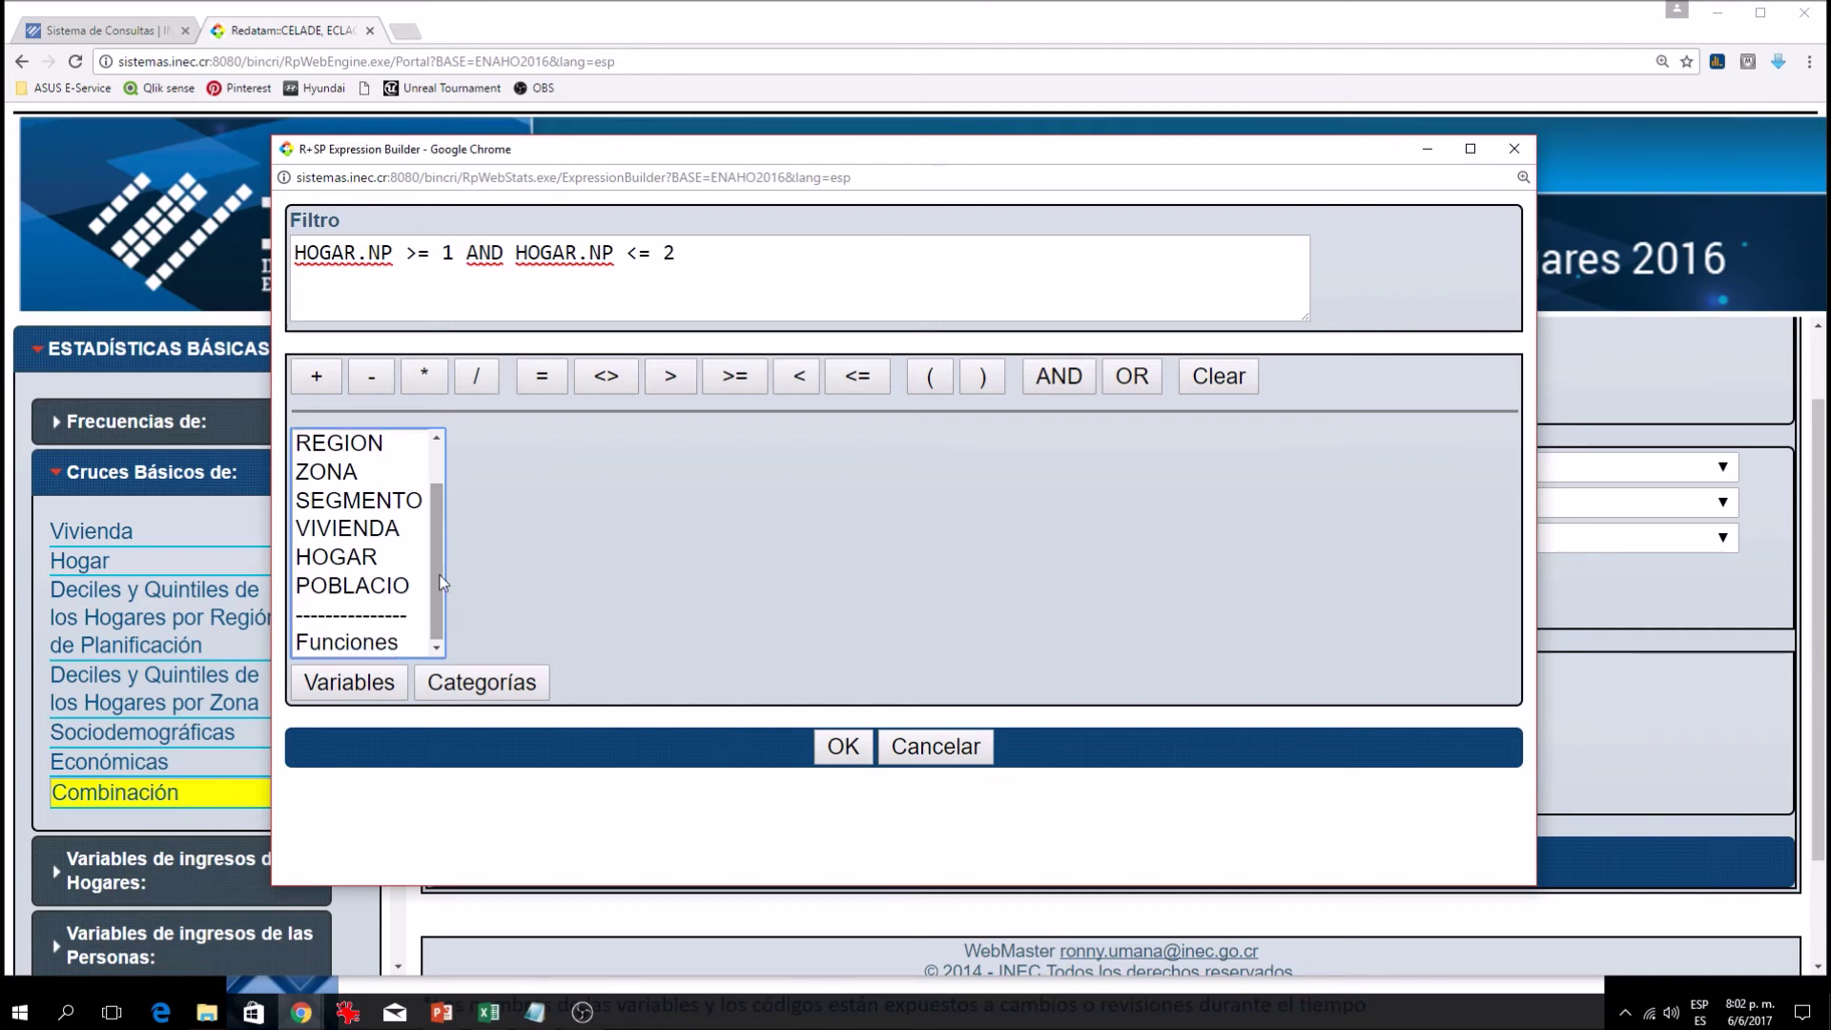
pyautogui.click(363, 589)
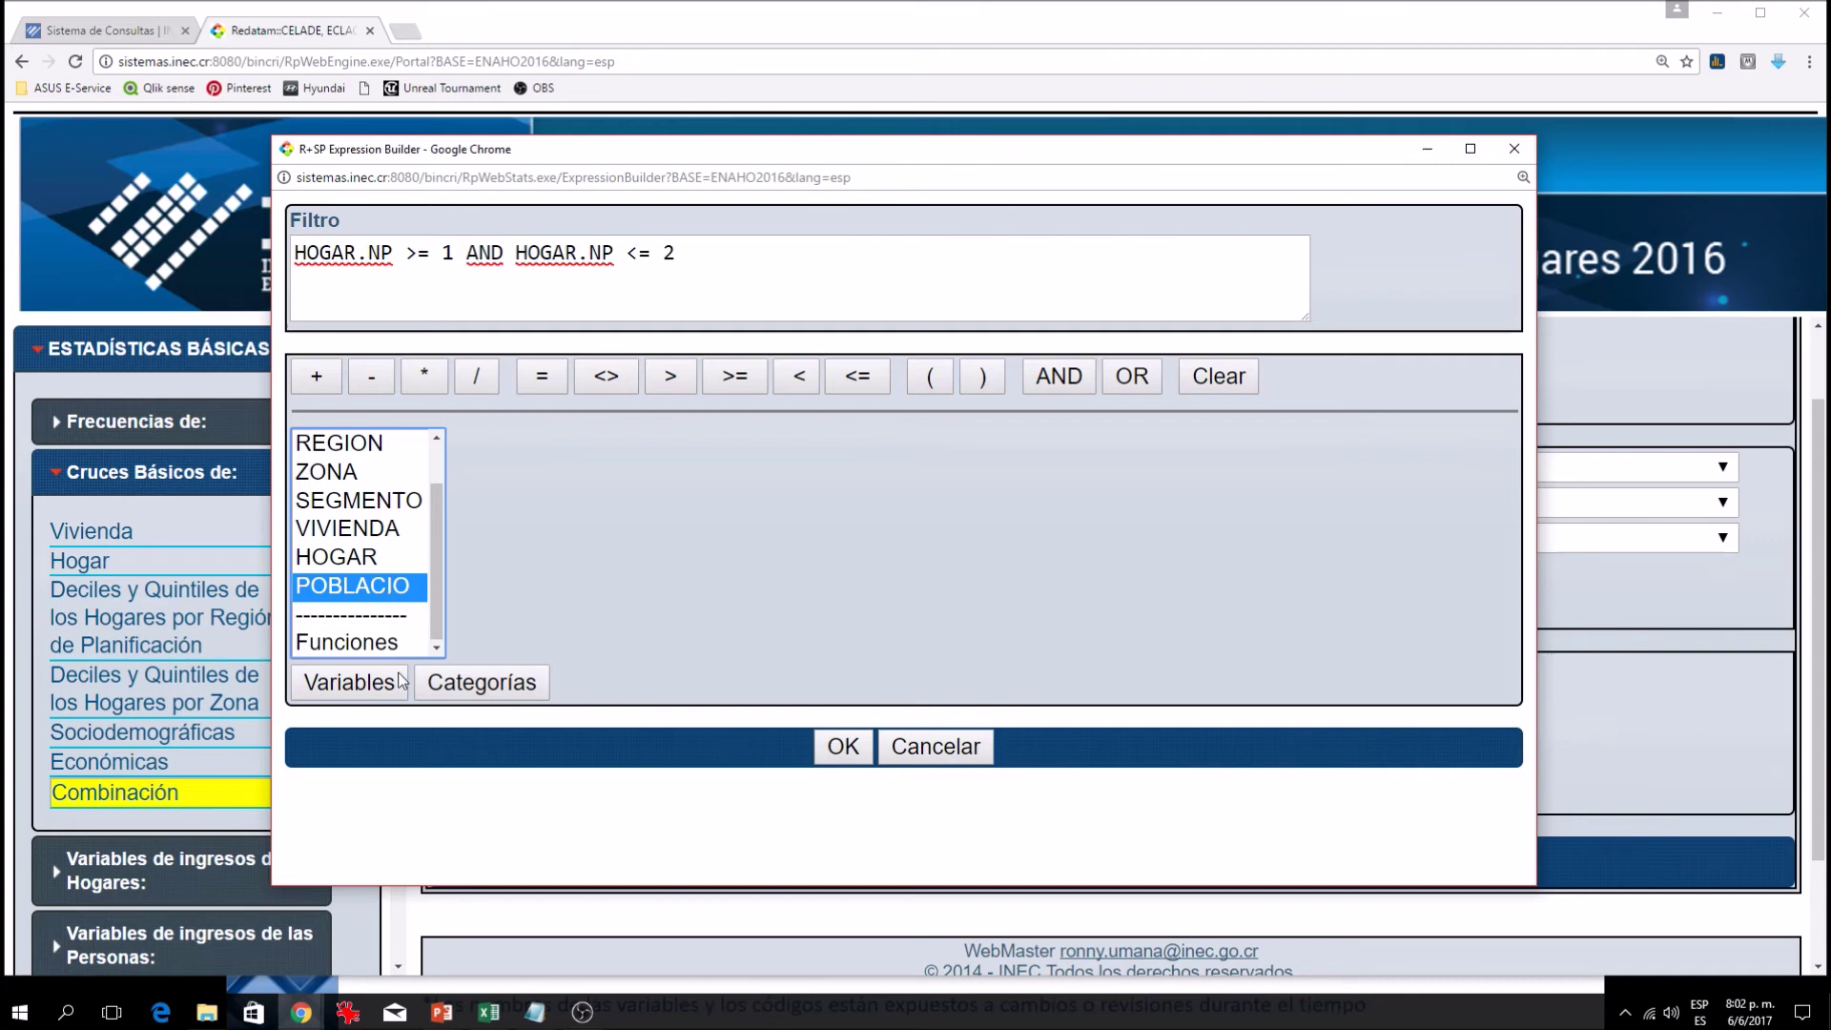
pyautogui.click(330, 683)
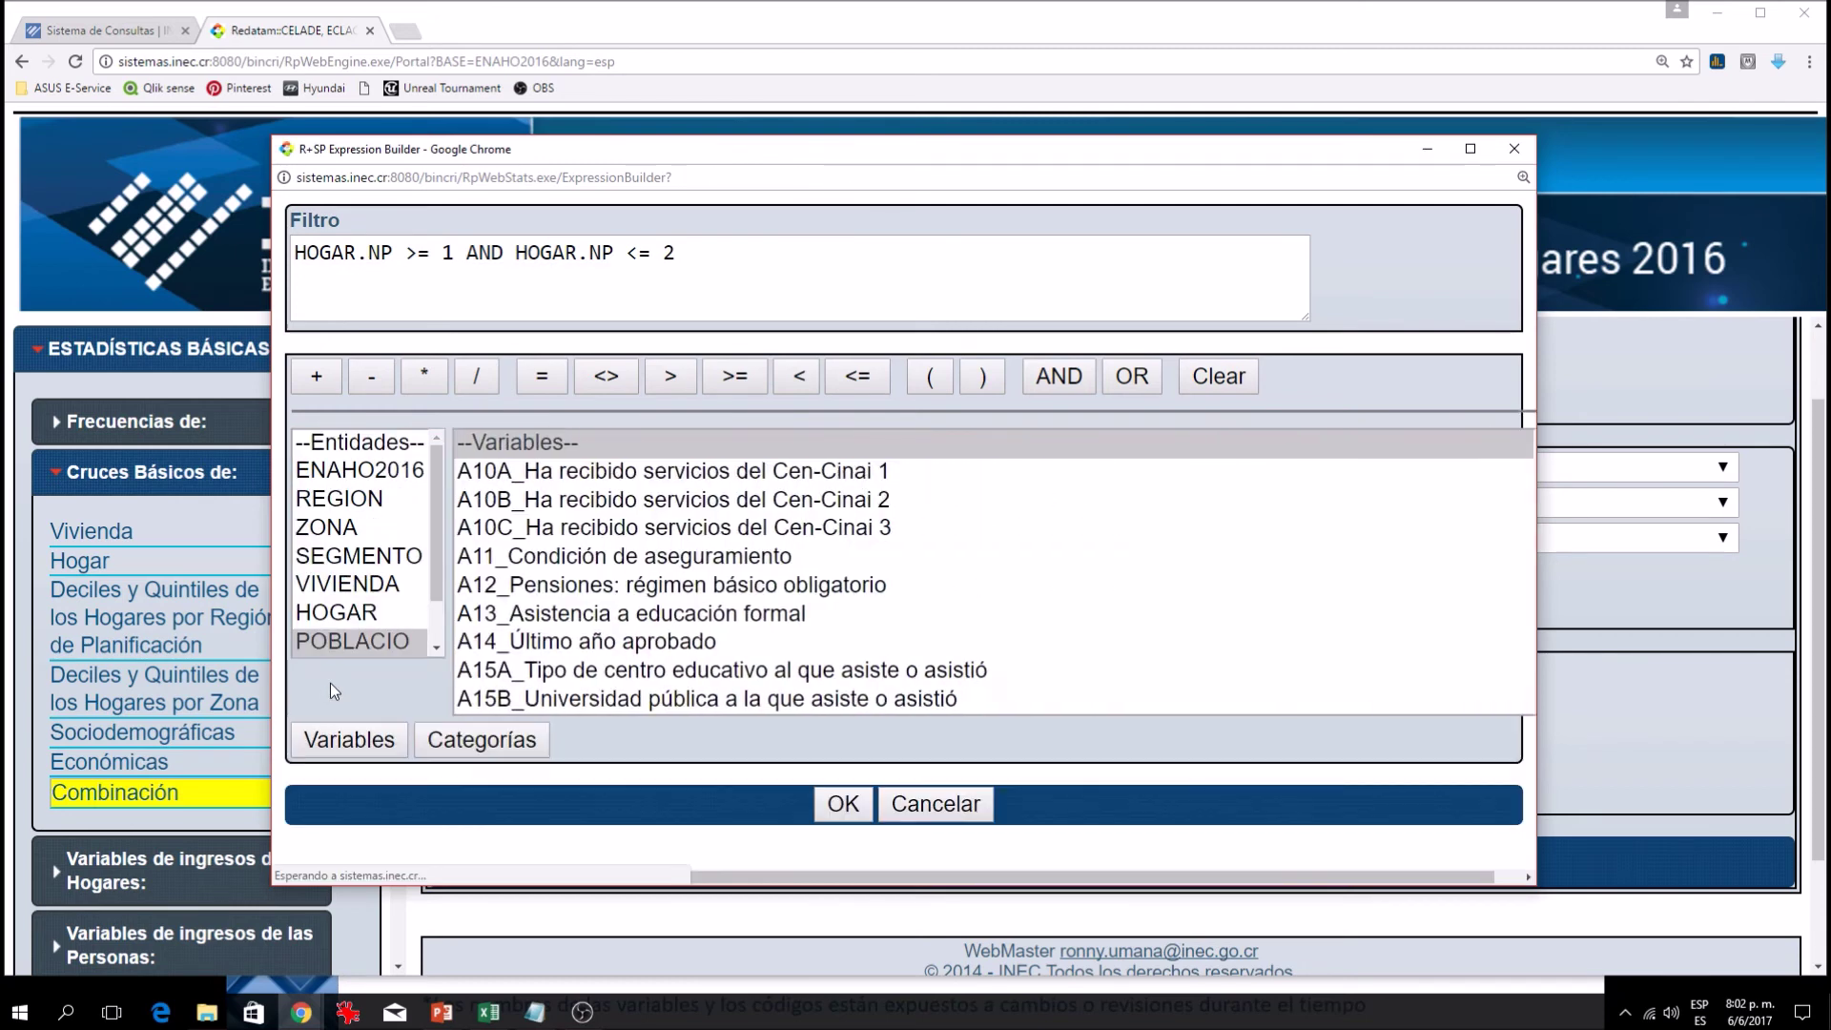
pyautogui.scroll(-6, 838, 589)
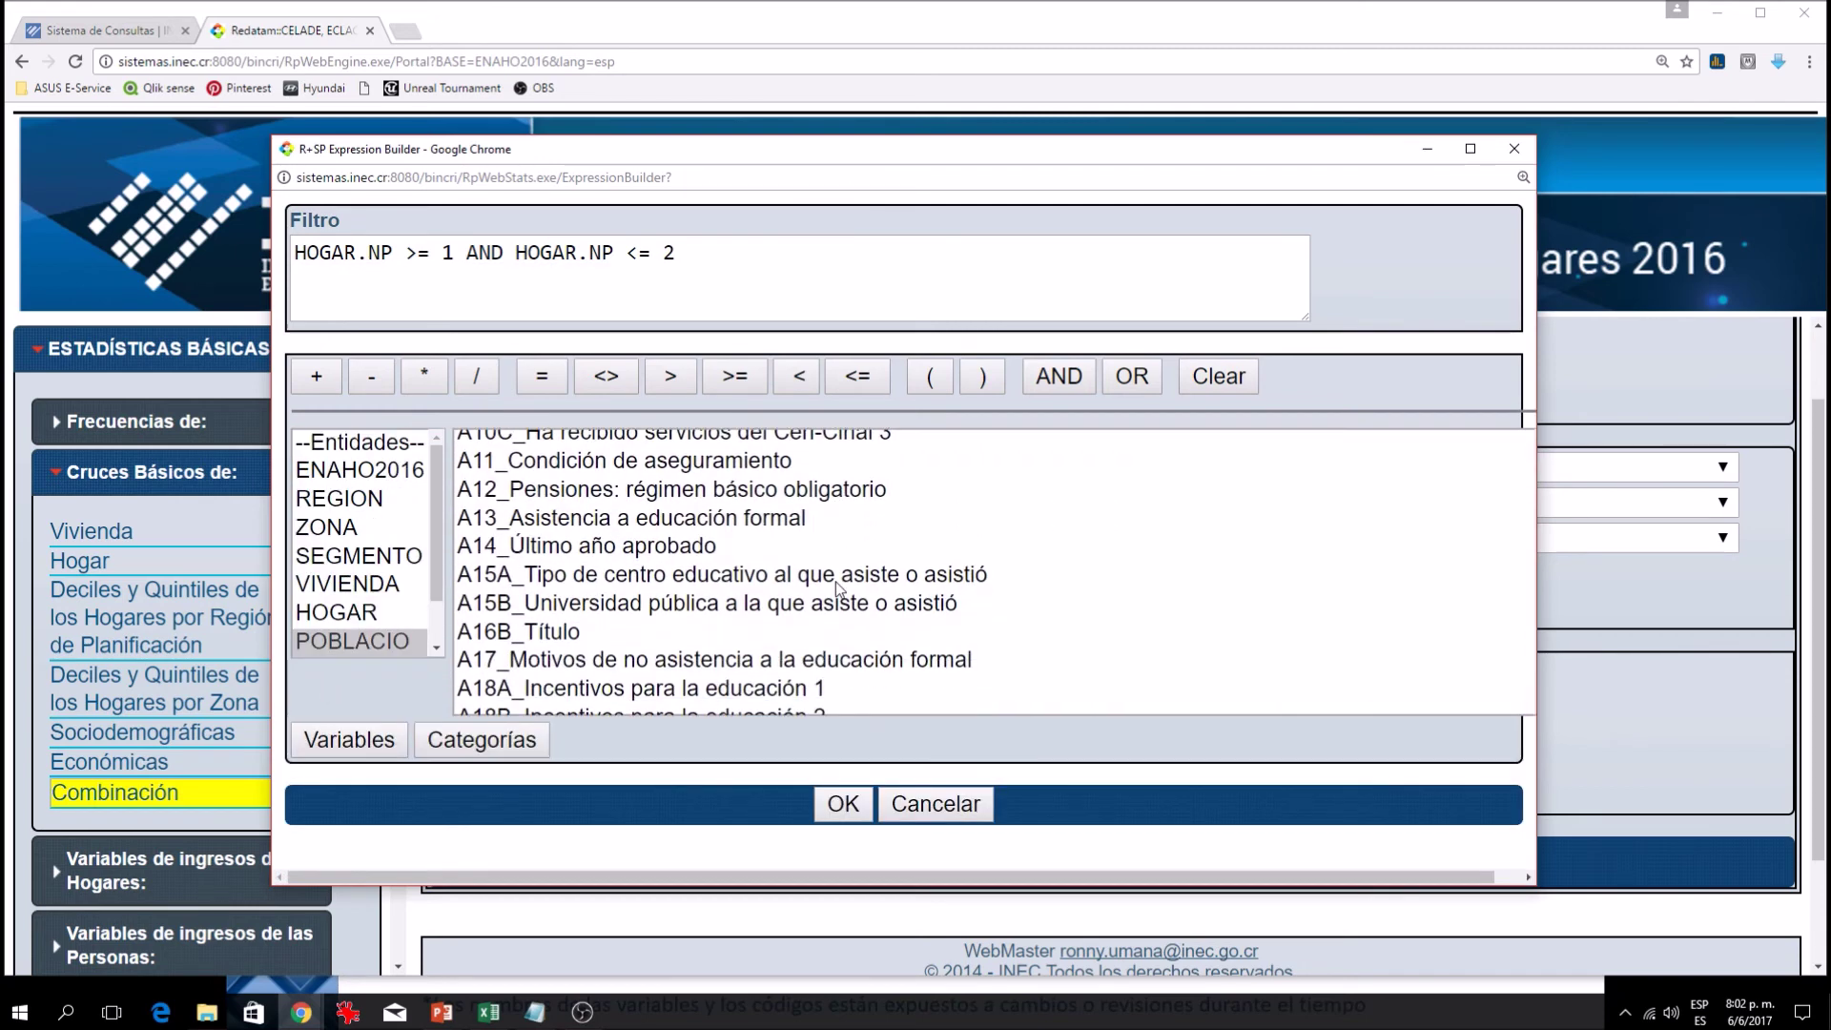
pyautogui.scroll(-4, 839, 589)
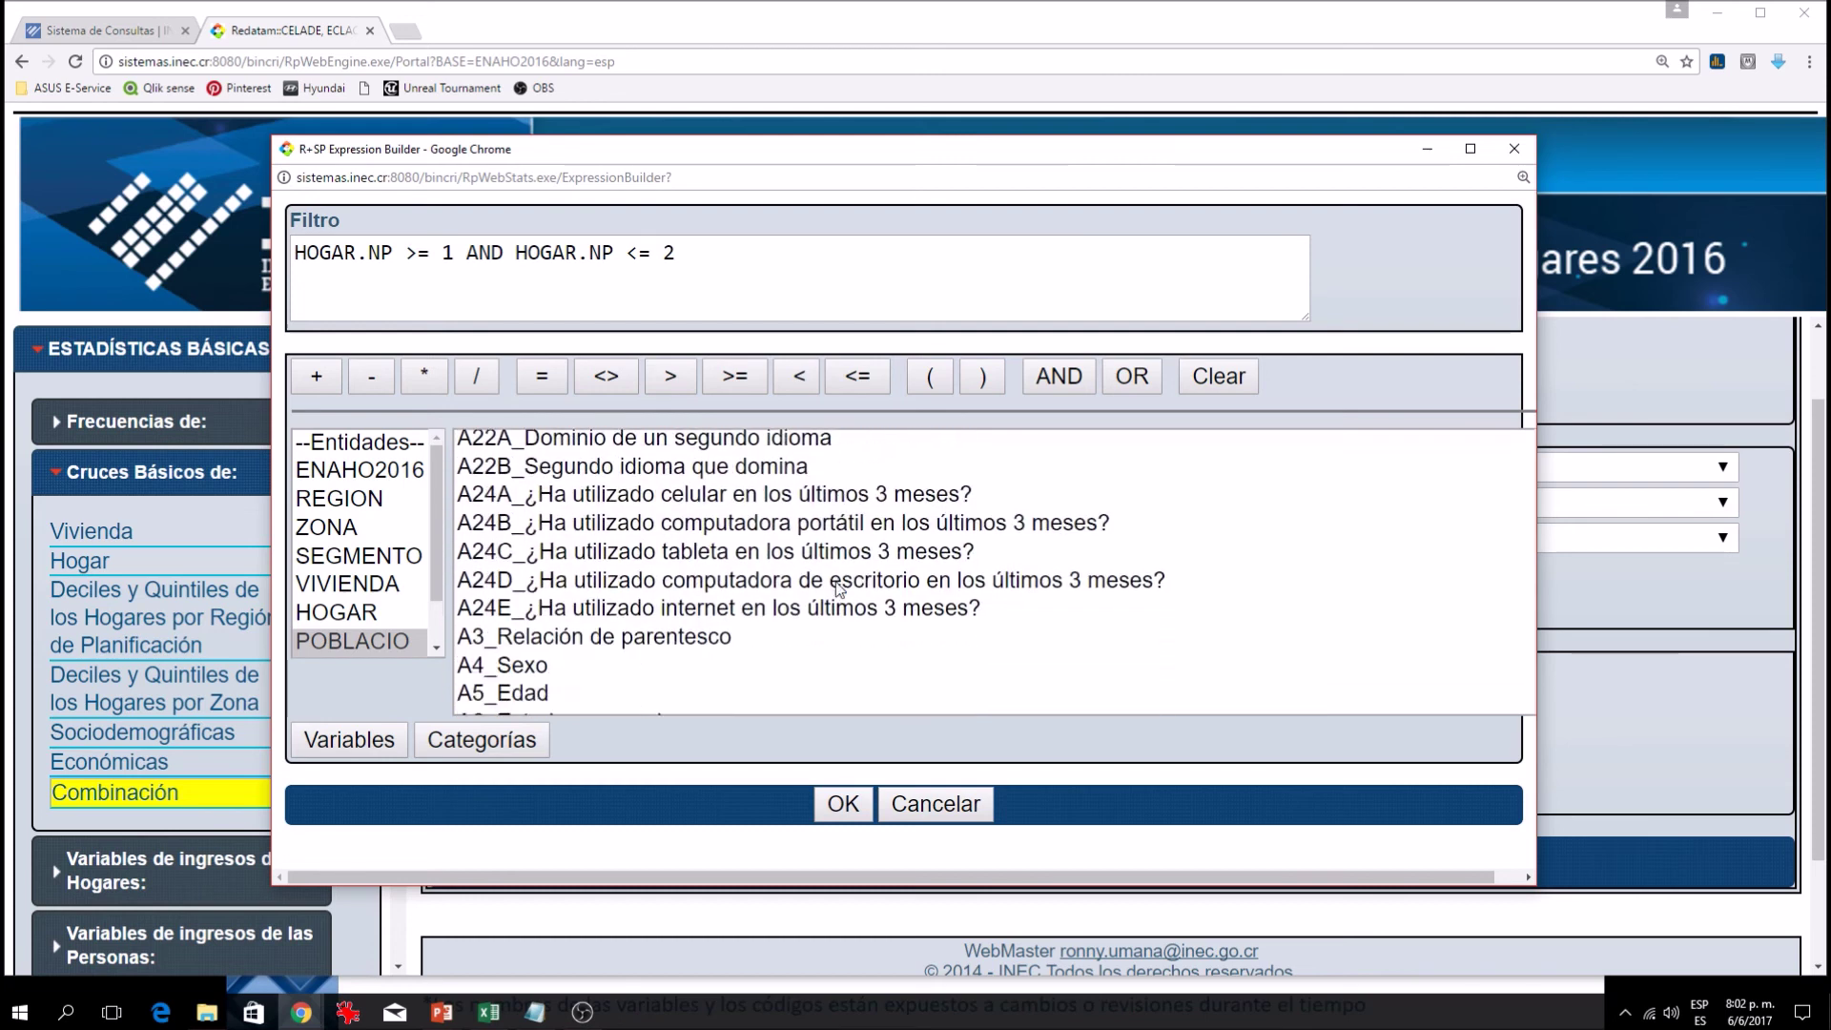
pyautogui.scroll(3, 835, 581)
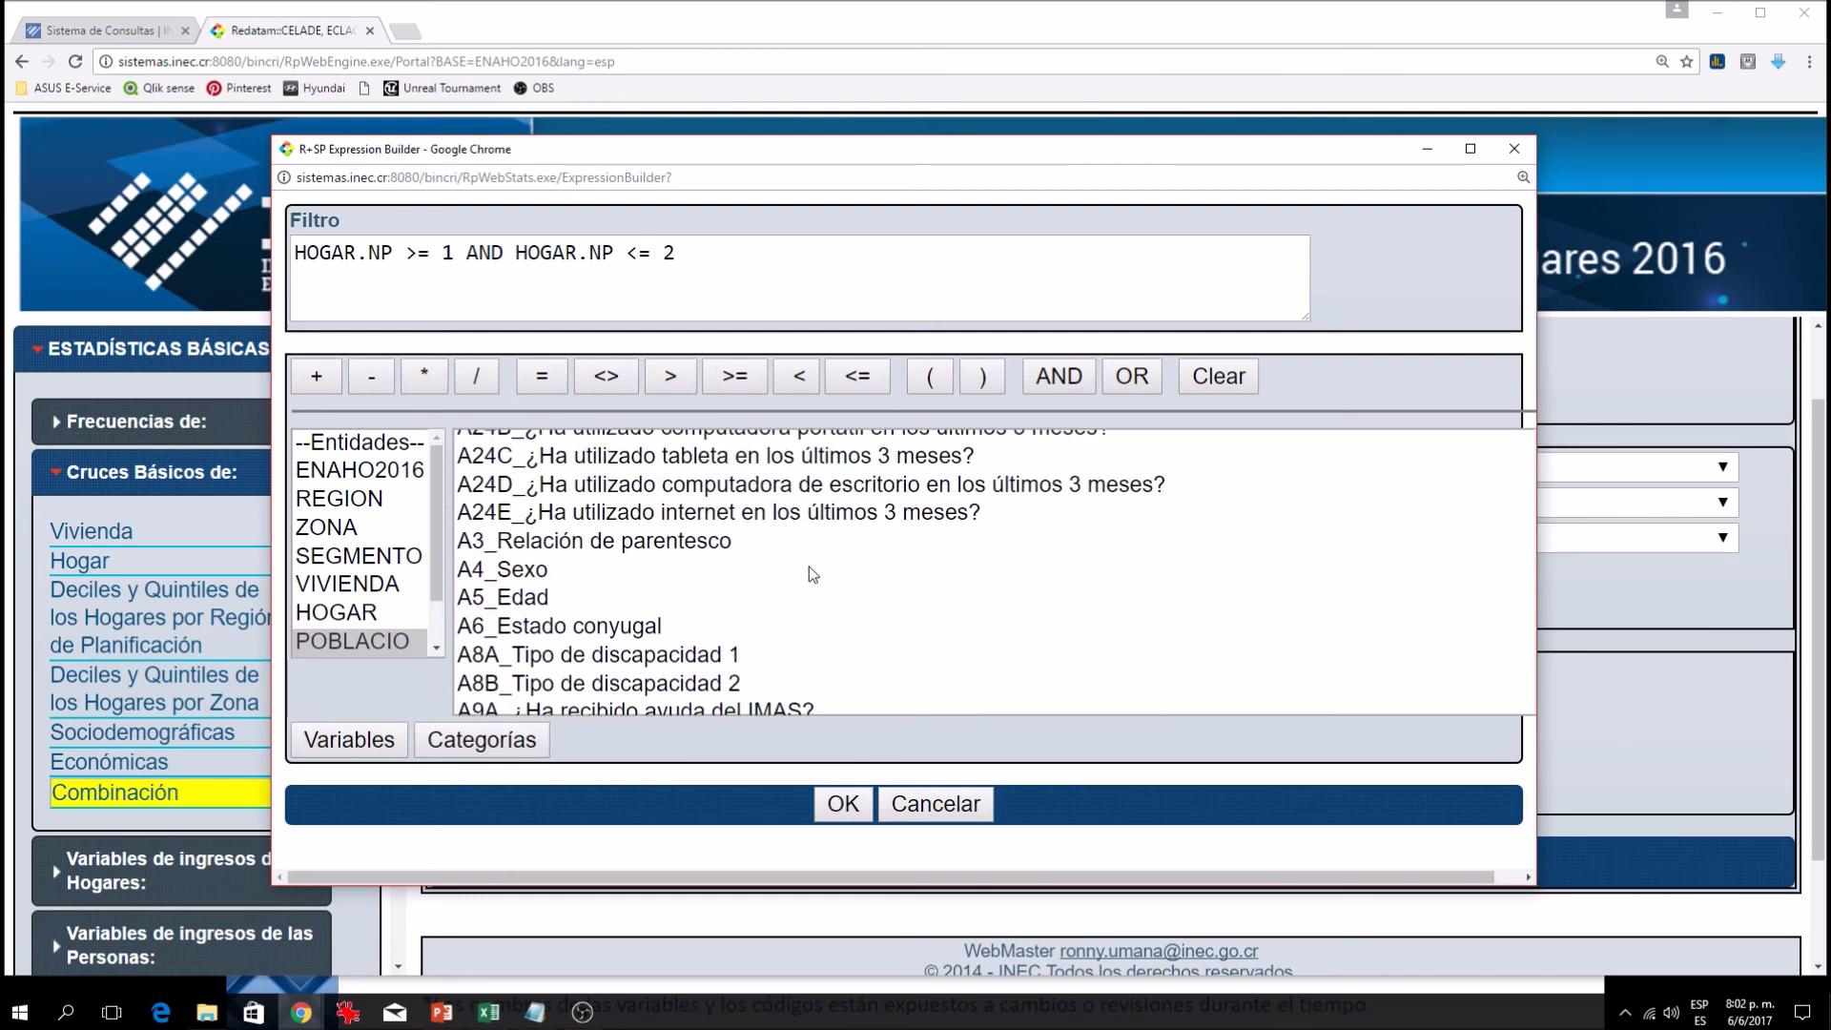
pyautogui.click(637, 540)
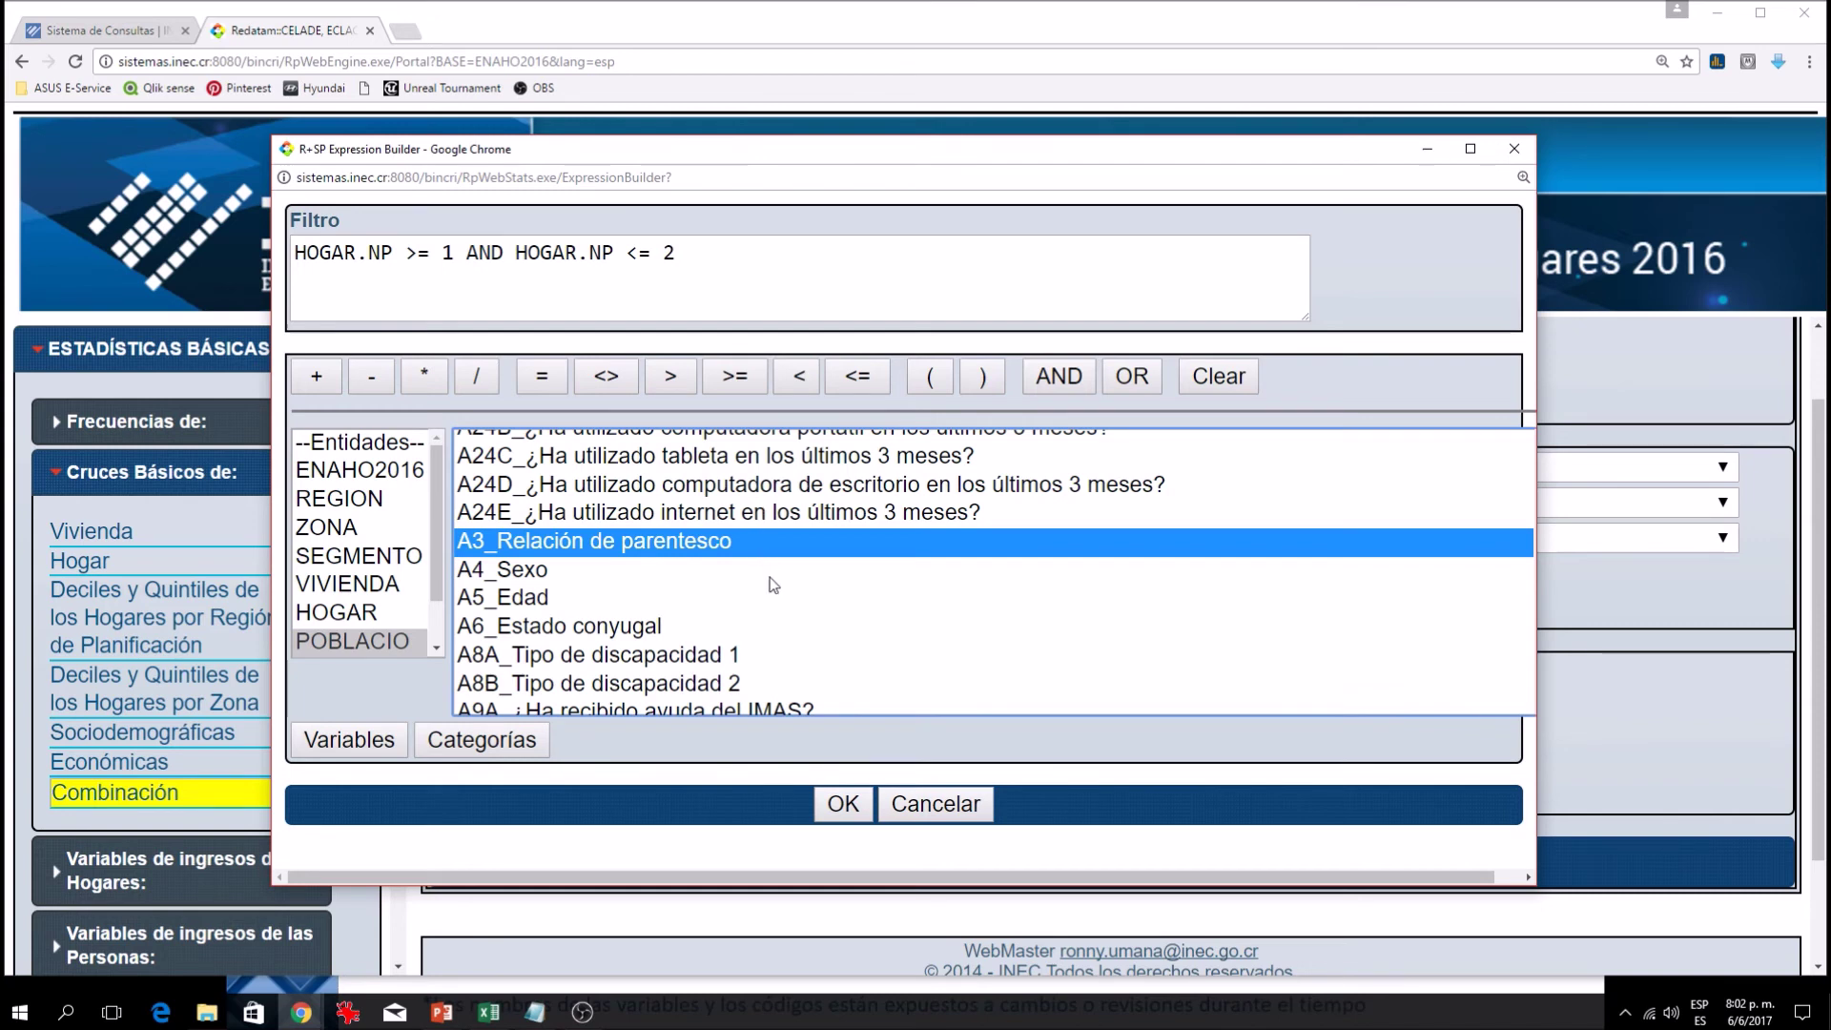
# Append AND and an opening parenthesis to the end of the filter expression, separated by spaces
pyautogui.click(720, 250)
pyautogui.moveTo(720, 249); pyautogui.dragTo(679, 252)
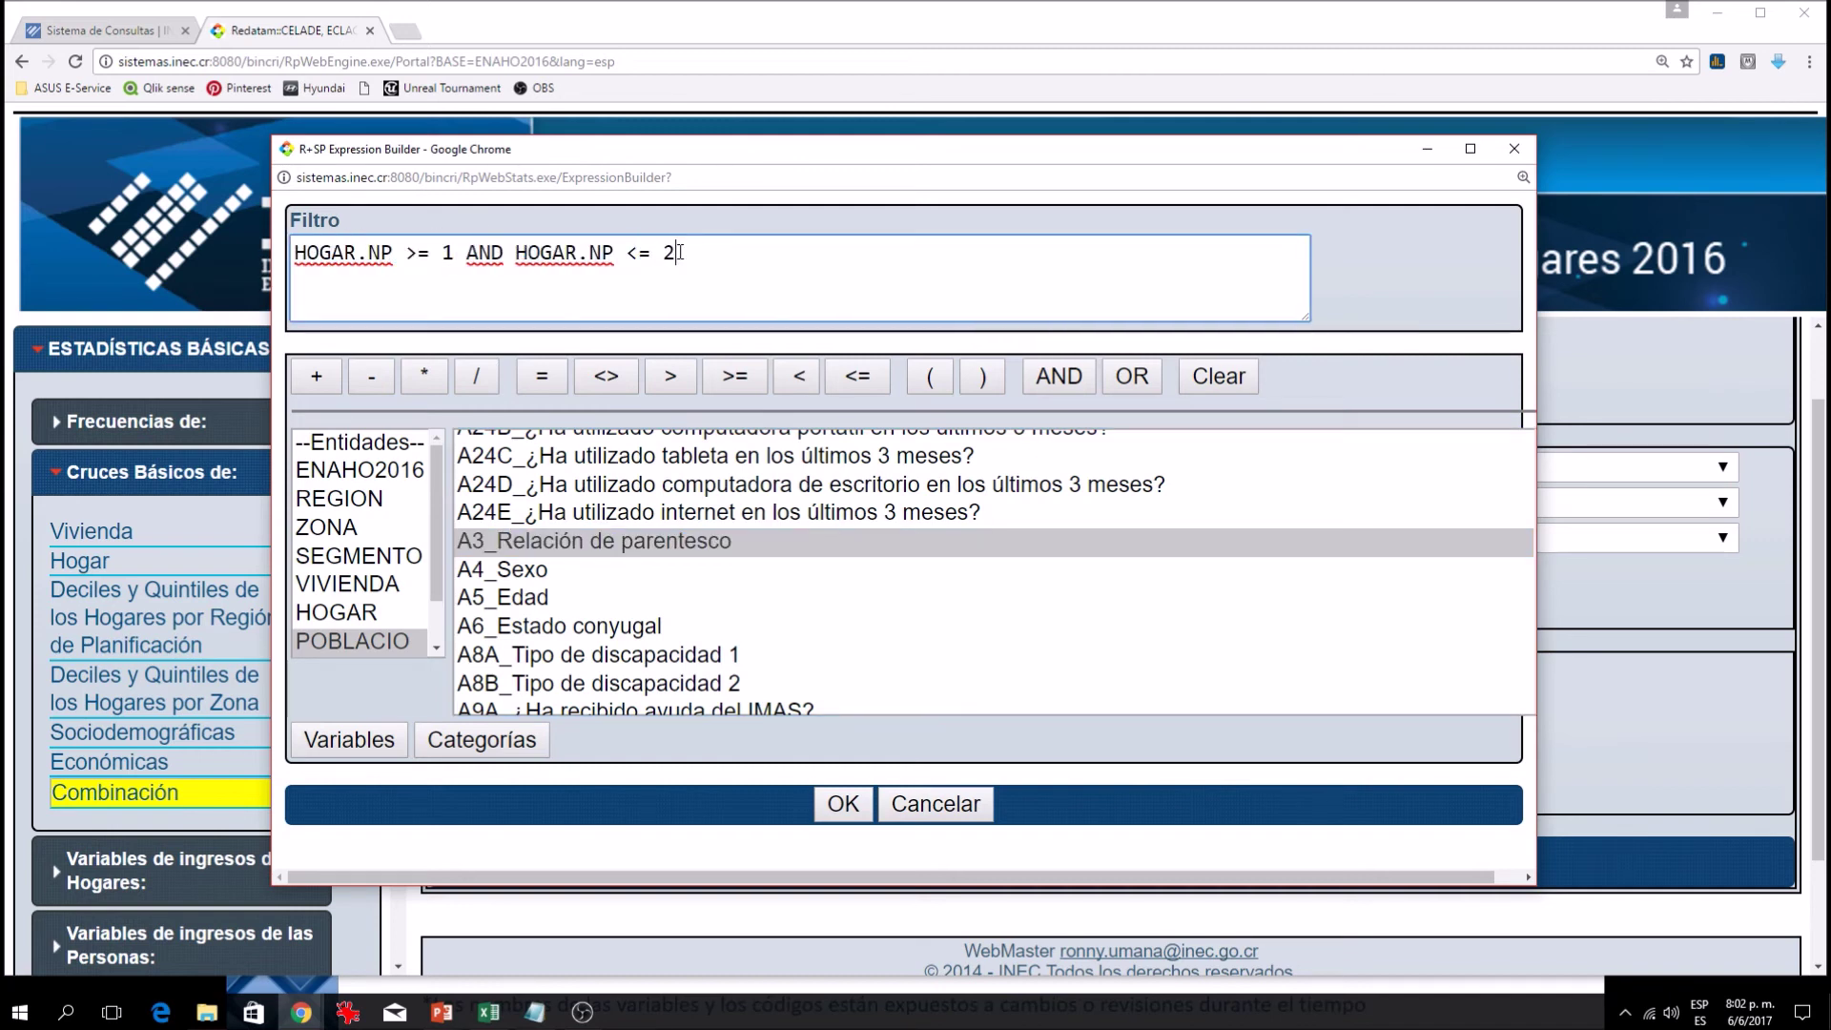
pyautogui.click(1058, 377)
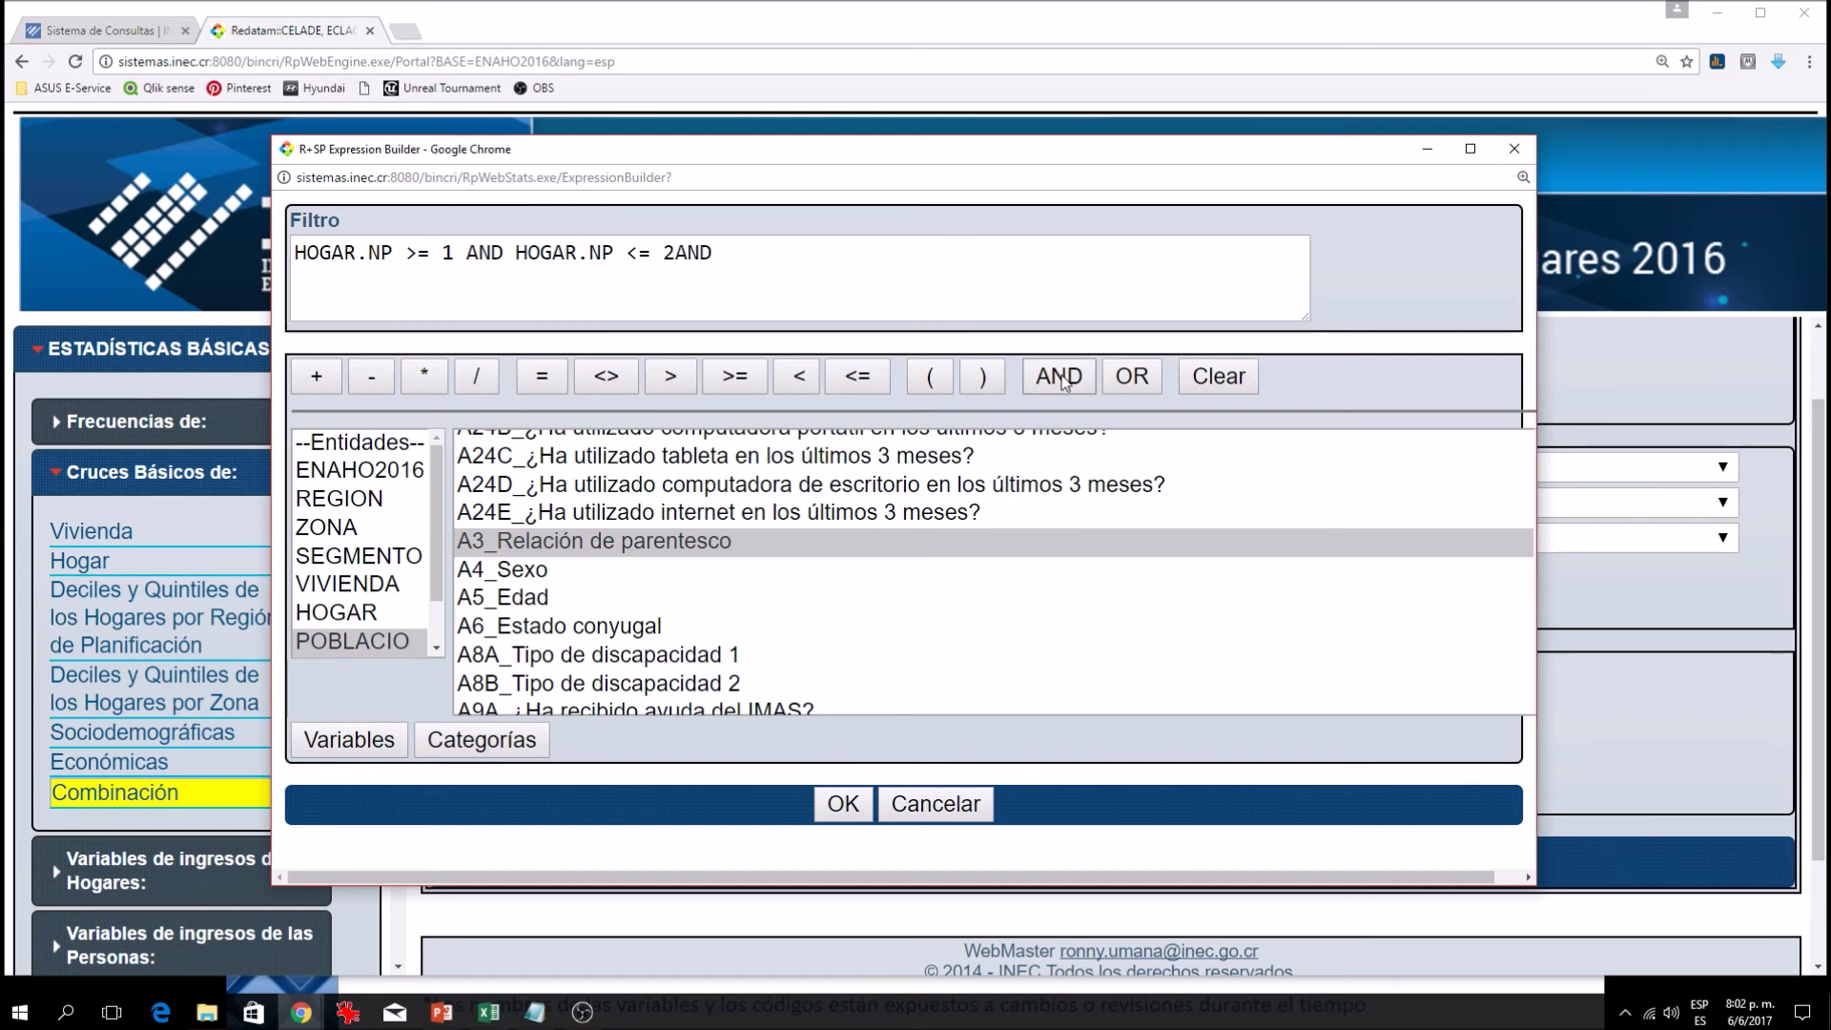
pyautogui.click(674, 251)
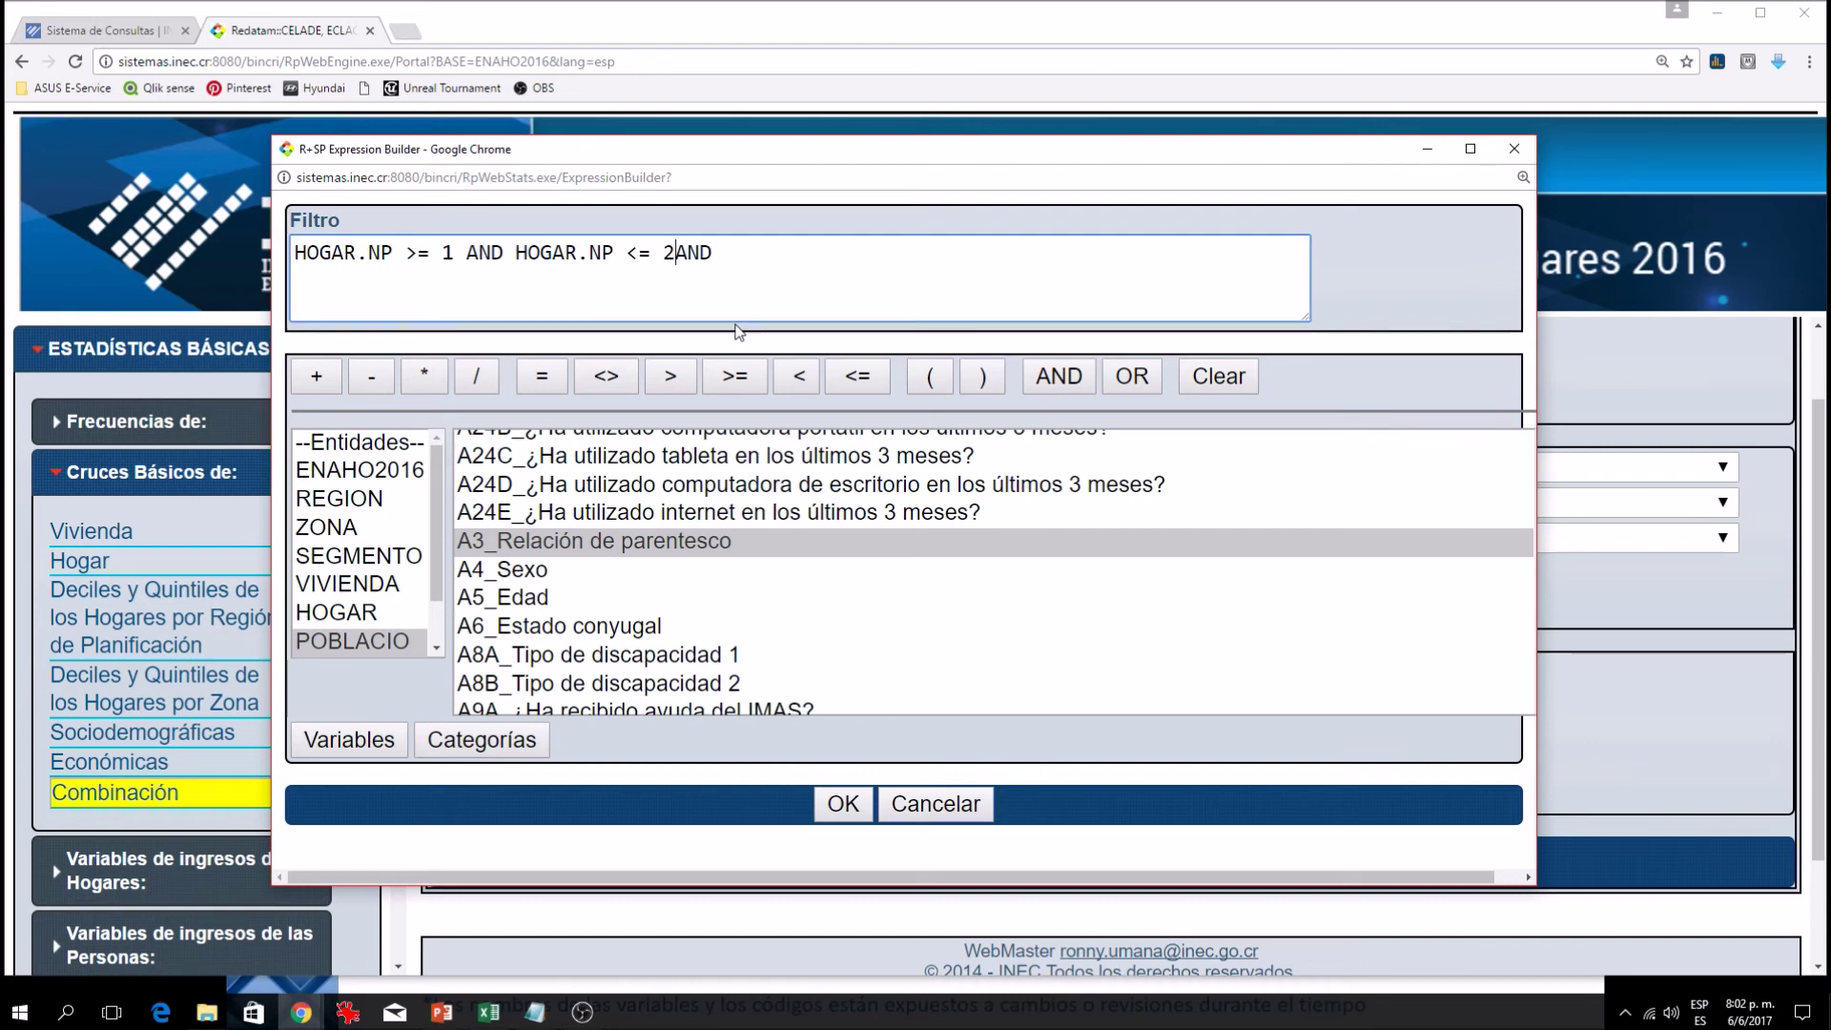
pyautogui.click(742, 263)
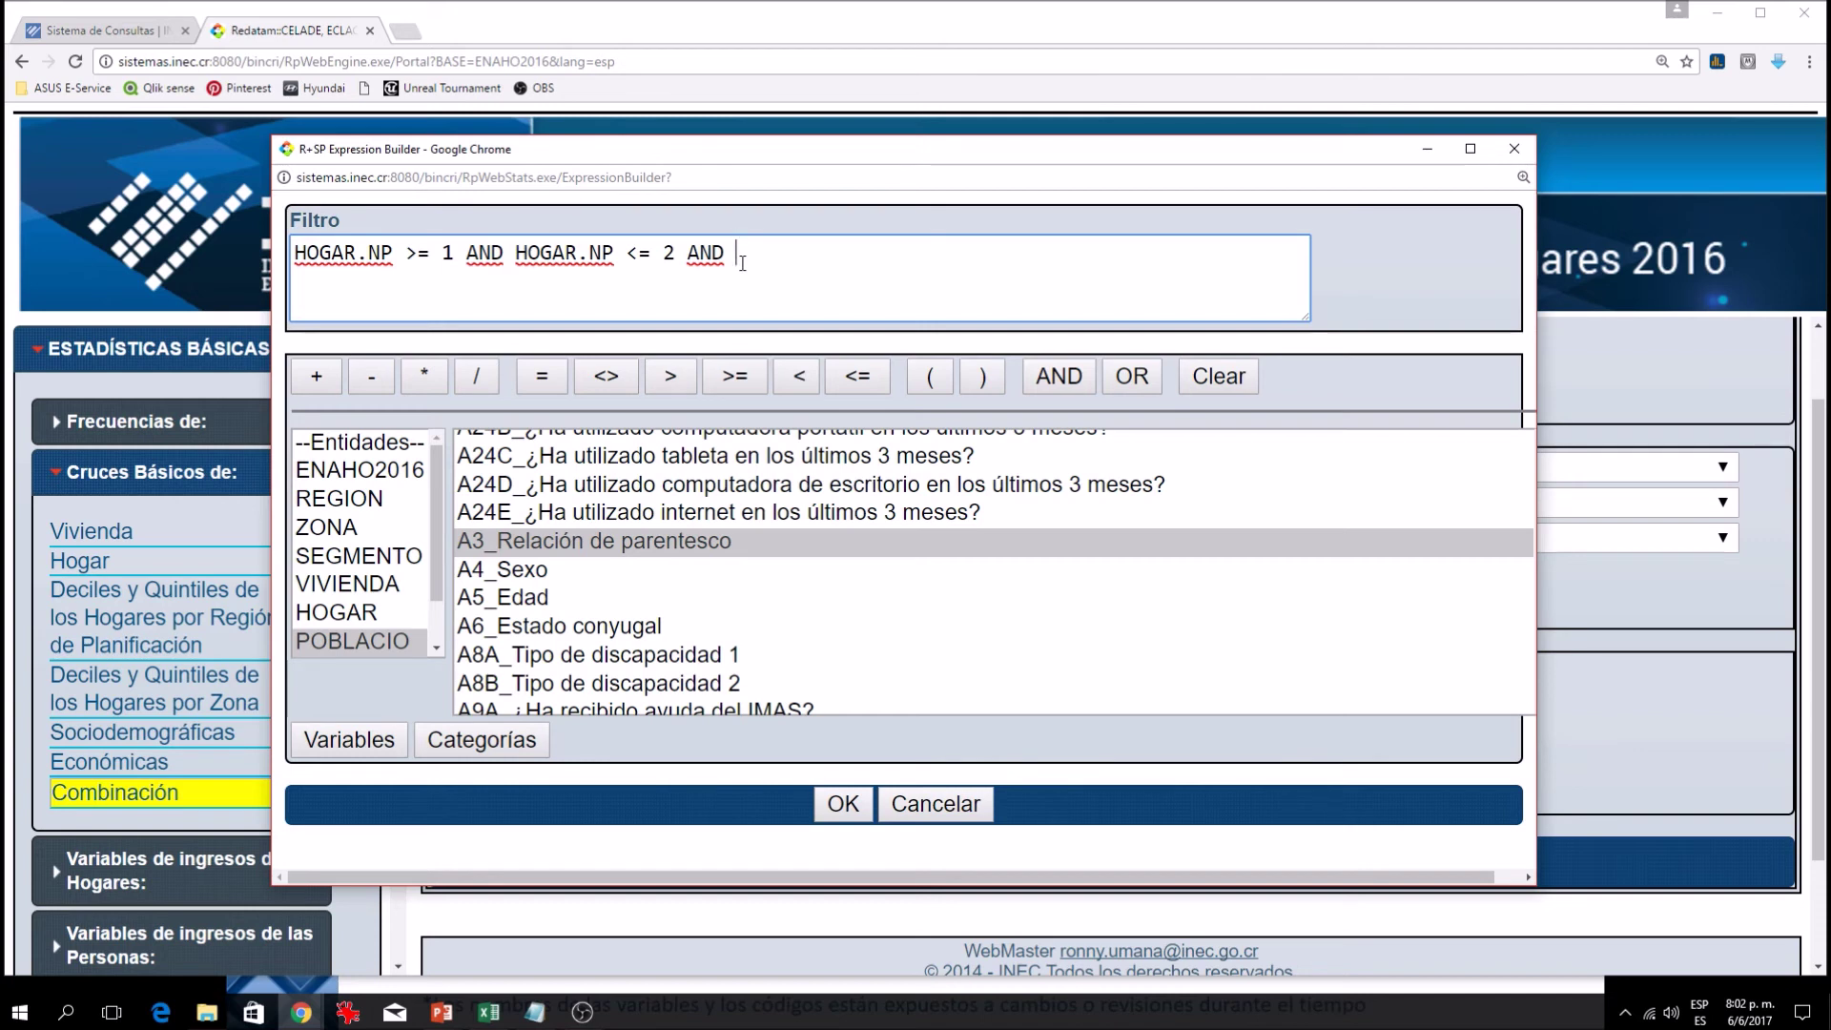
pyautogui.click(933, 378)
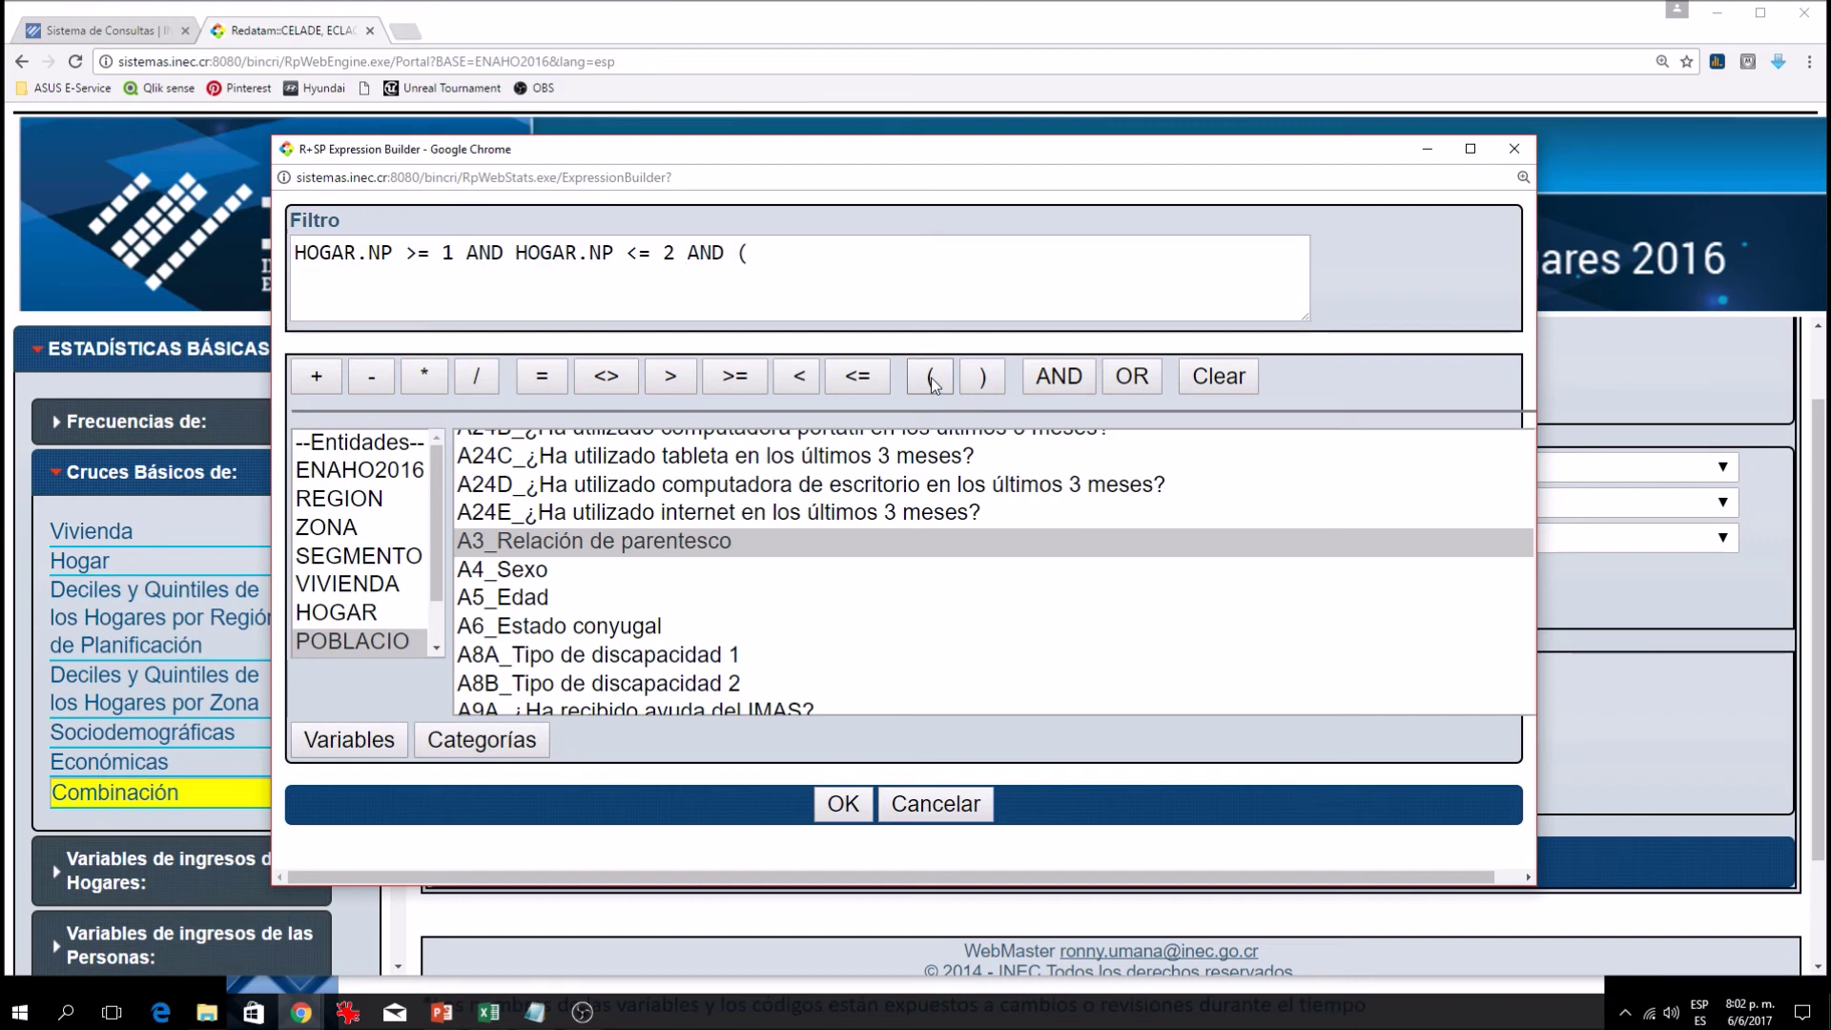
pyautogui.click(782, 256)
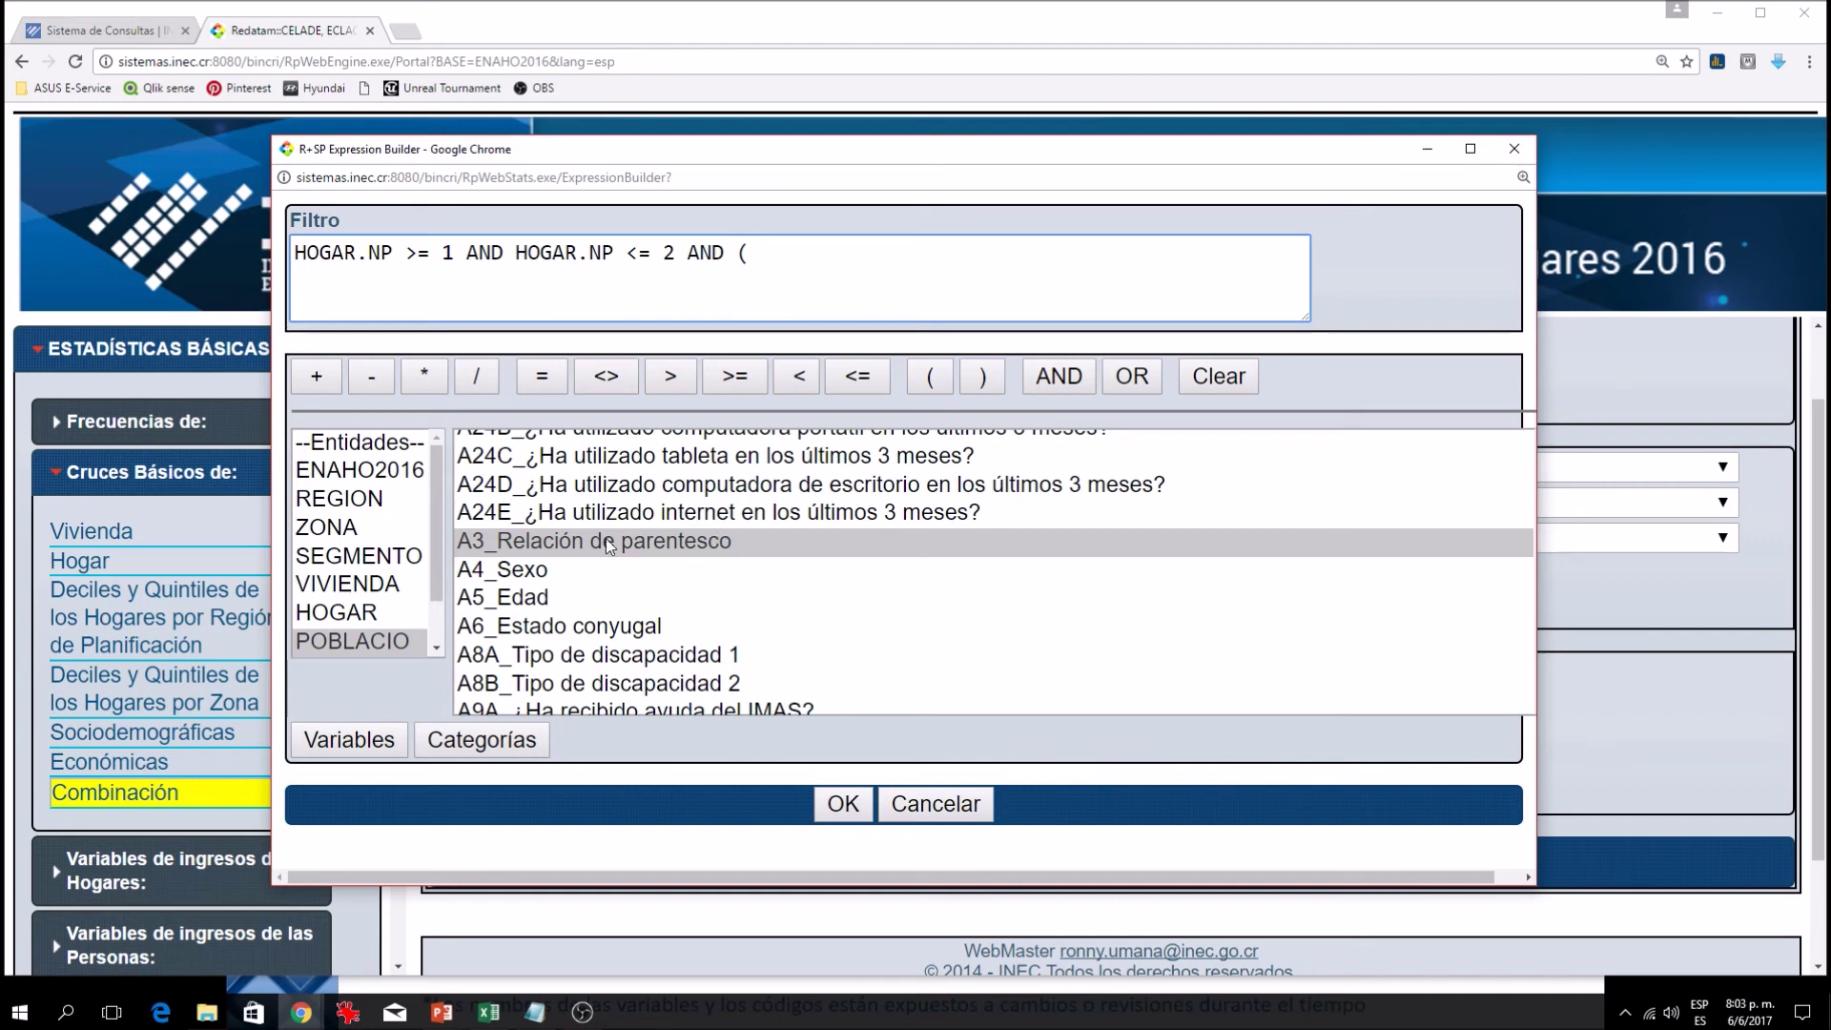
# Insert A3_Relación de parentesco into the filter as POBLACIO.A3 and list its categories in a widened builder window
pyautogui.doubleClick(551, 547)
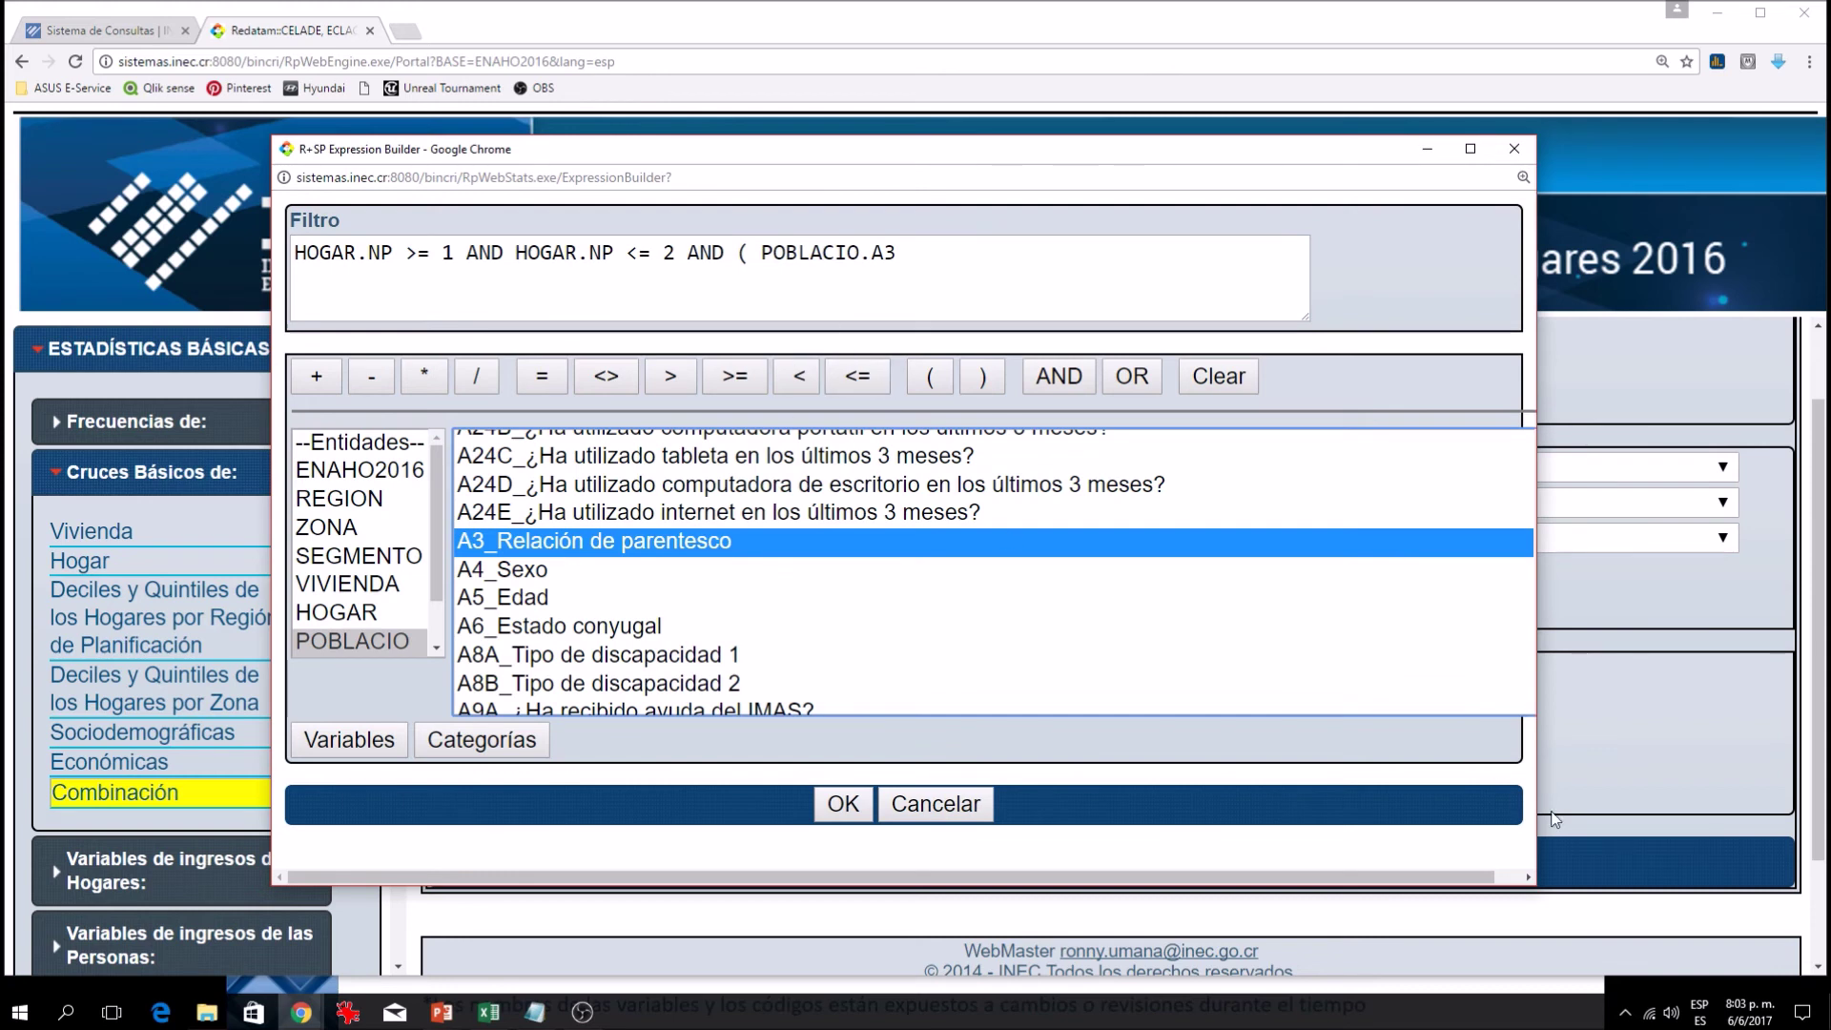
pyautogui.moveTo(1541, 858); pyautogui.dragTo(1812, 858)
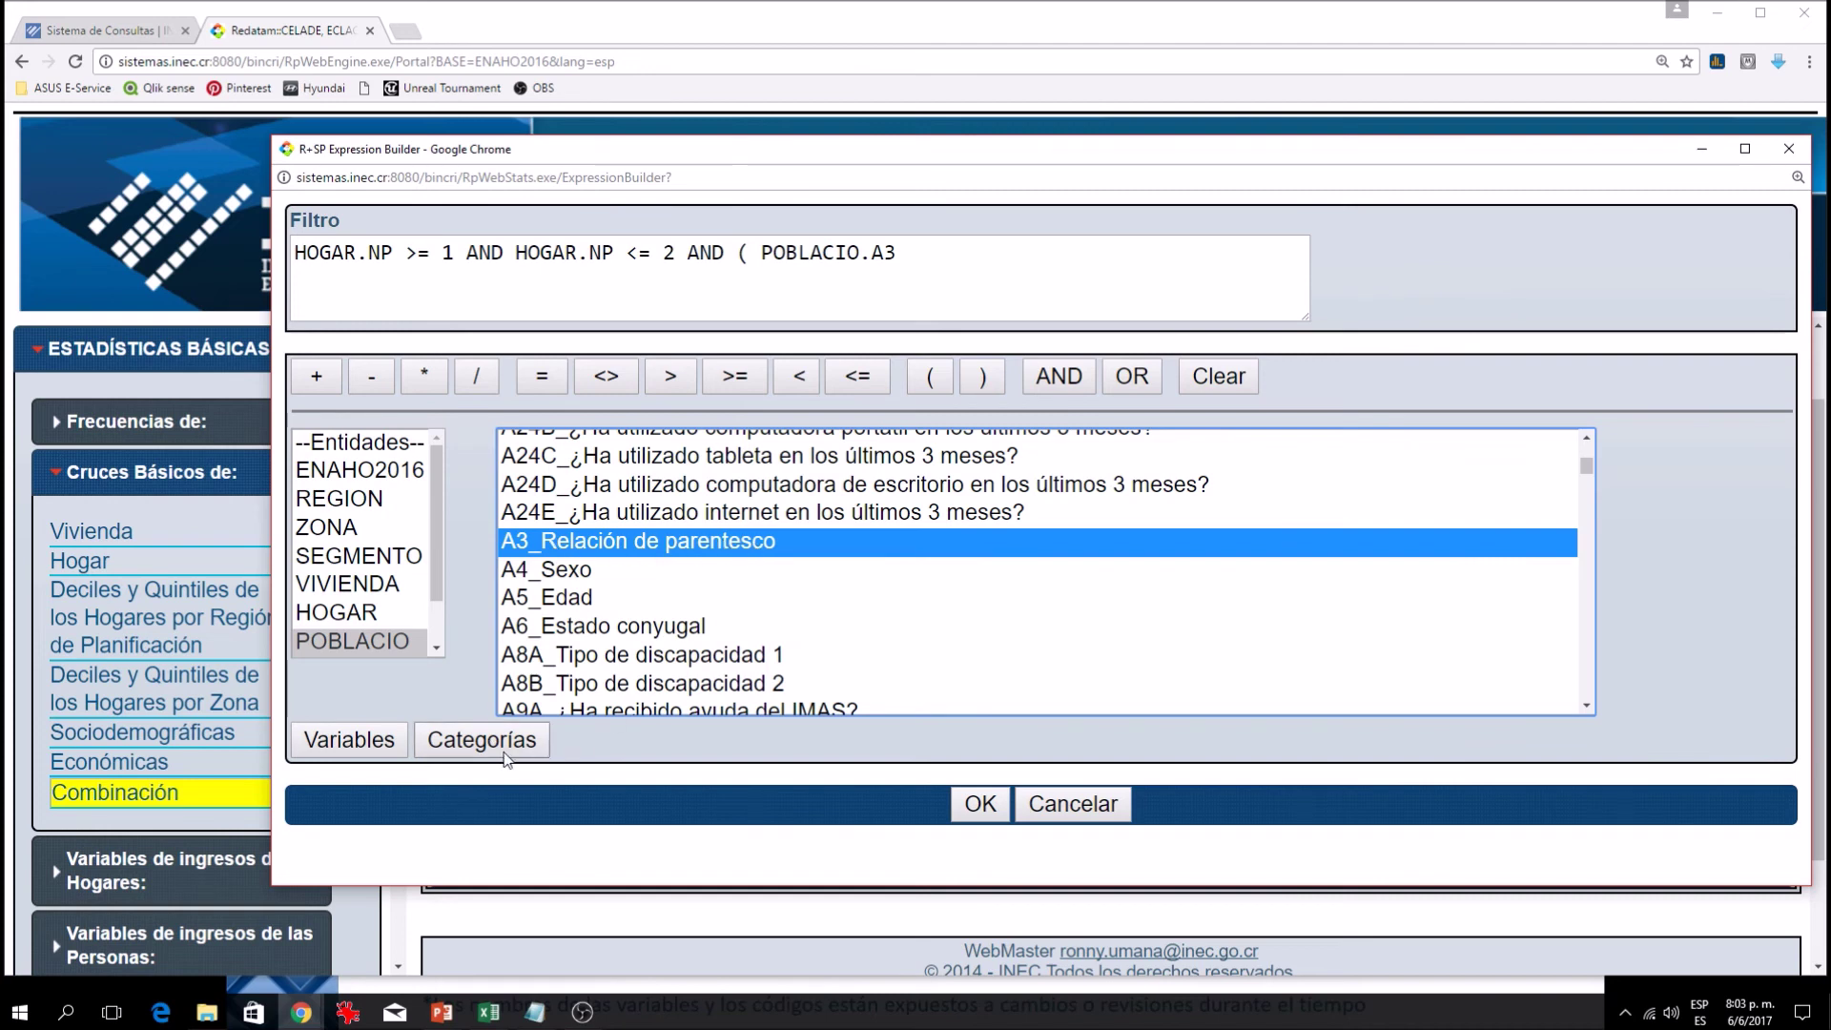
pyautogui.click(467, 755)
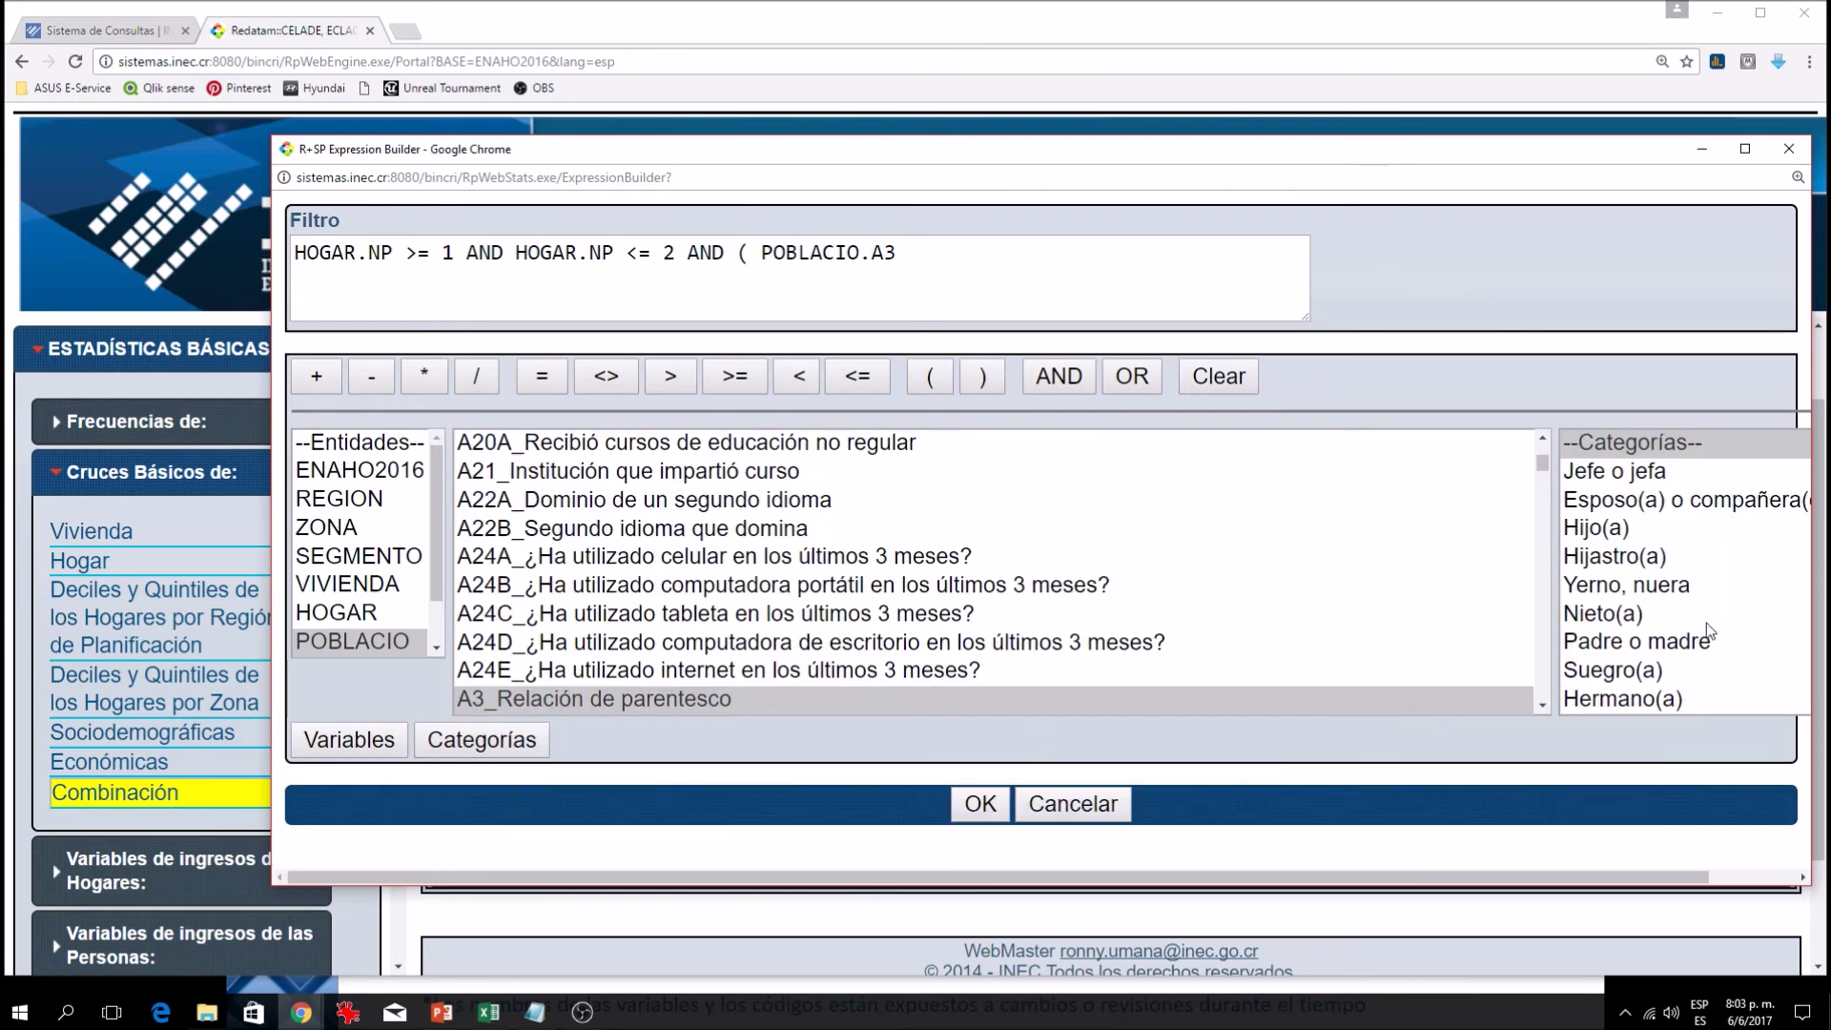
pyautogui.scroll(-2, 1707, 622)
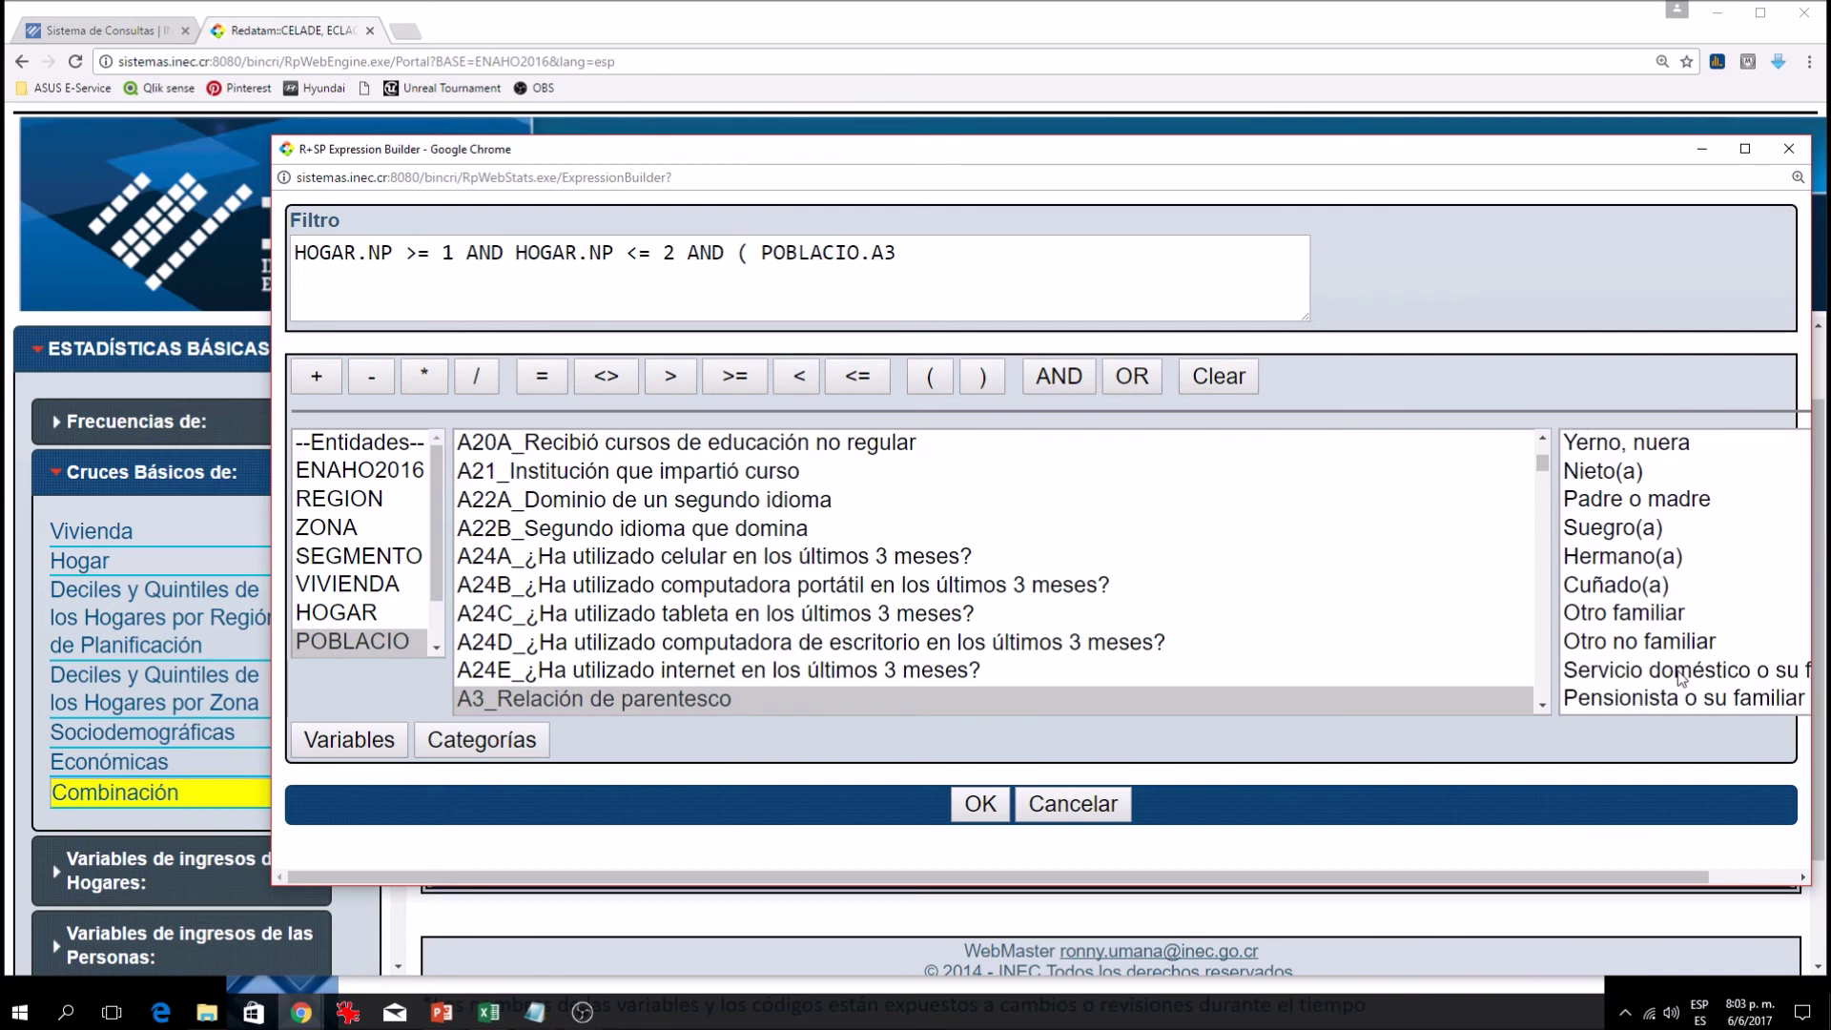
# Extend the filter after POBLACIO.A3 with <> 13 to exclude the category Servicio doméstico o su familiar
pyautogui.click(917, 255)
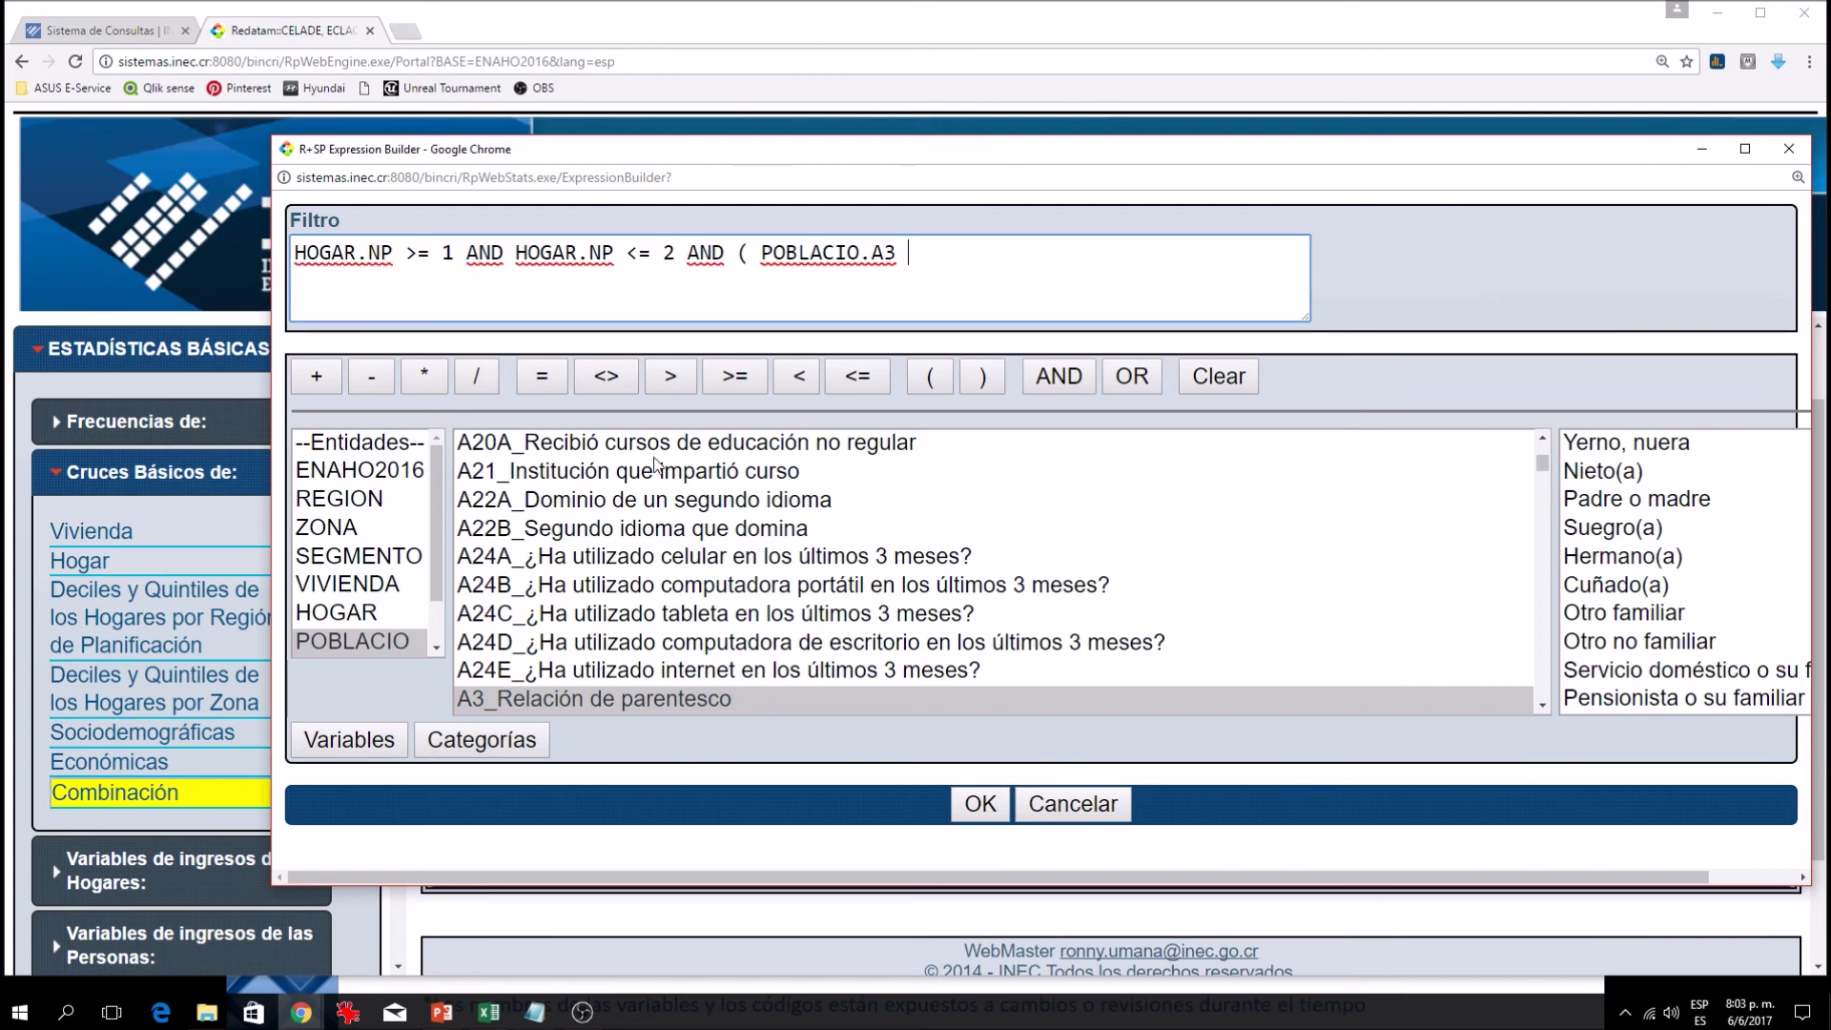
pyautogui.click(615, 384)
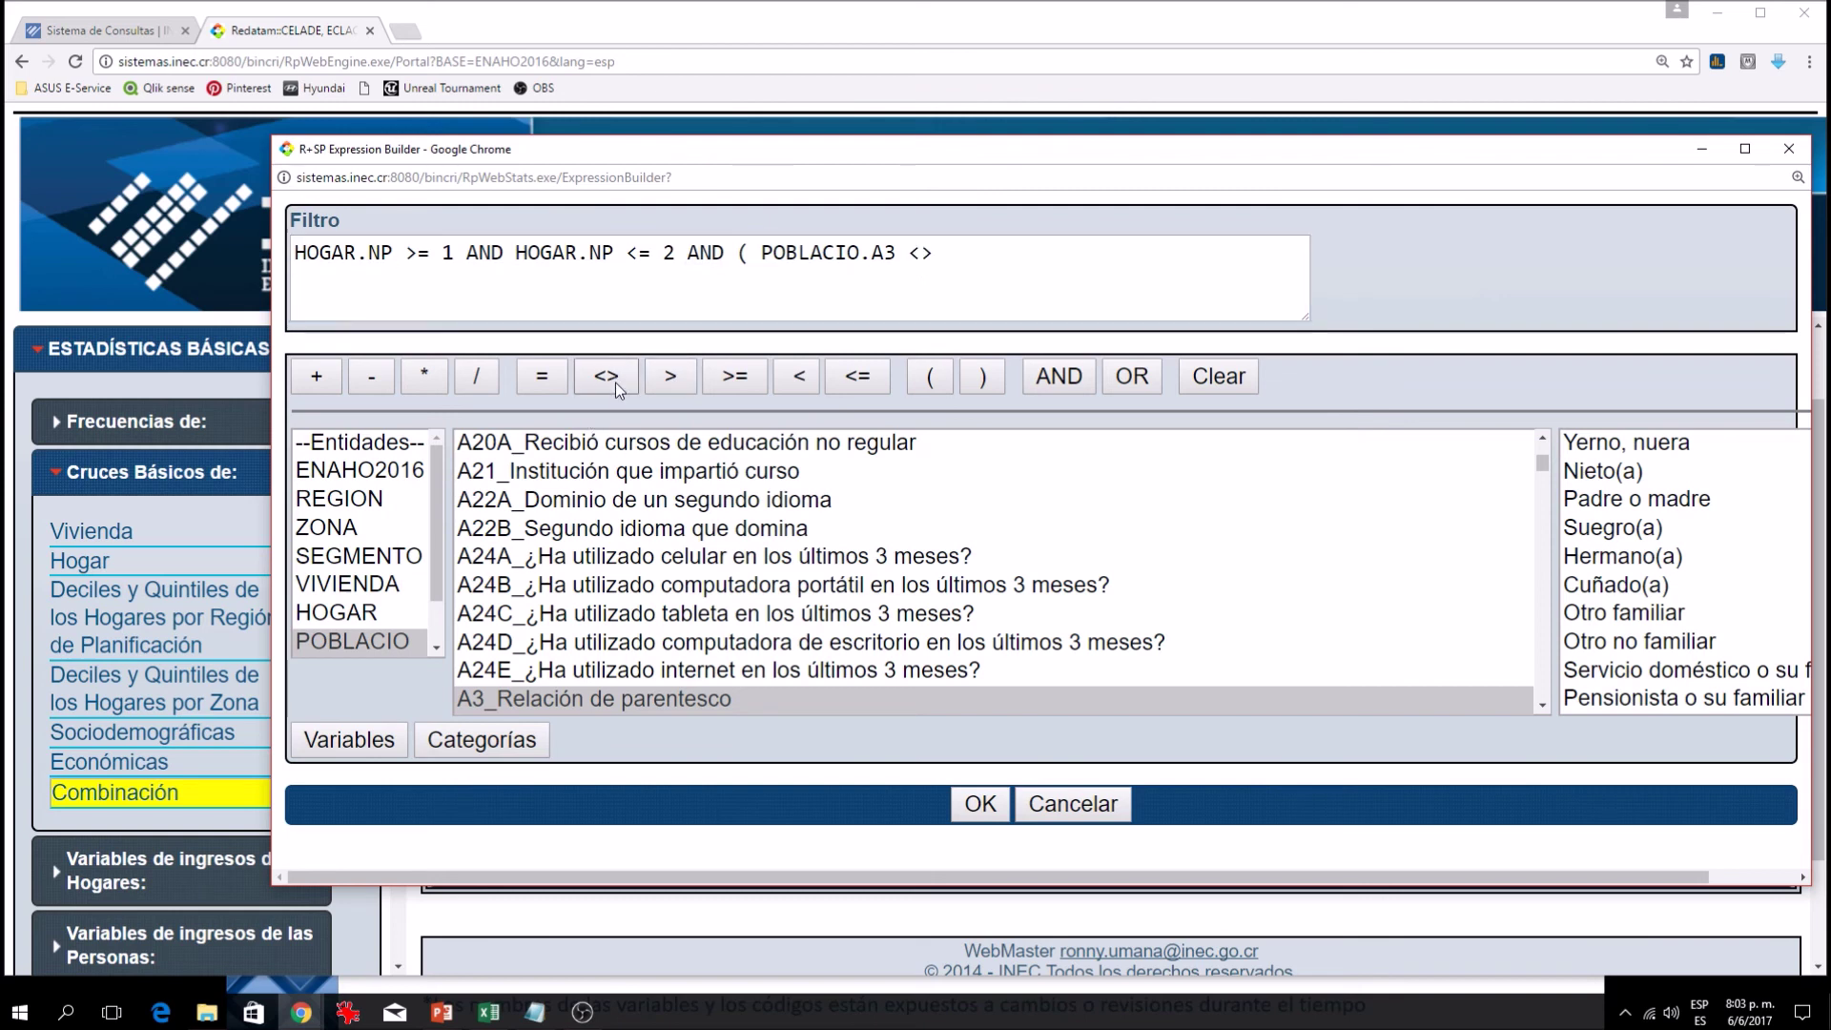
pyautogui.click(944, 286)
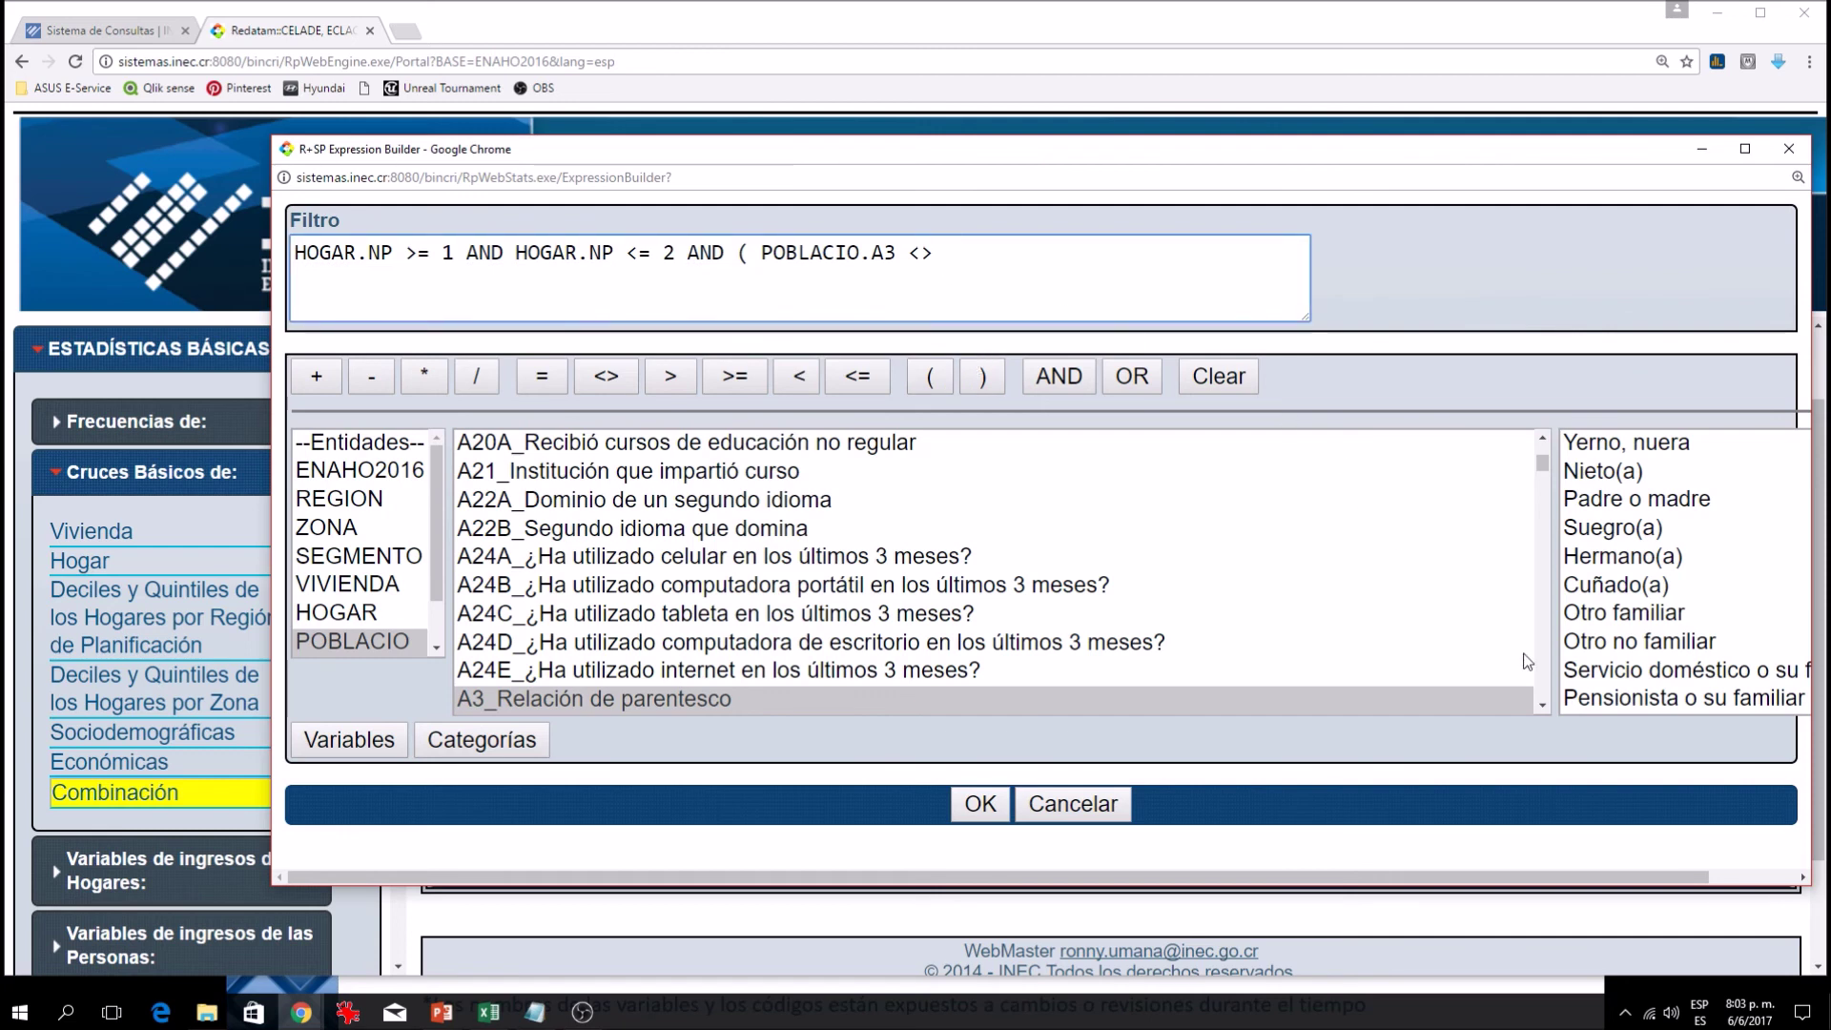
pyautogui.click(1605, 673)
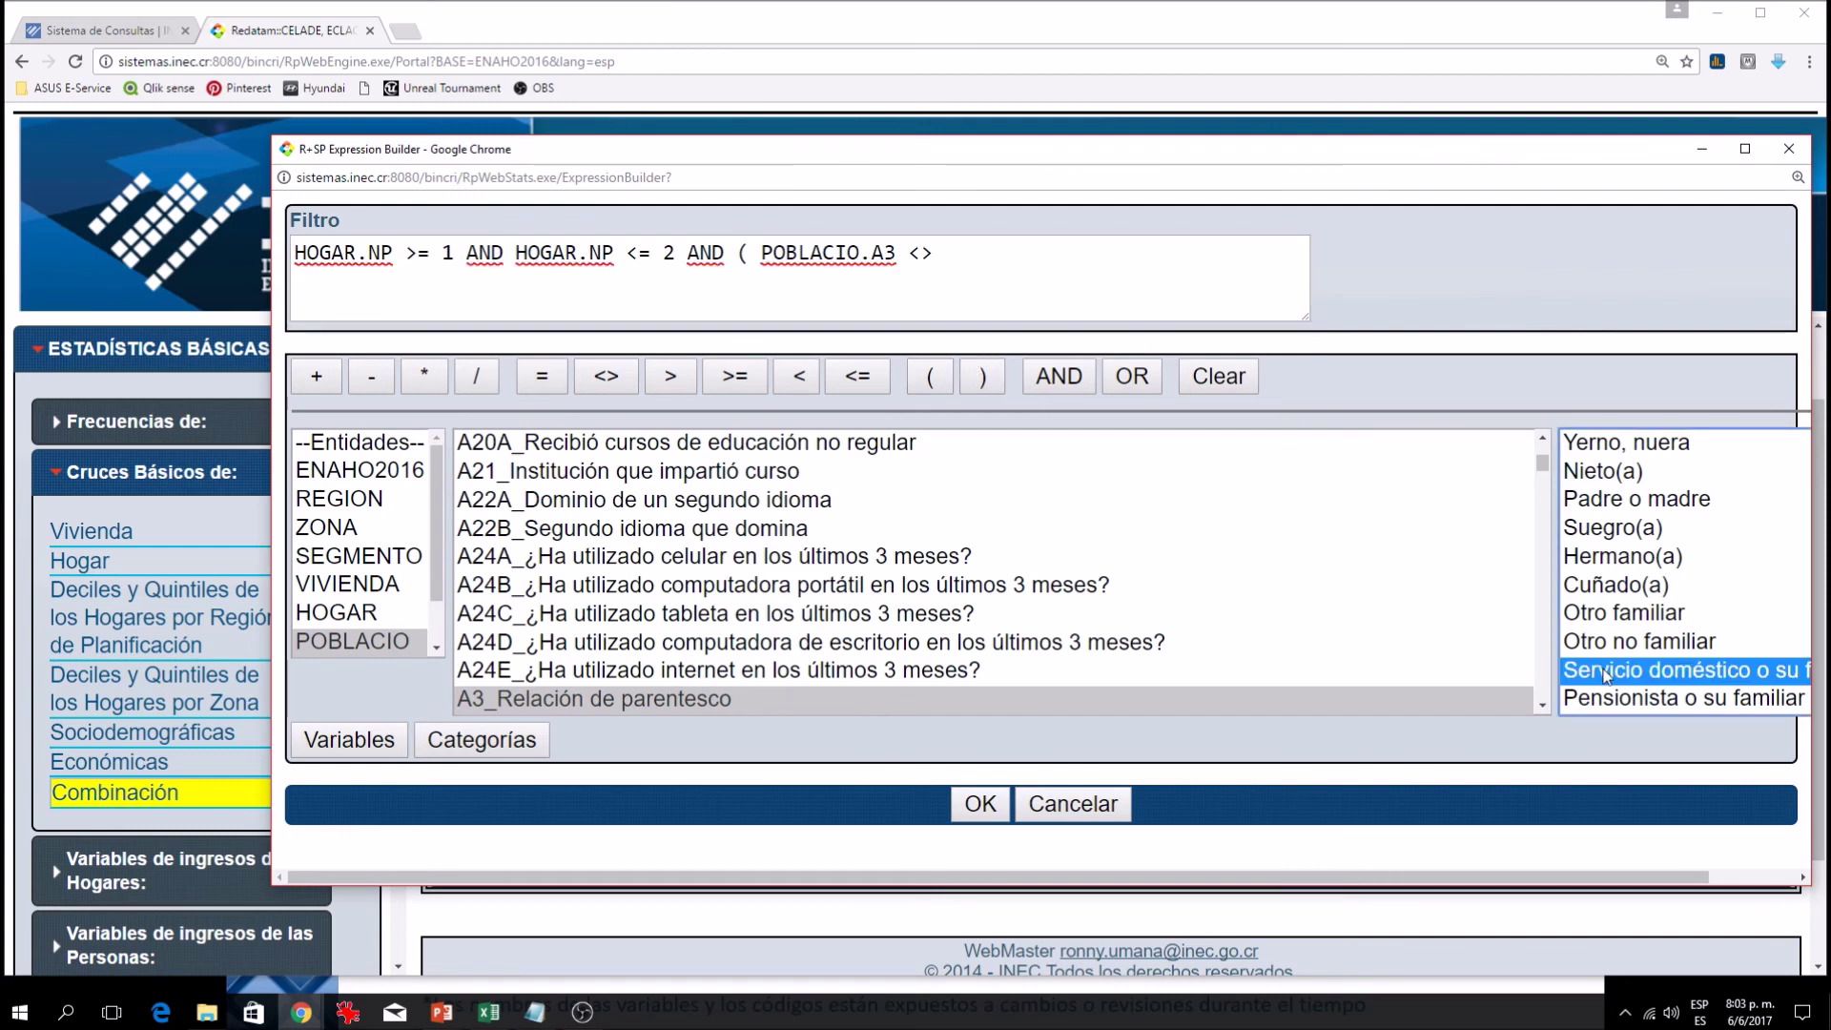
pyautogui.doubleClick(1605, 673)
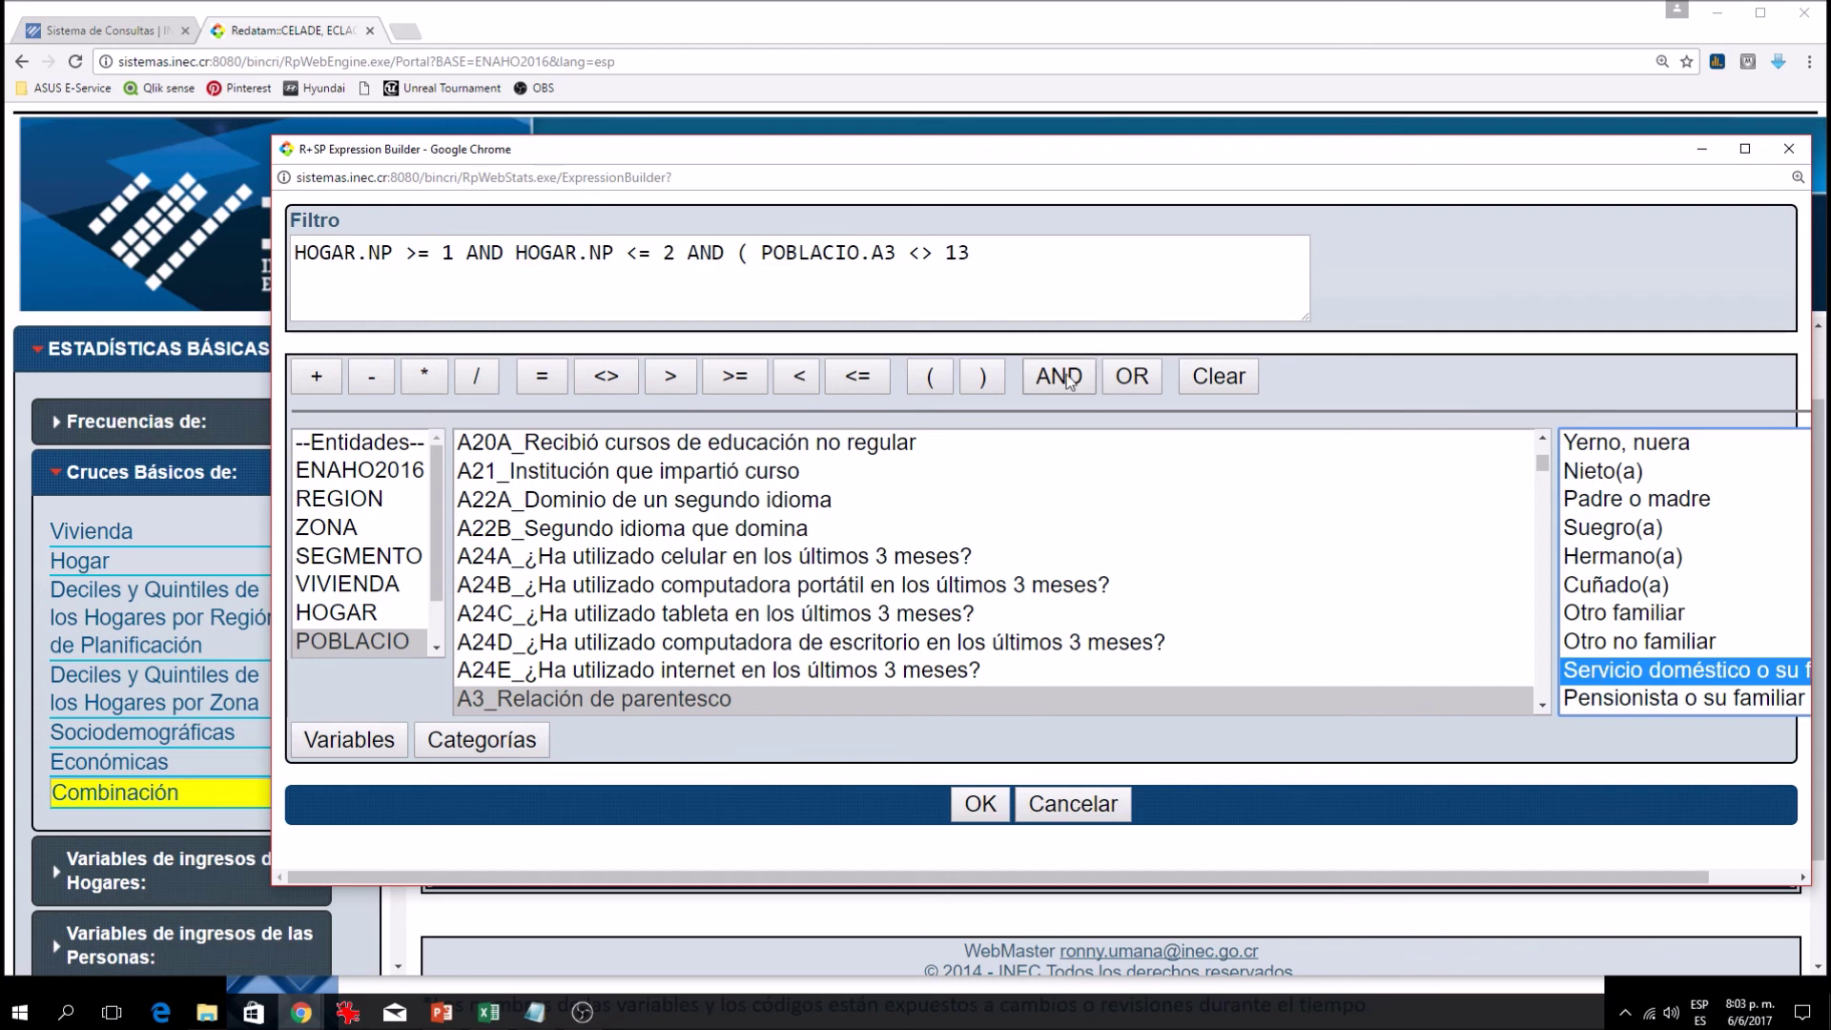
# Append AND and the variable A3_Relación de parentesco to the end of the filter, keeping the terms separated by spaces
pyautogui.click(983, 253)
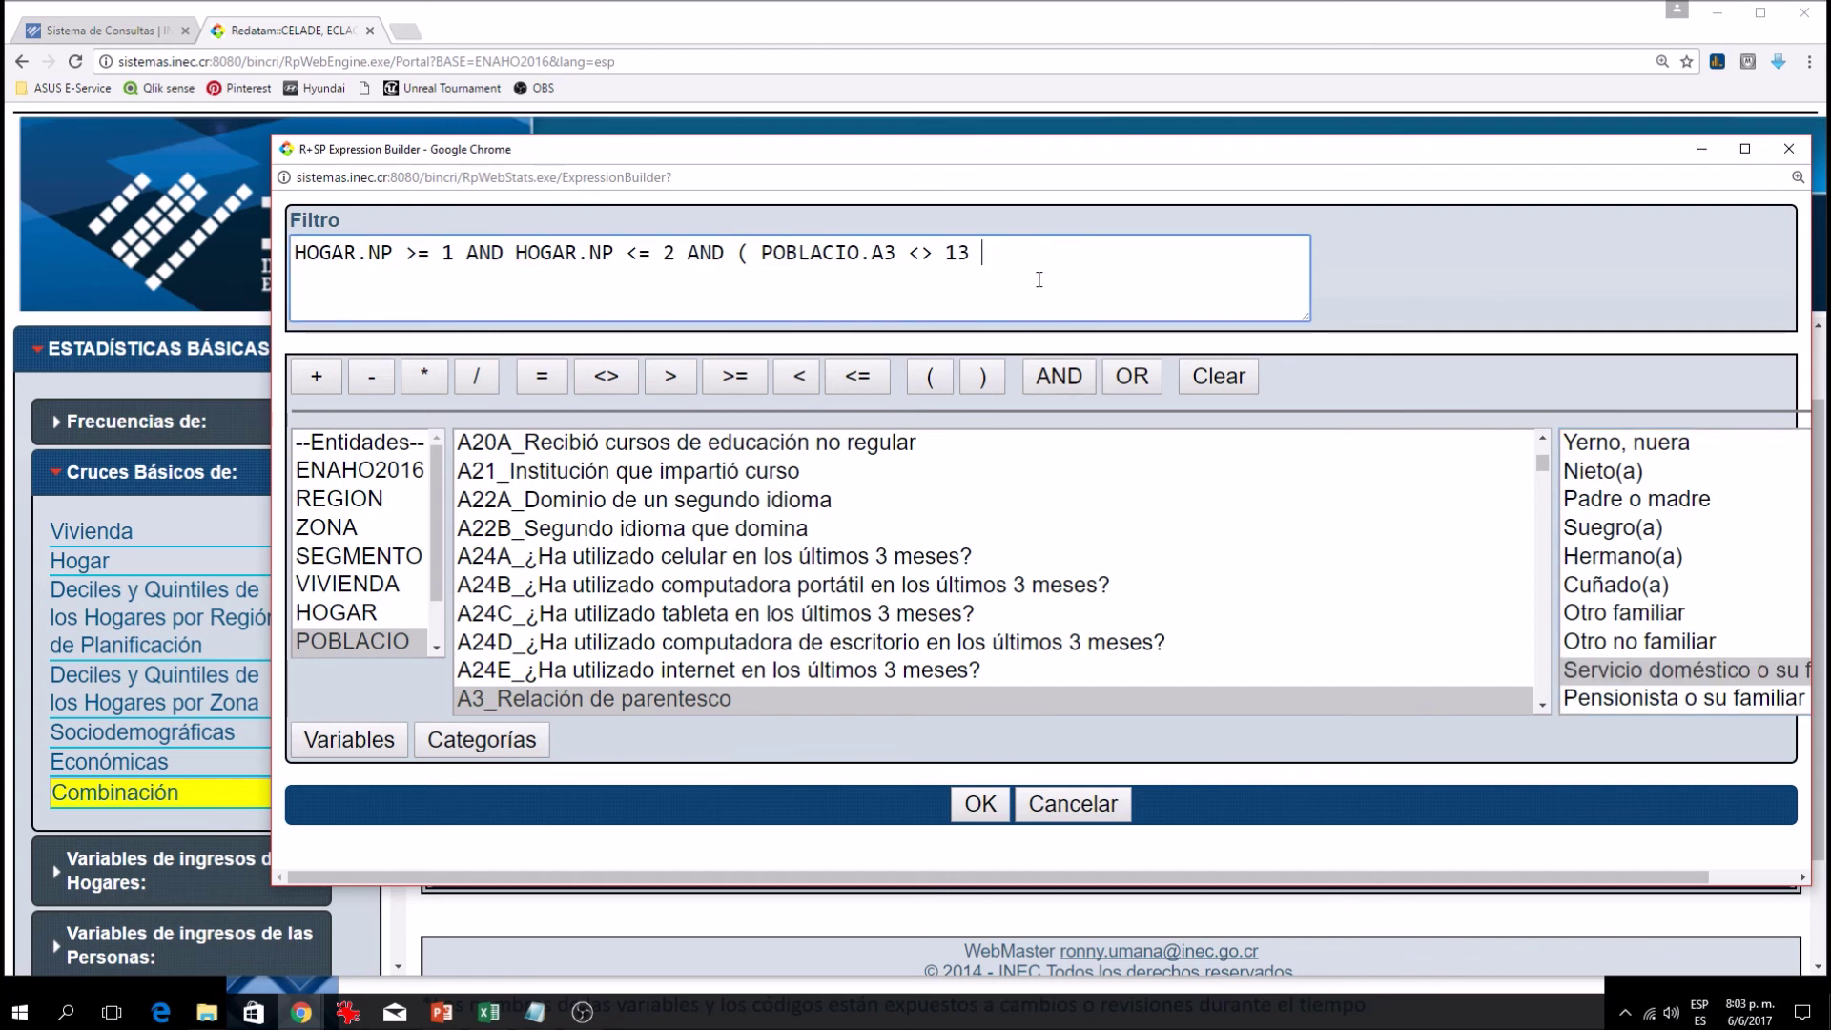
pyautogui.click(1054, 385)
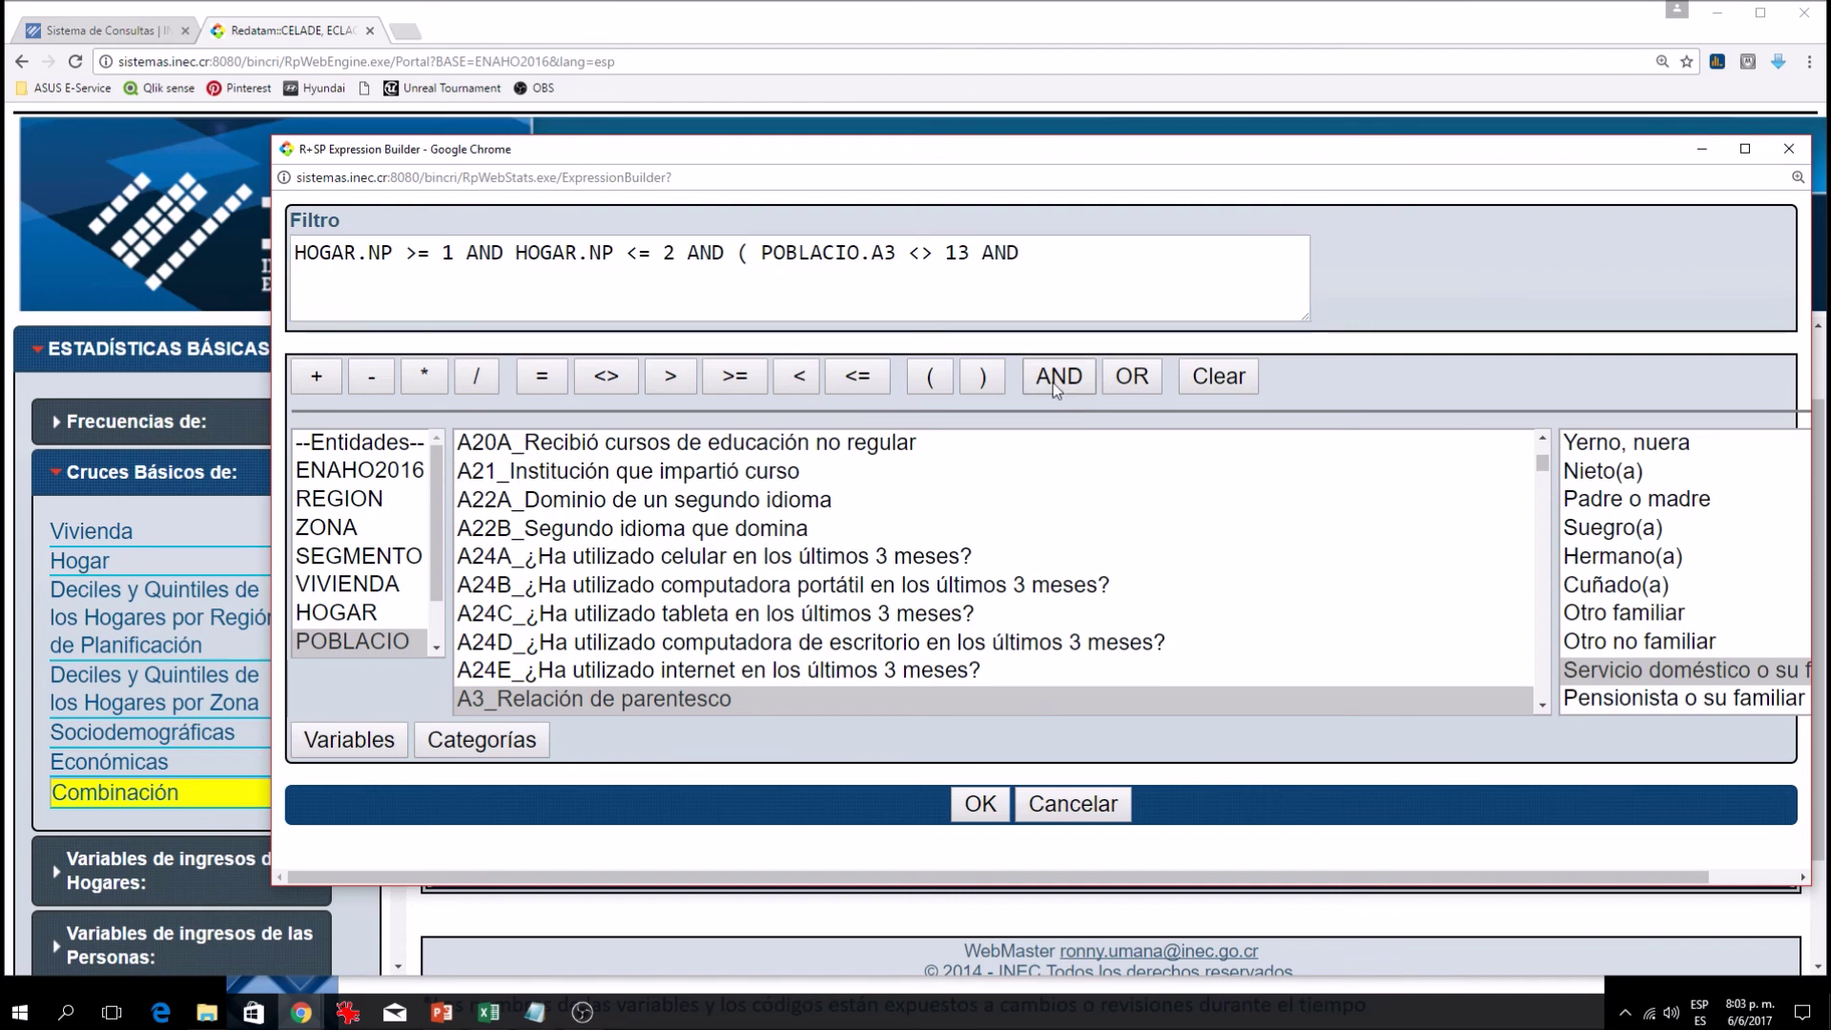
pyautogui.click(1081, 242)
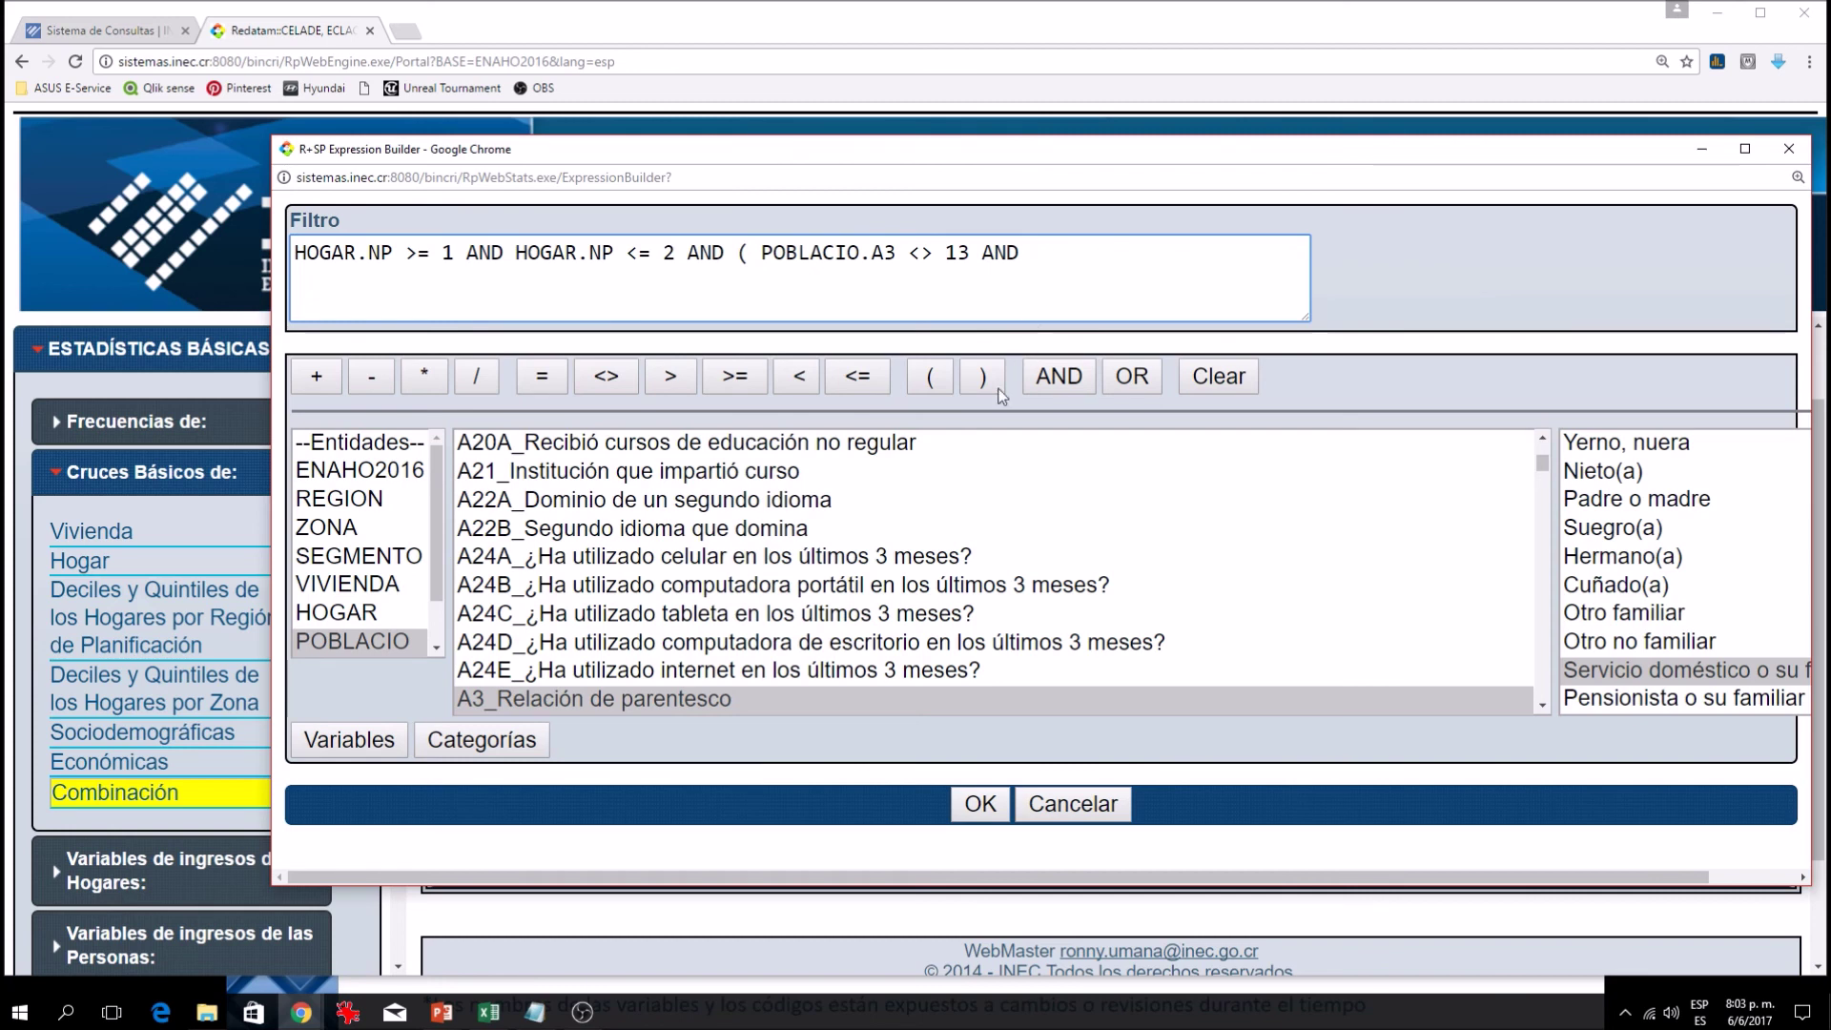
pyautogui.doubleClick(517, 705)
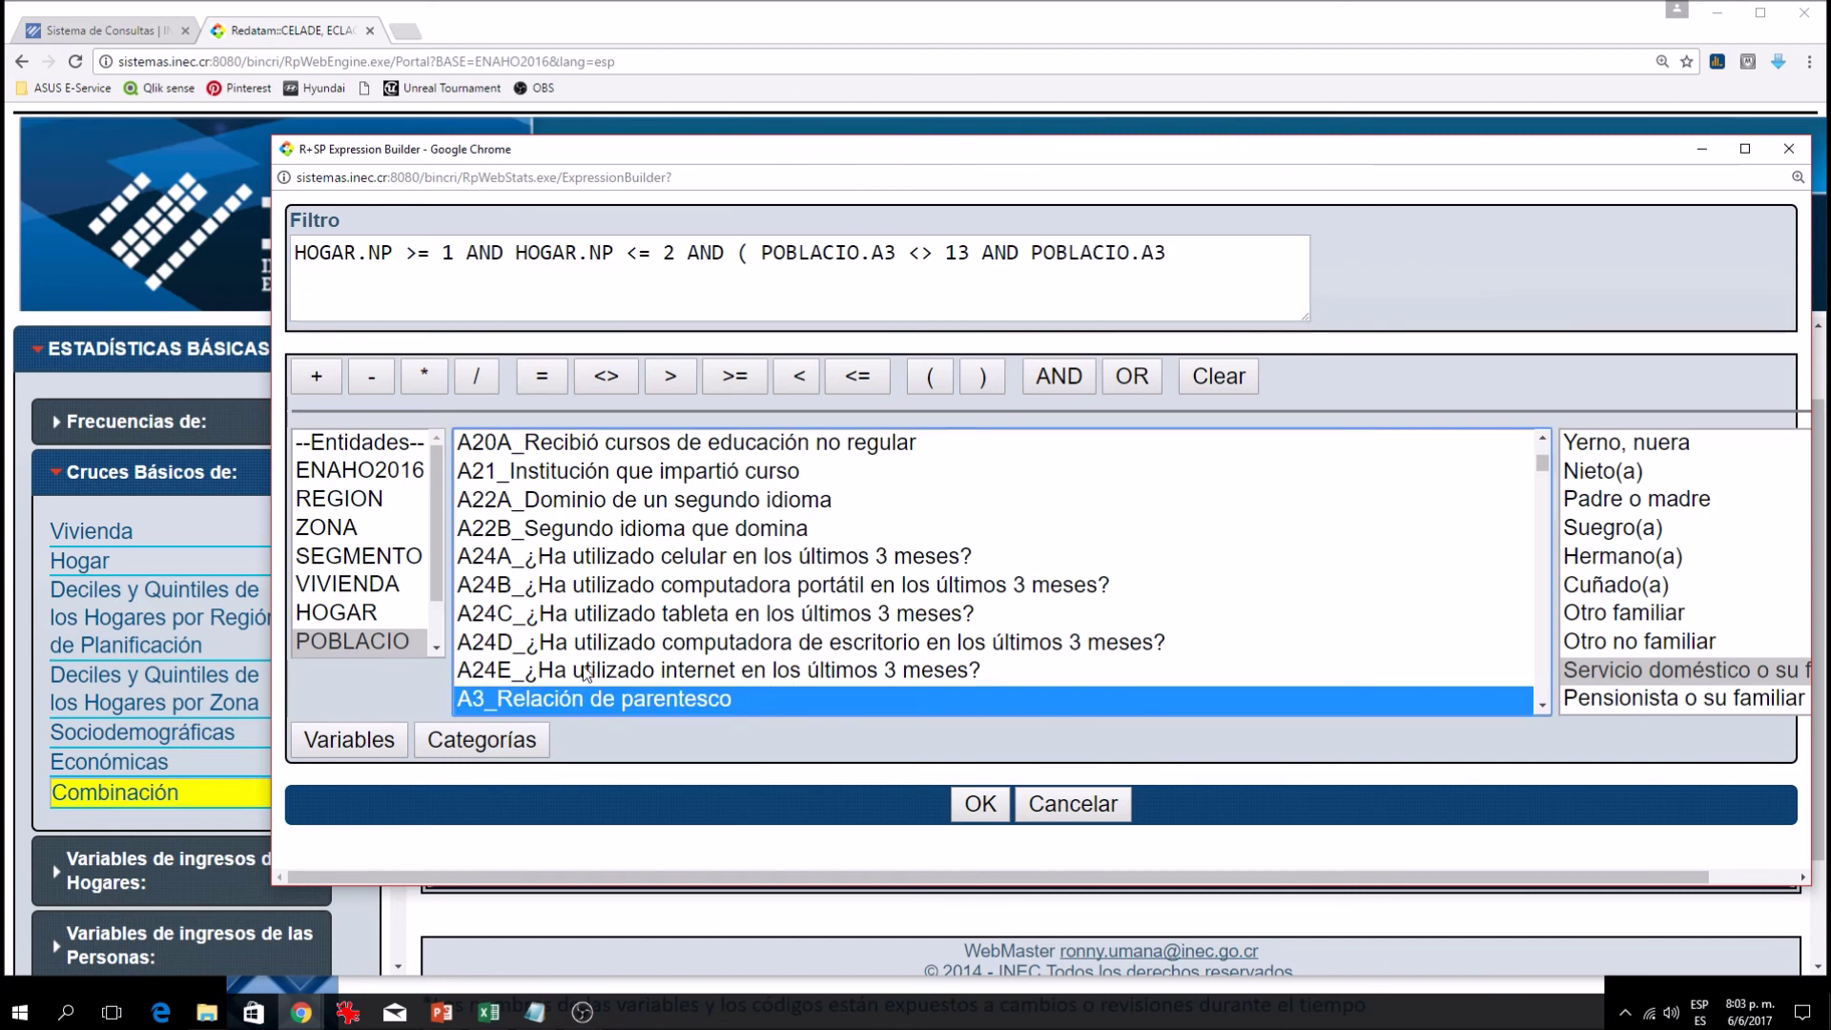
# Complete the second condition with <> 14 to exclude Pensionista o su familiar, and close the parenthesis
pyautogui.click(1174, 246)
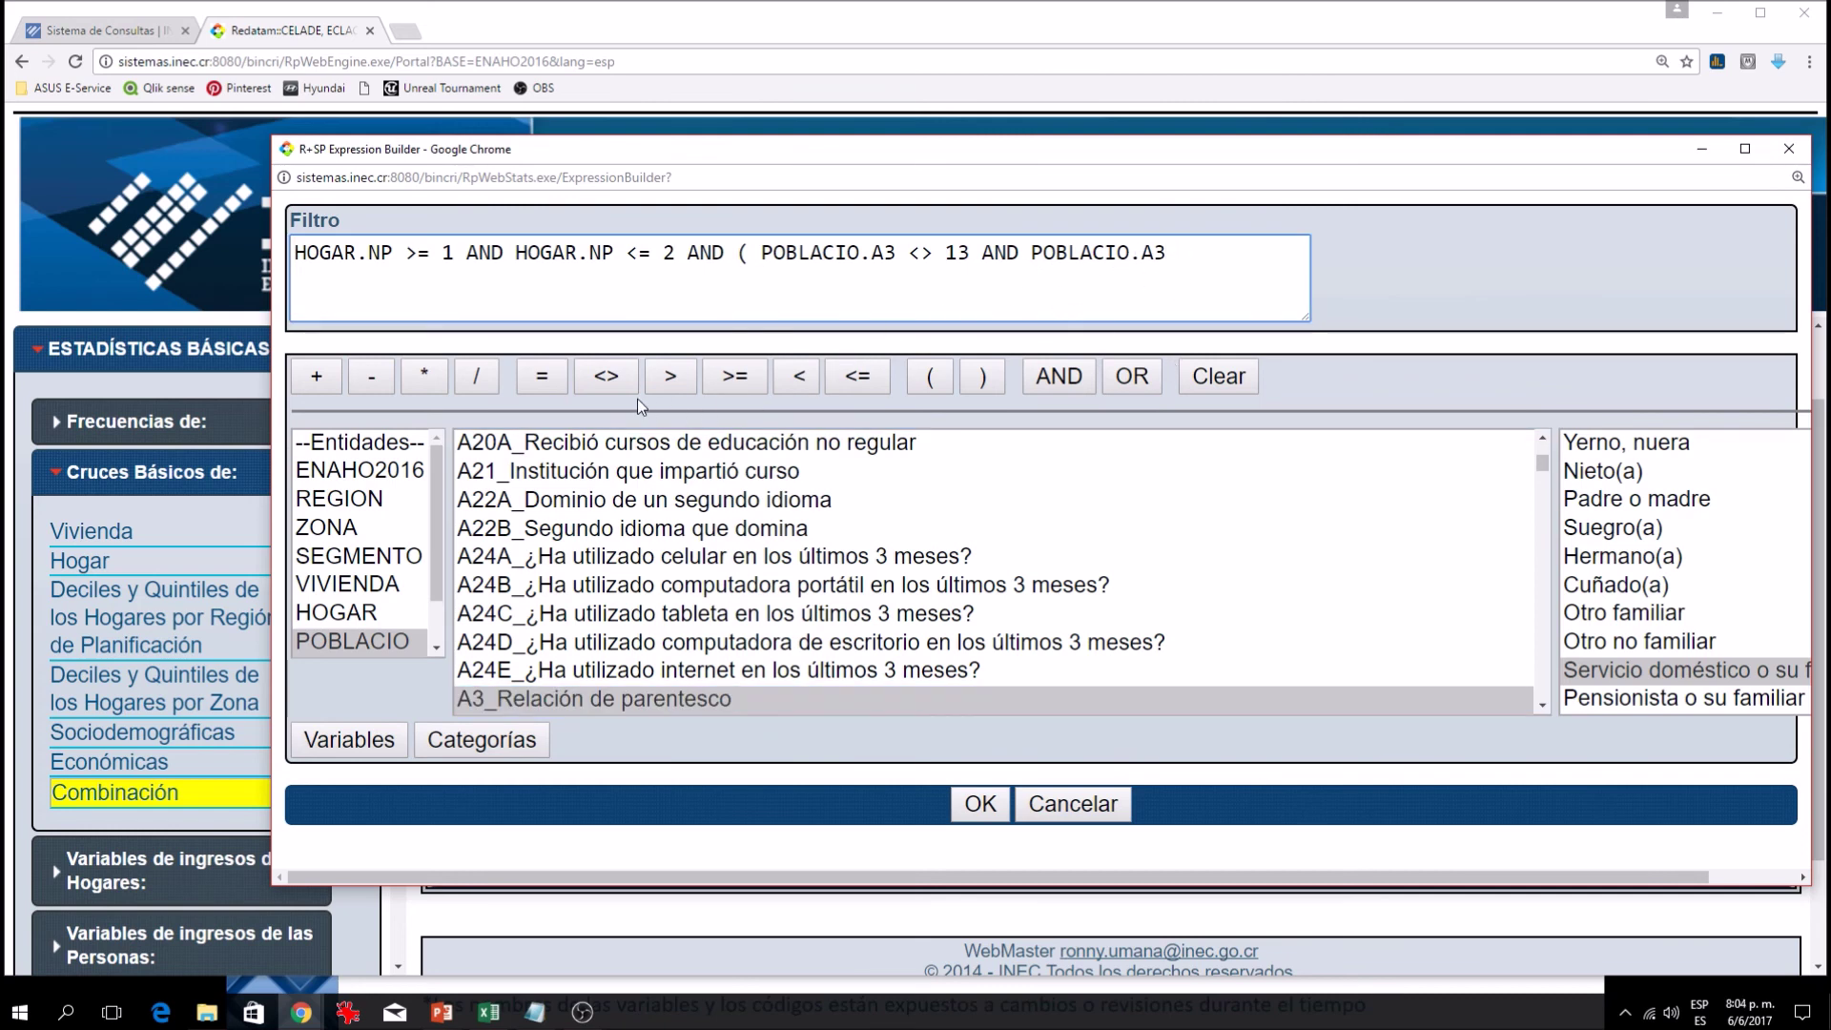
pyautogui.click(604, 381)
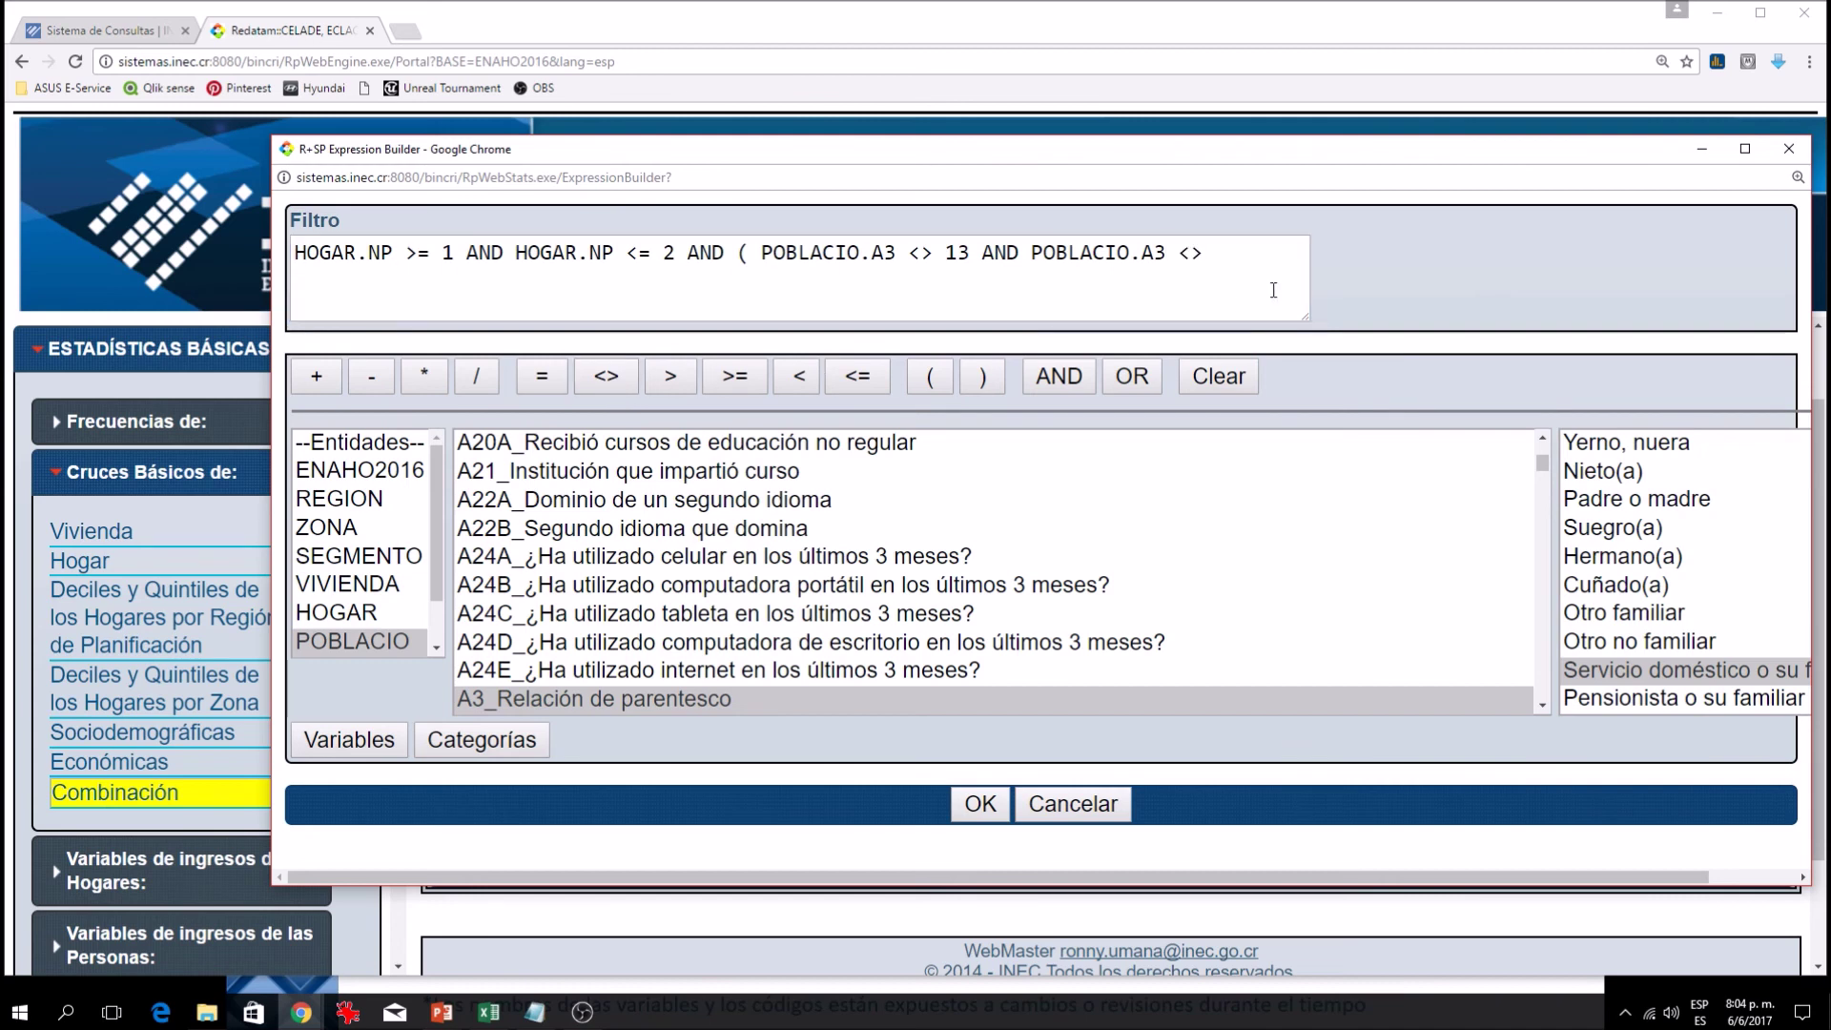
pyautogui.click(1229, 262)
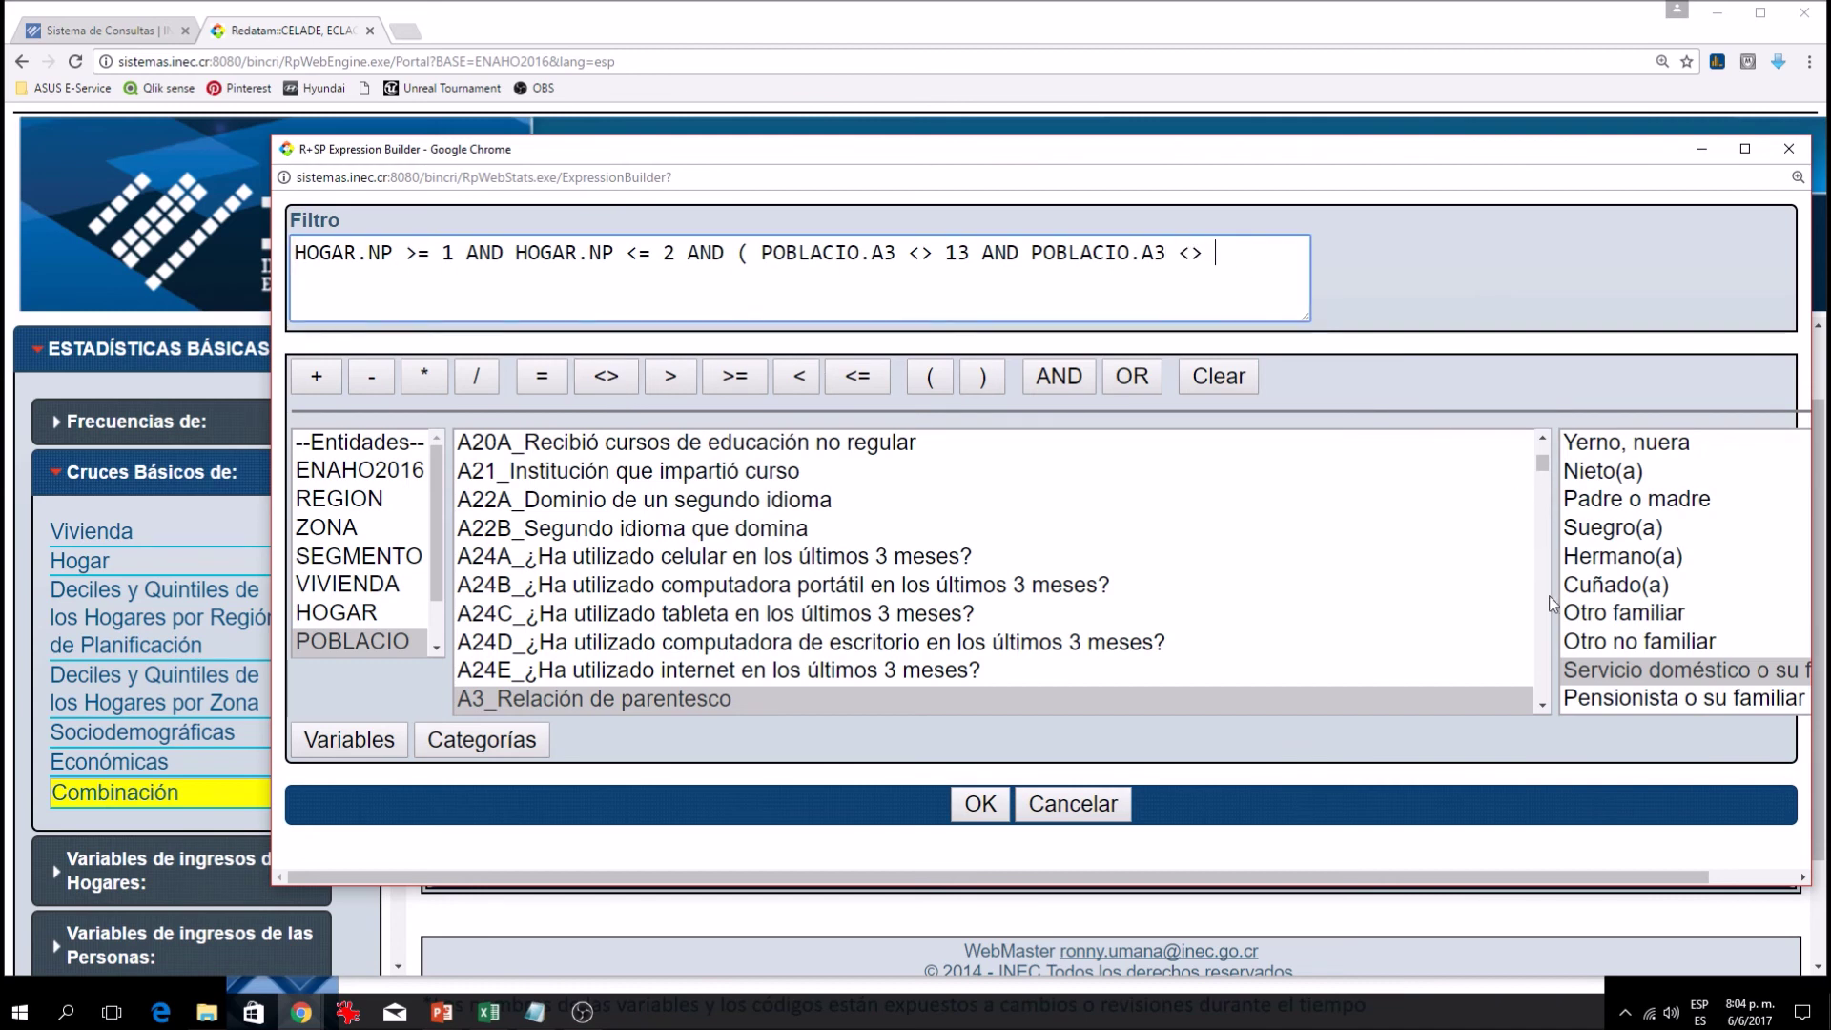
pyautogui.click(1616, 703)
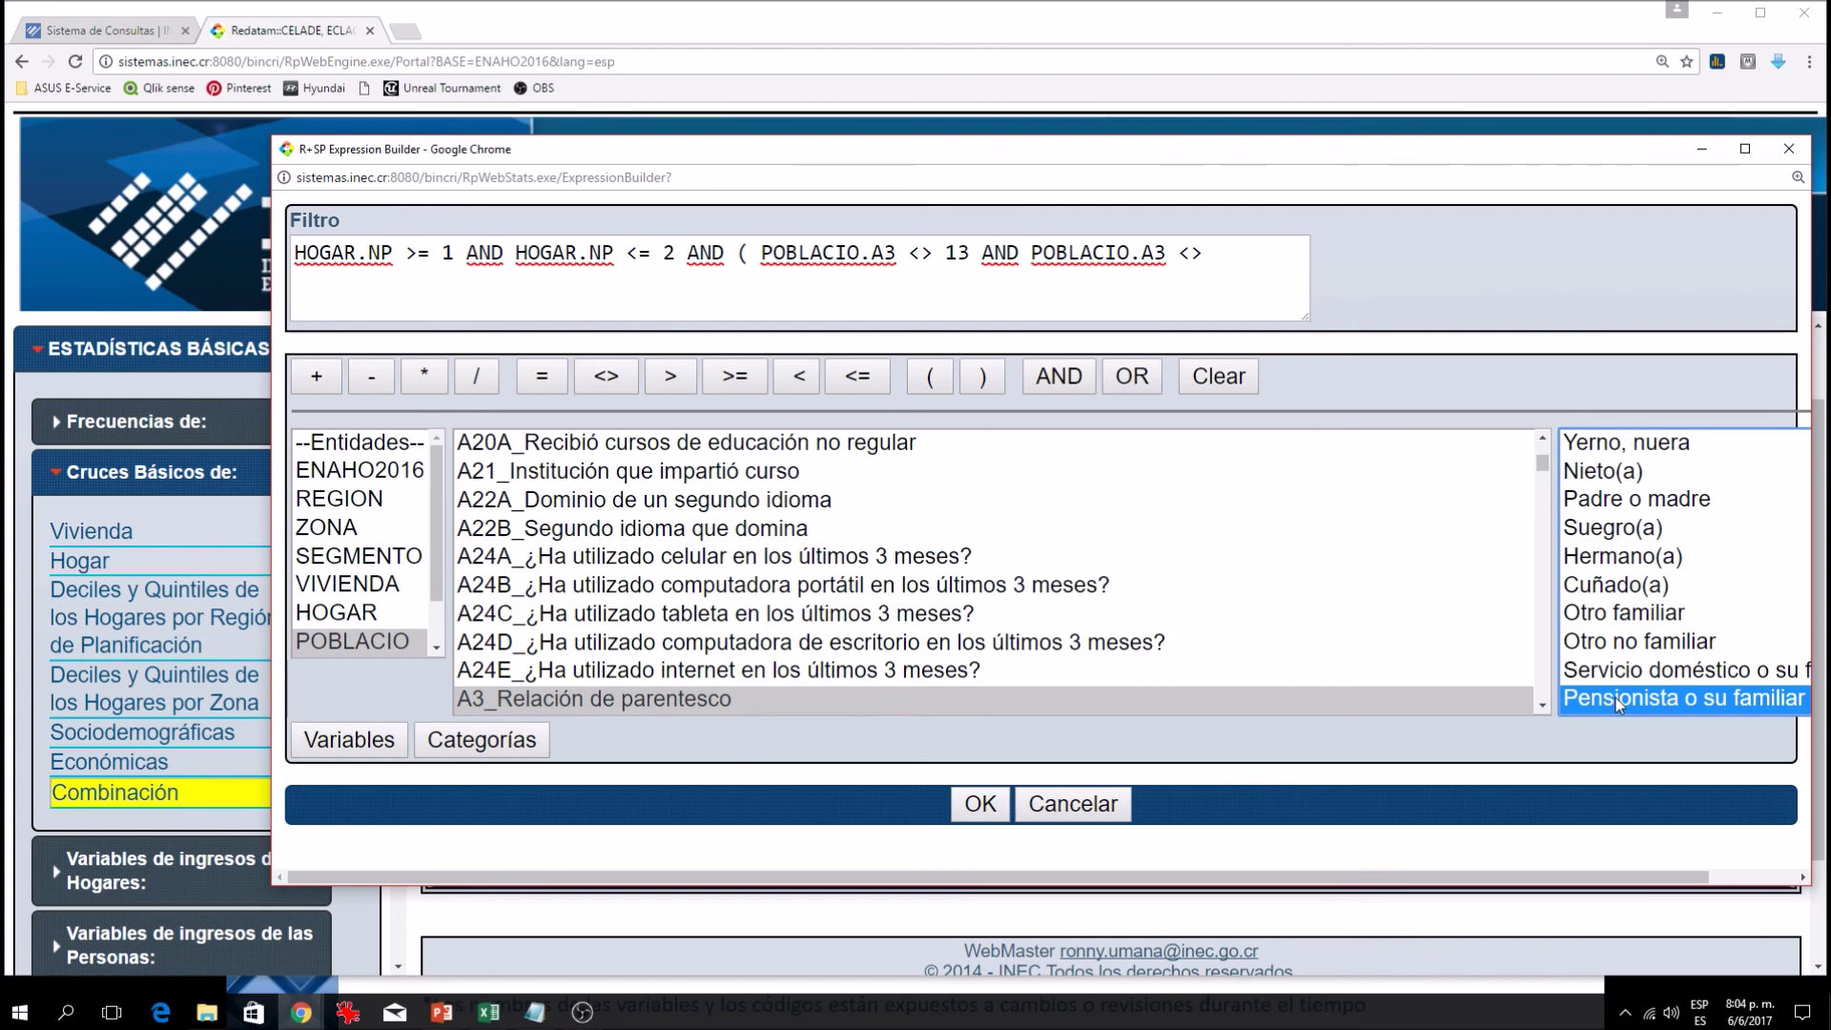
pyautogui.doubleClick(1617, 702)
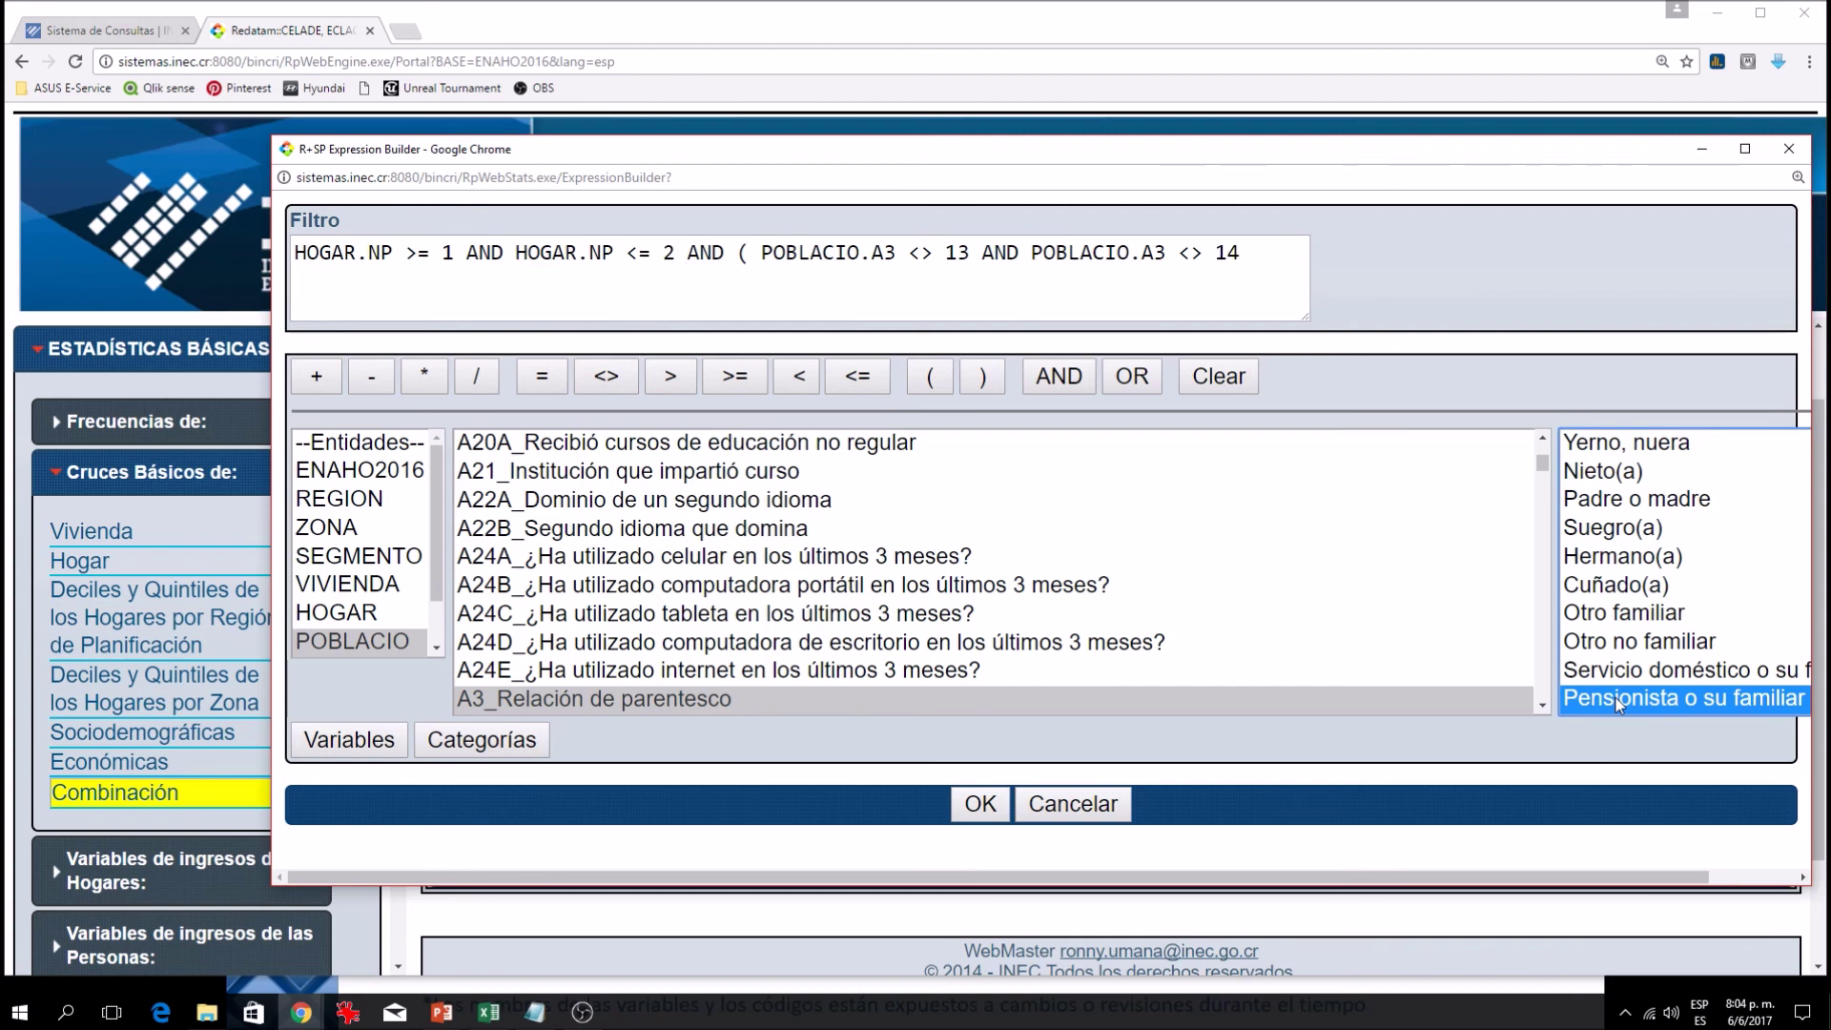
pyautogui.click(1256, 271)
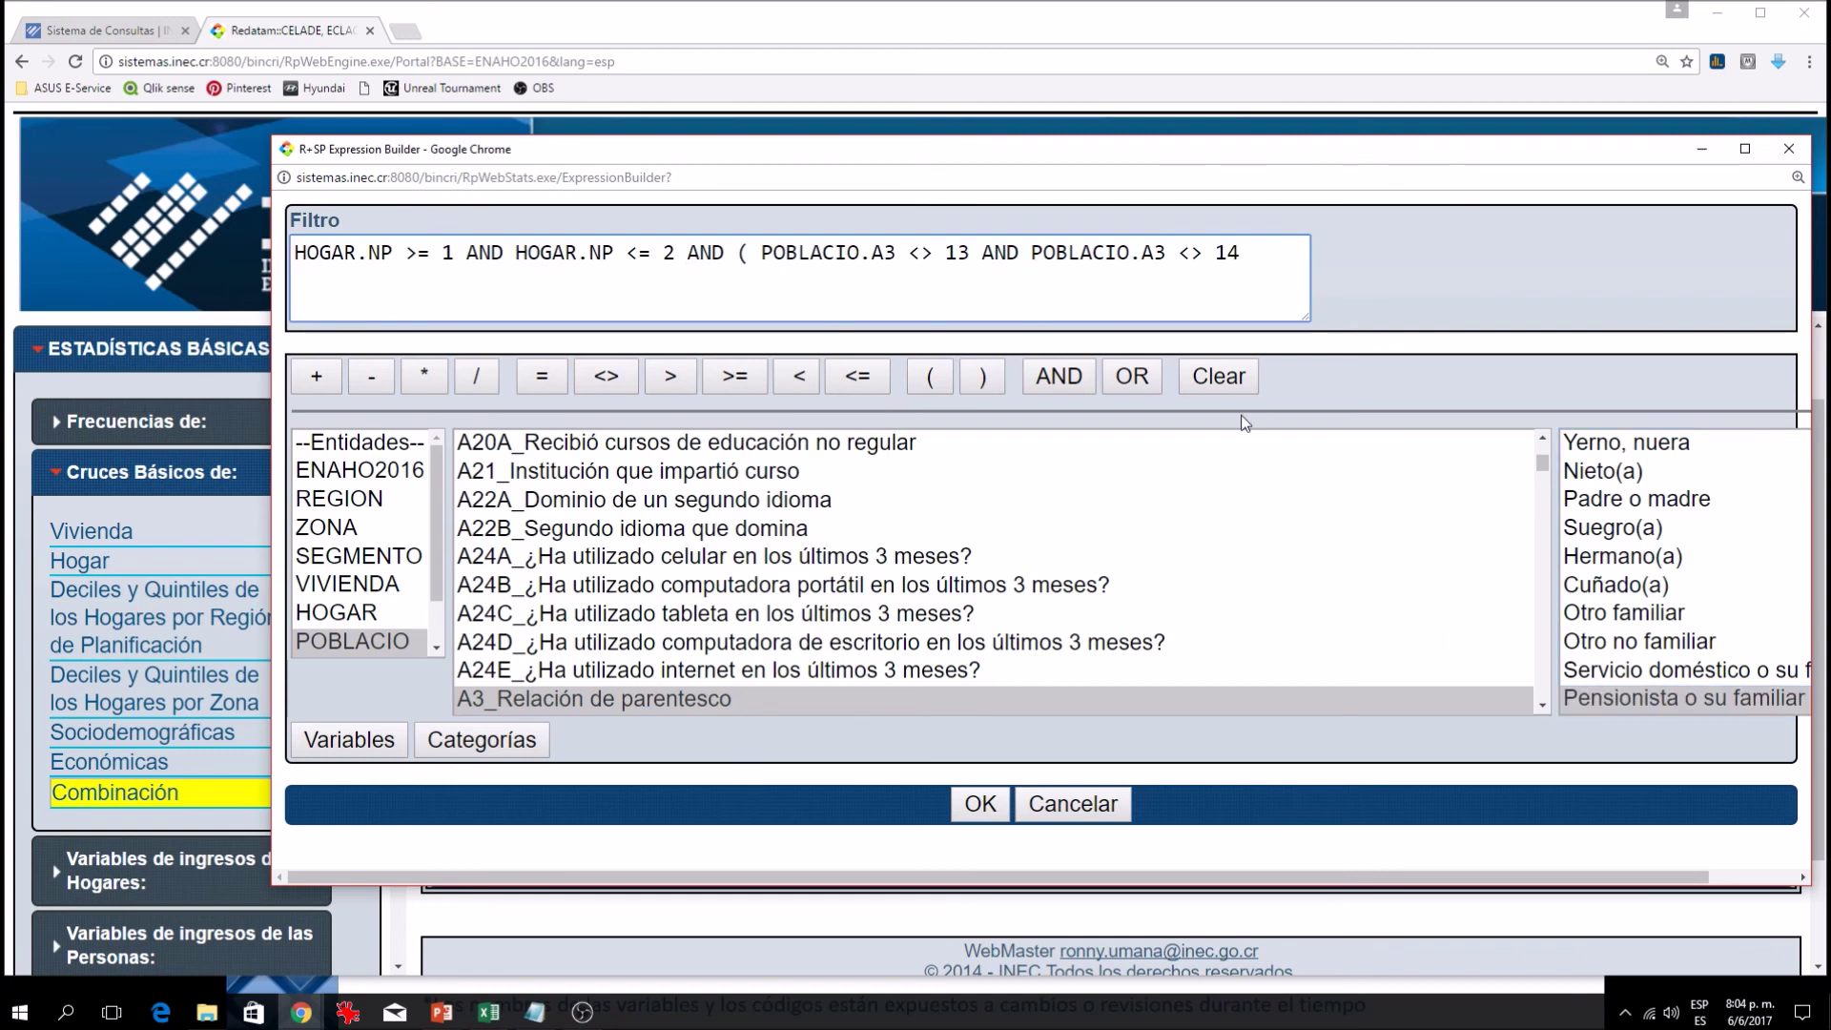
pyautogui.write(')')
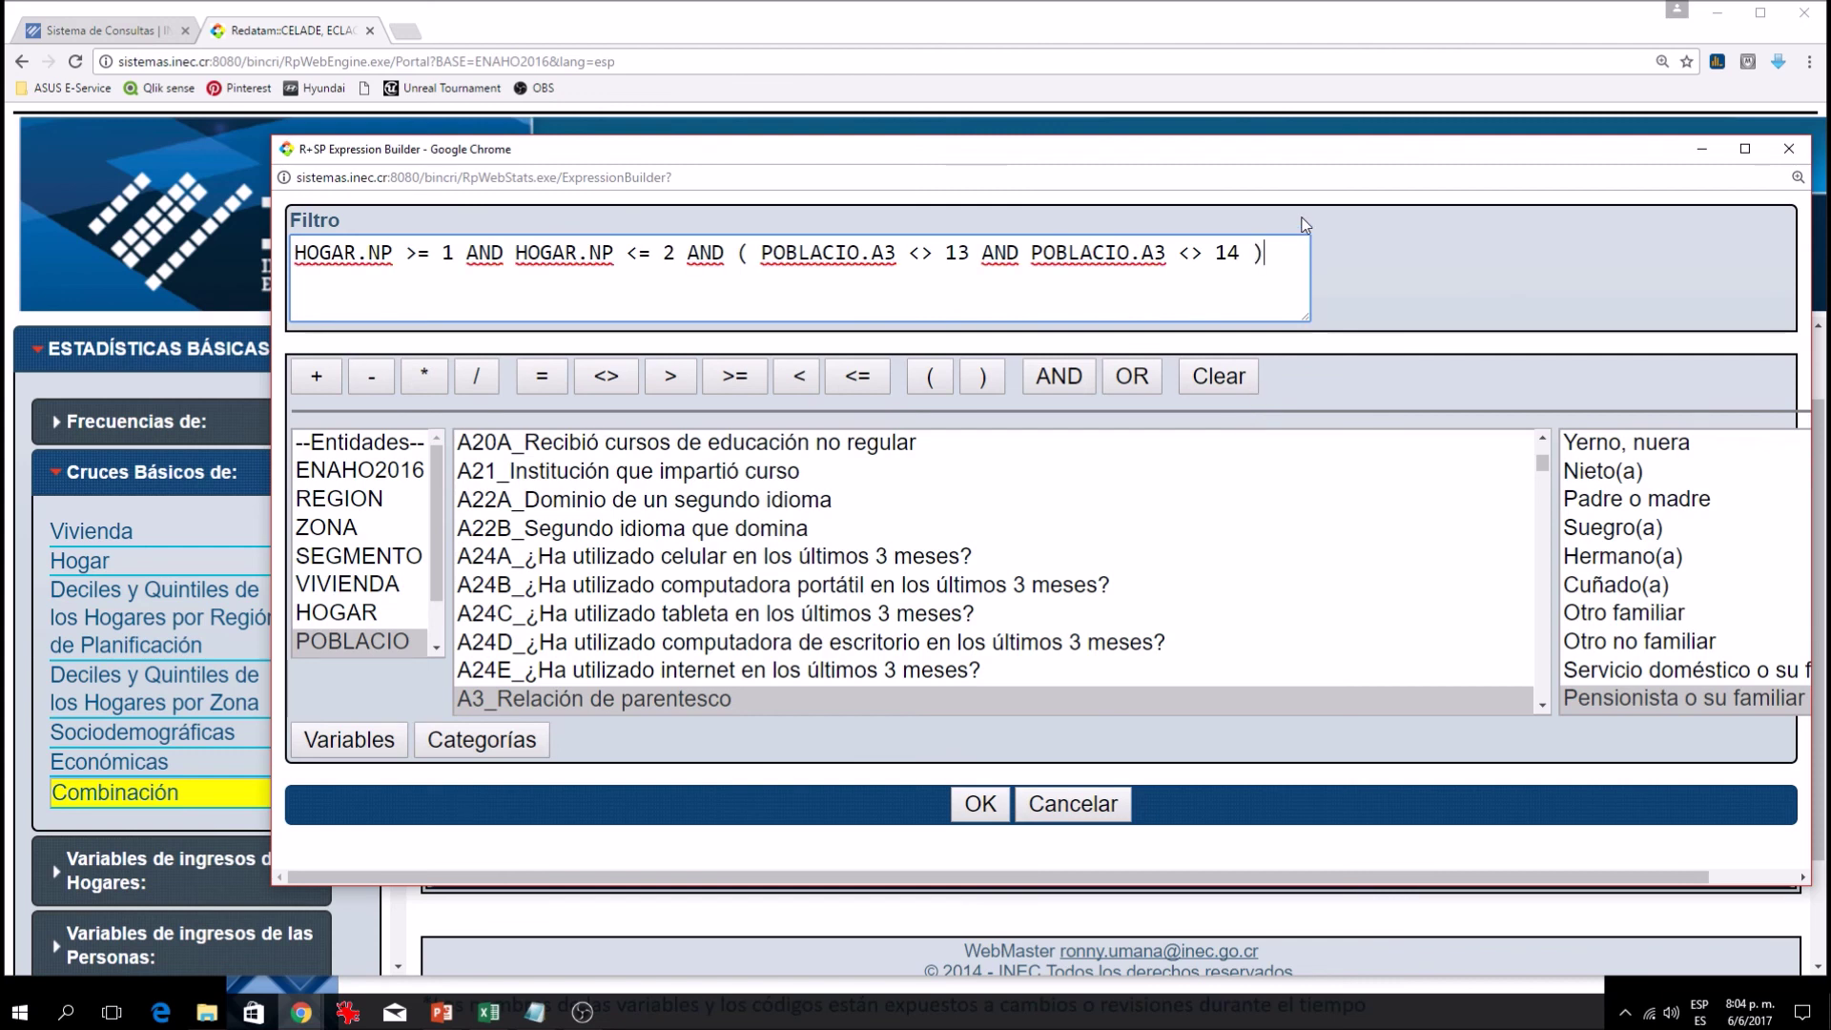
# Accept the combined filter expression and run the cross table of H_Nivel de pobreza by A4_Sexo
pyautogui.moveTo(1283, 252); pyautogui.dragTo(1164, 314)
pyautogui.click(1164, 315)
pyautogui.click(974, 813)
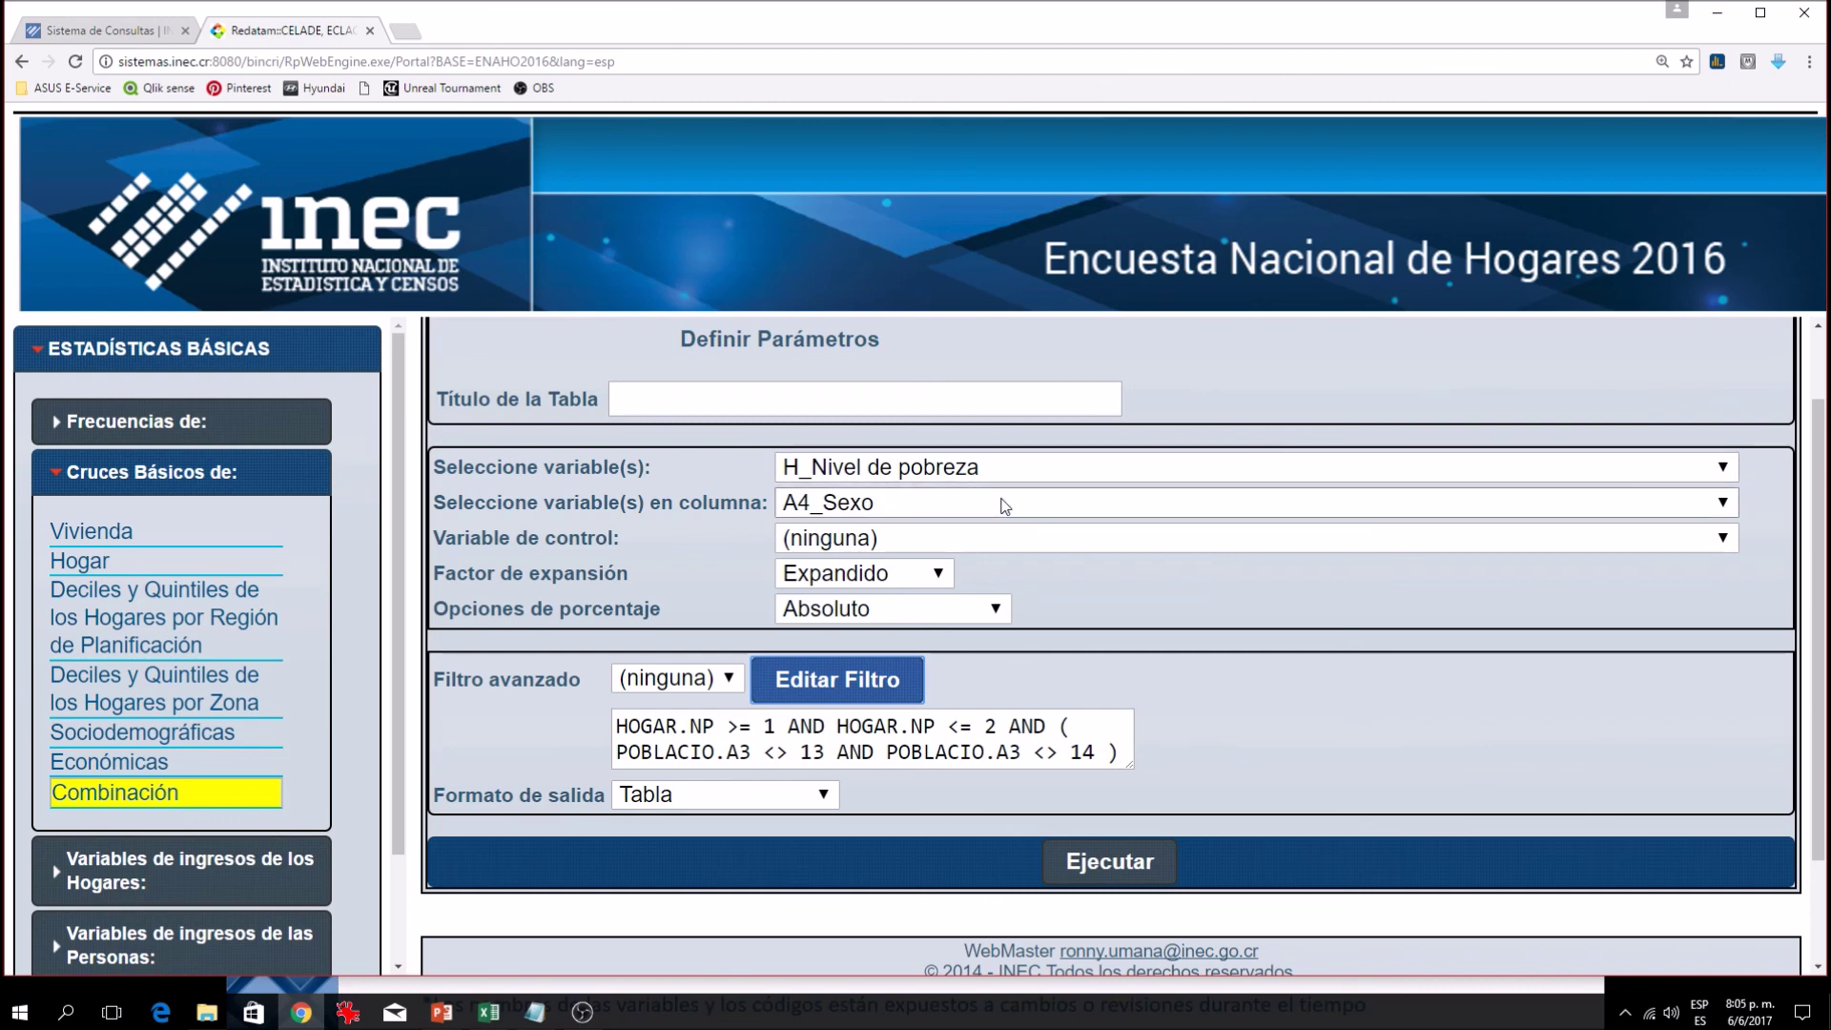
pyautogui.click(1156, 858)
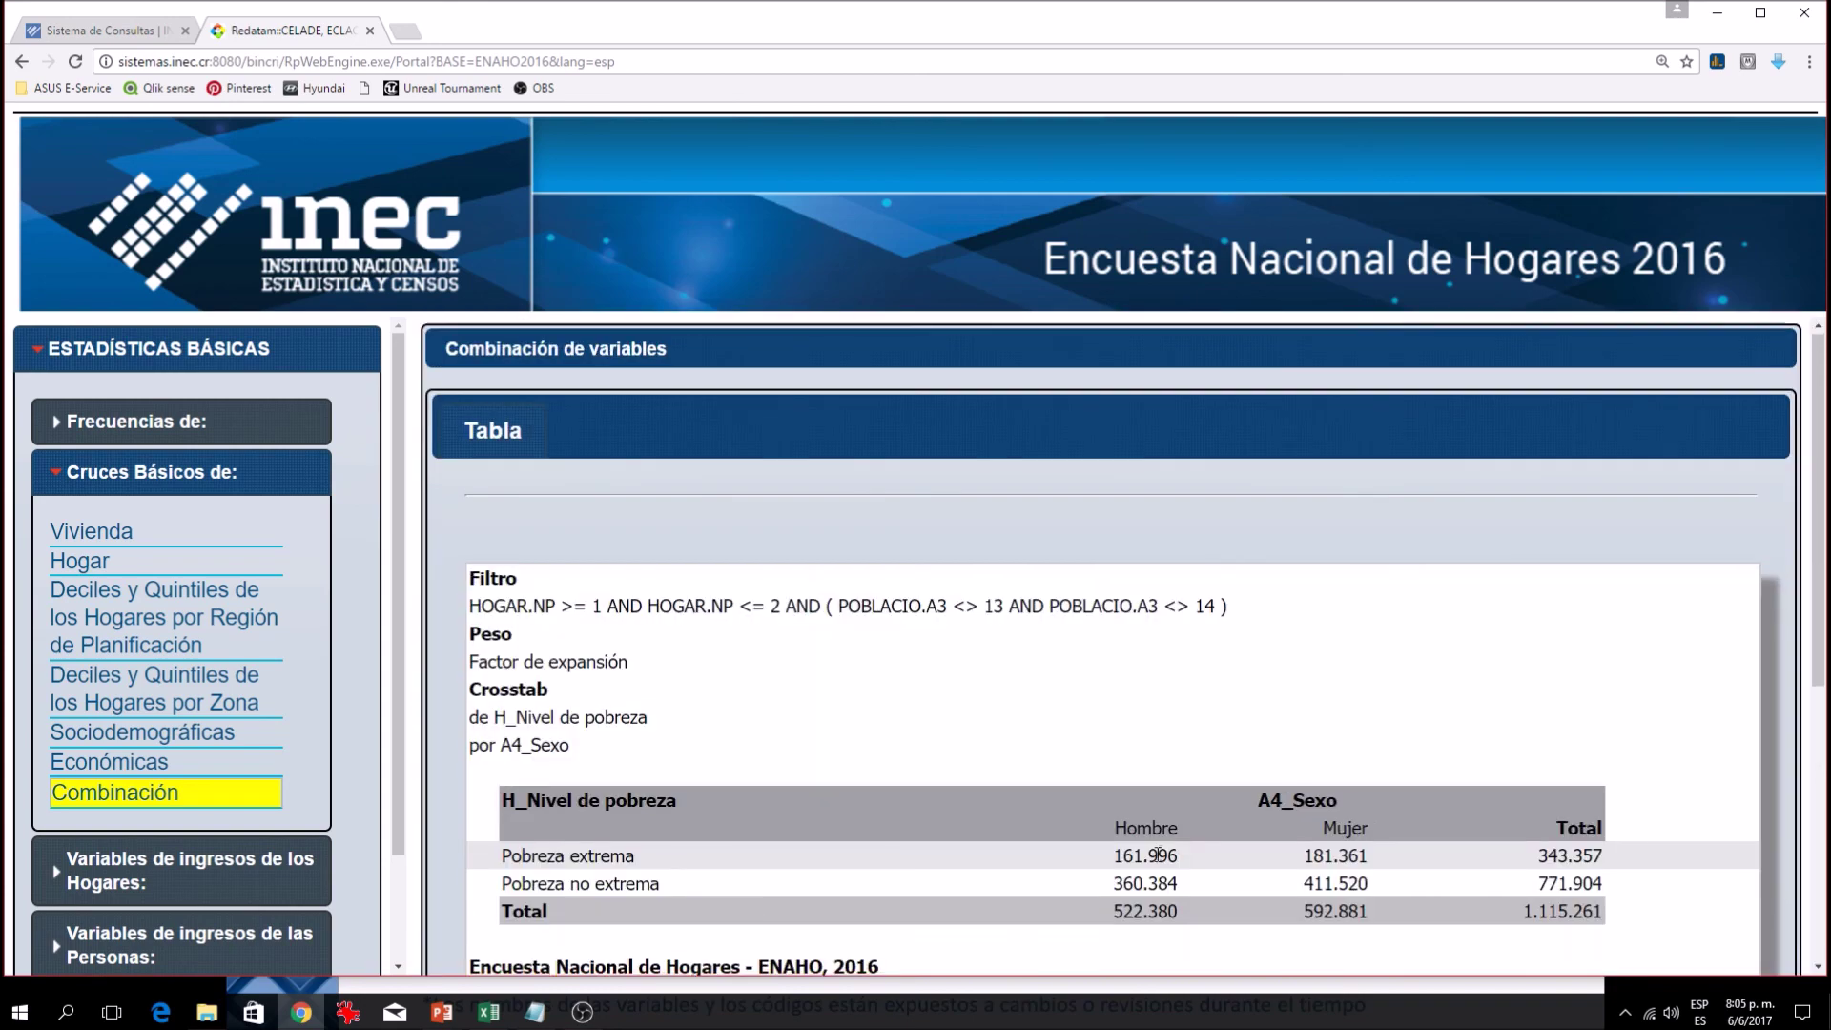
pyautogui.scroll(-2, 1209, 884)
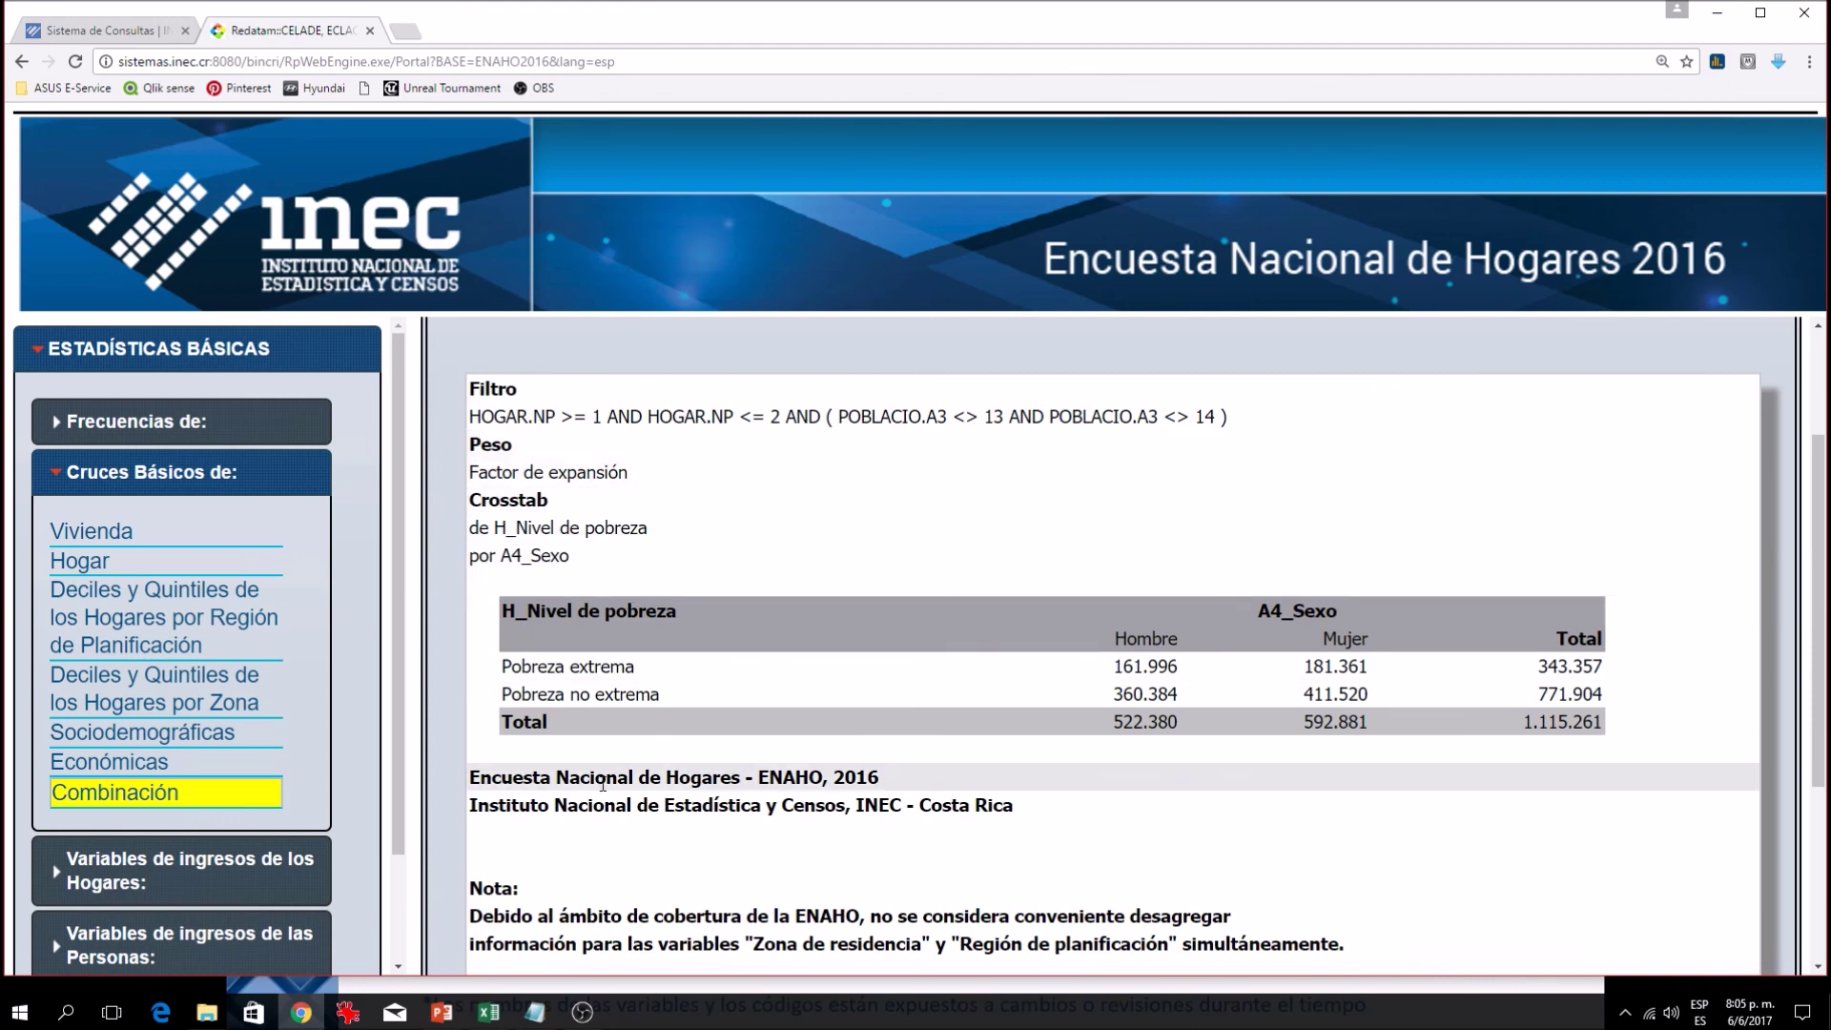
# Switch to the PowerPoint slide show and advance from the combined filters slide to the closing slide
pyautogui.moveTo(448, 1013)
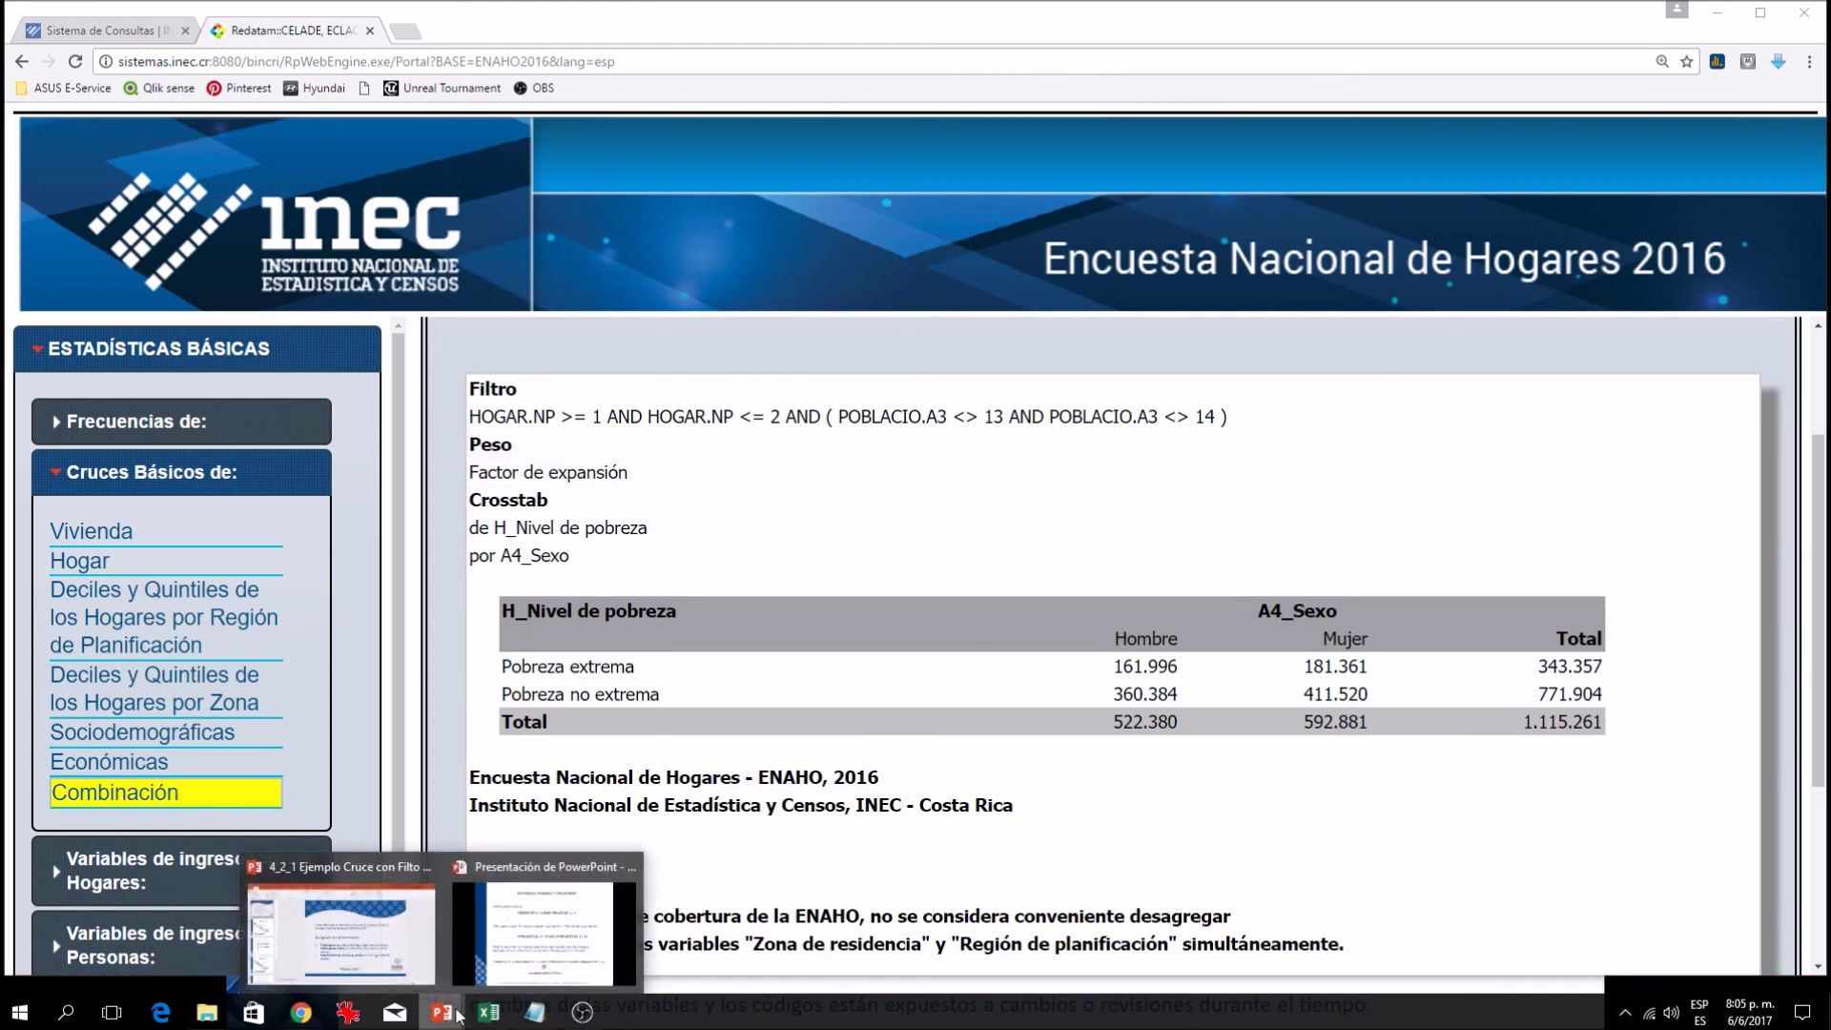
pyautogui.click(531, 961)
pyautogui.click(475, 835)
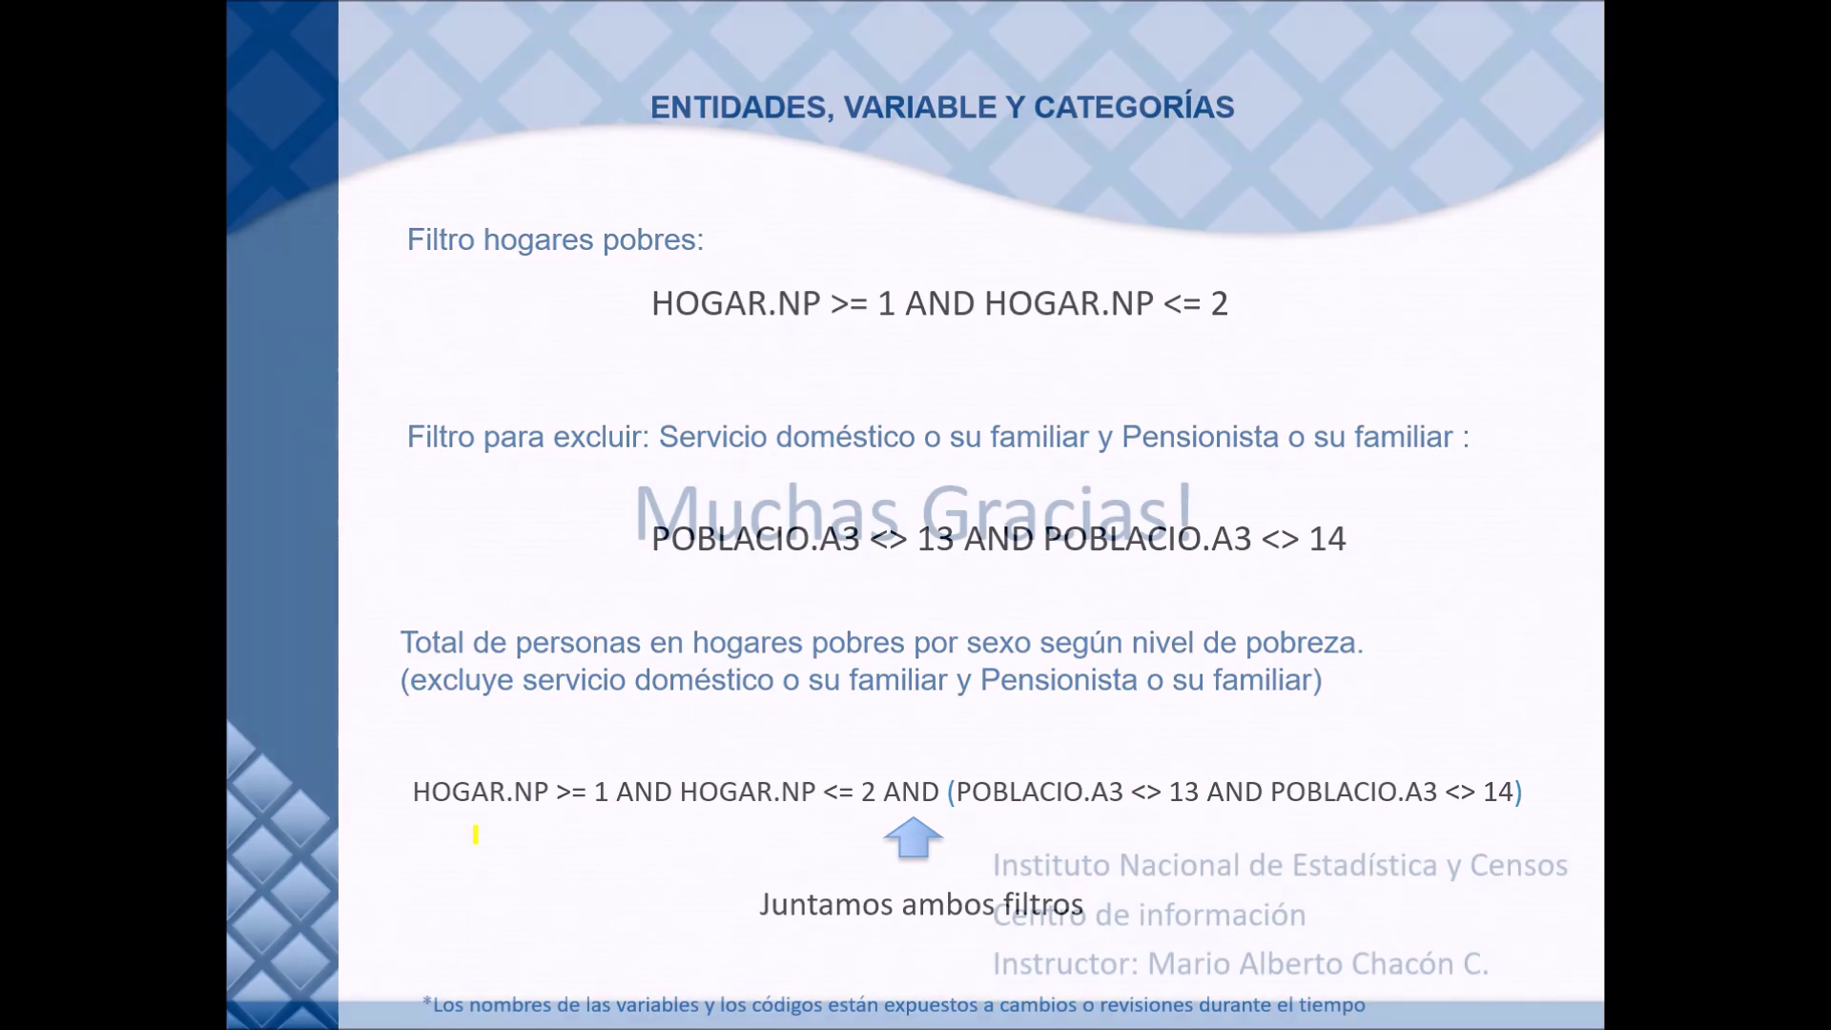